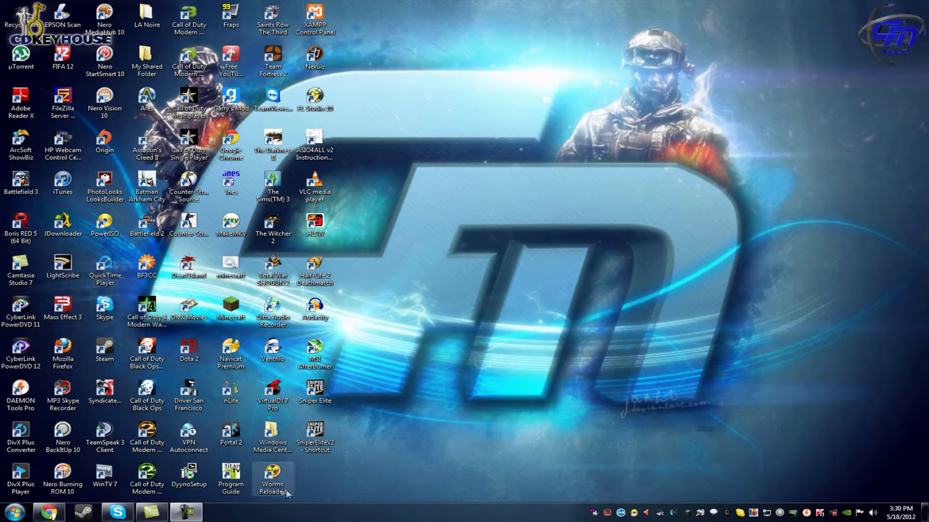
Open PortForward's Port Forwarding Guides list and scroll the router brands down toward N.
left_click(61, 516)
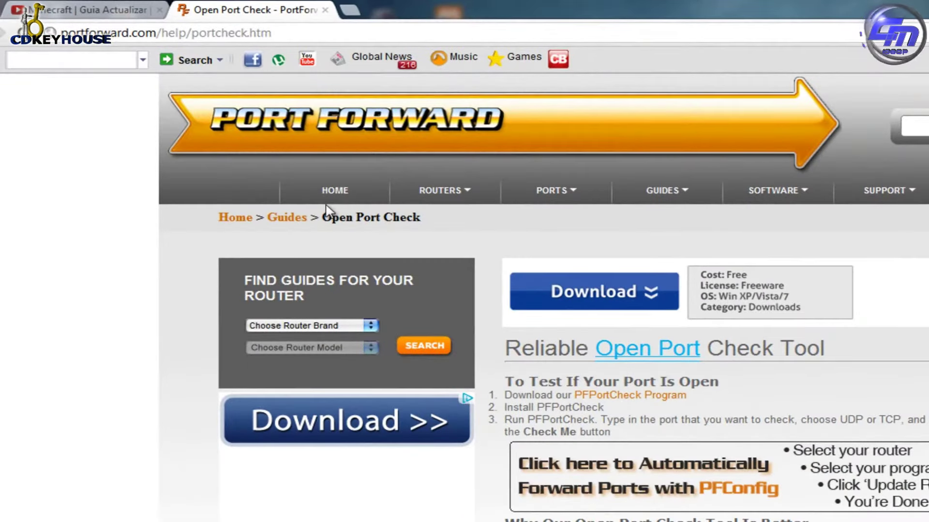
mouse_move(459, 192)
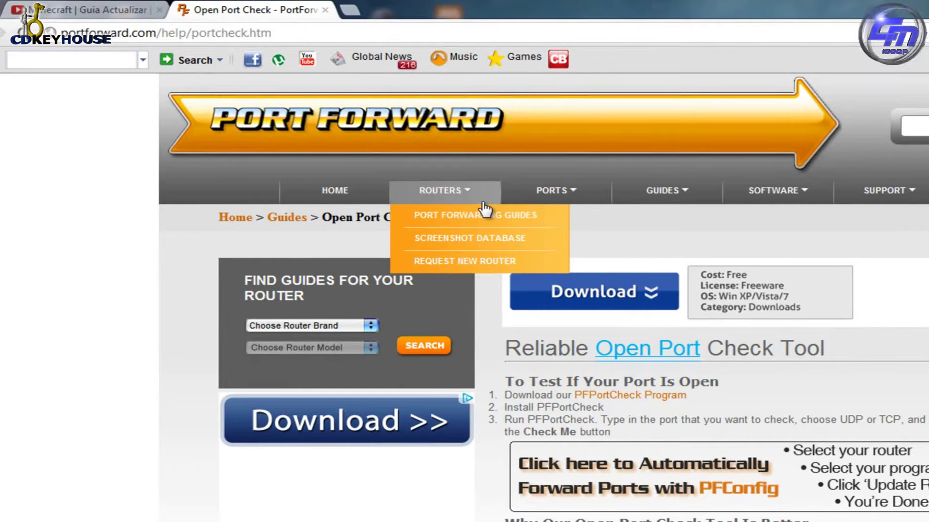
left_click(476, 213)
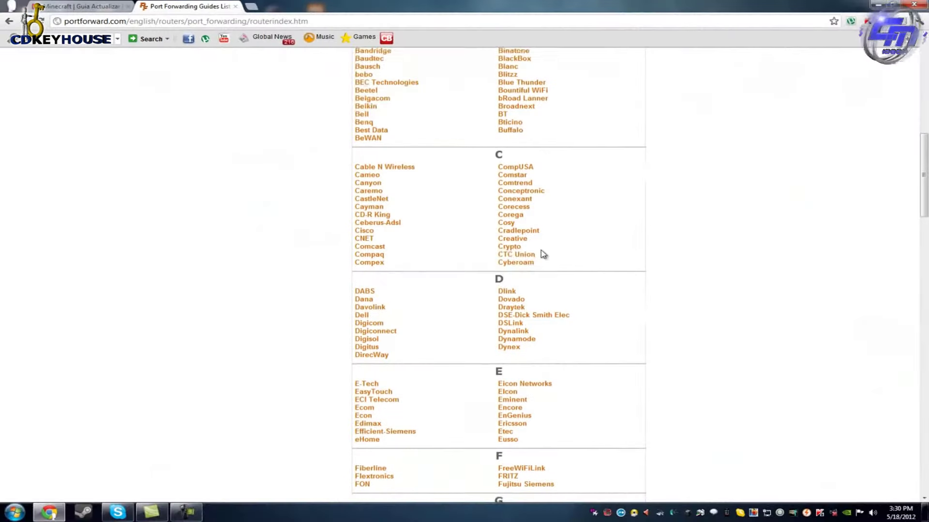
scroll(544, 254, "down", 7)
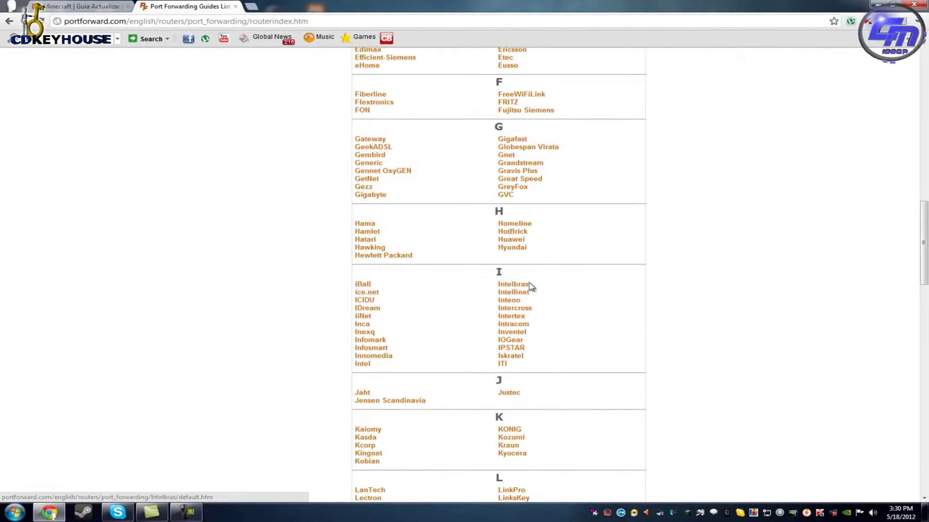
scroll(531, 287, "down", 7)
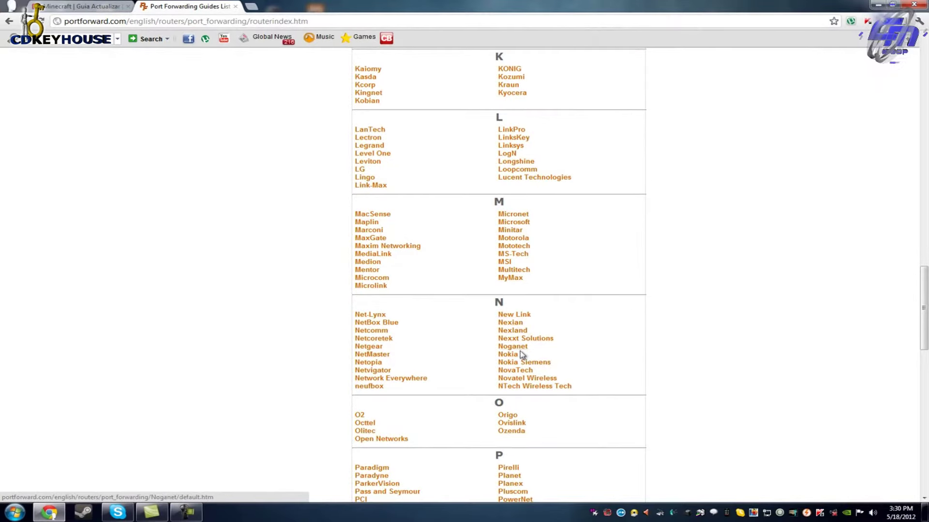
Open the Netgear router guides and pick the WPN824v3 model.
left_click(368, 346)
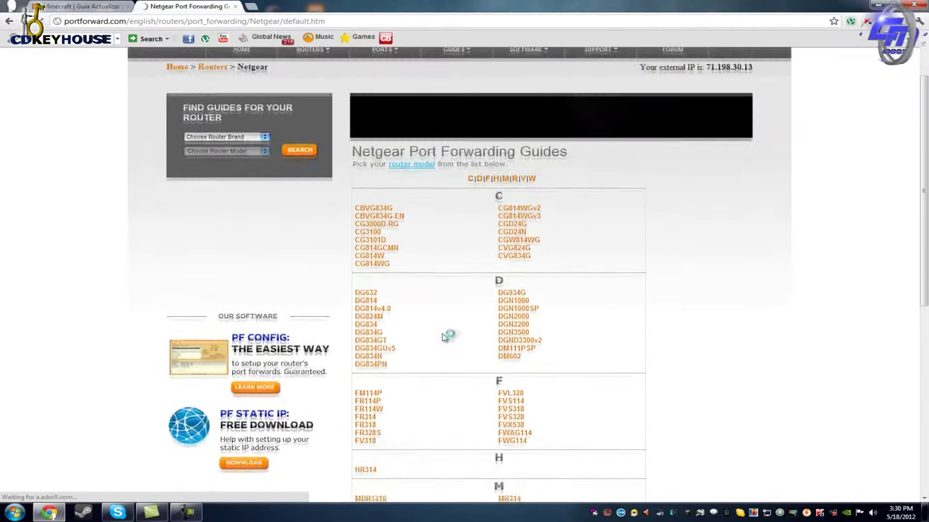
scroll(444, 337, "down", 10)
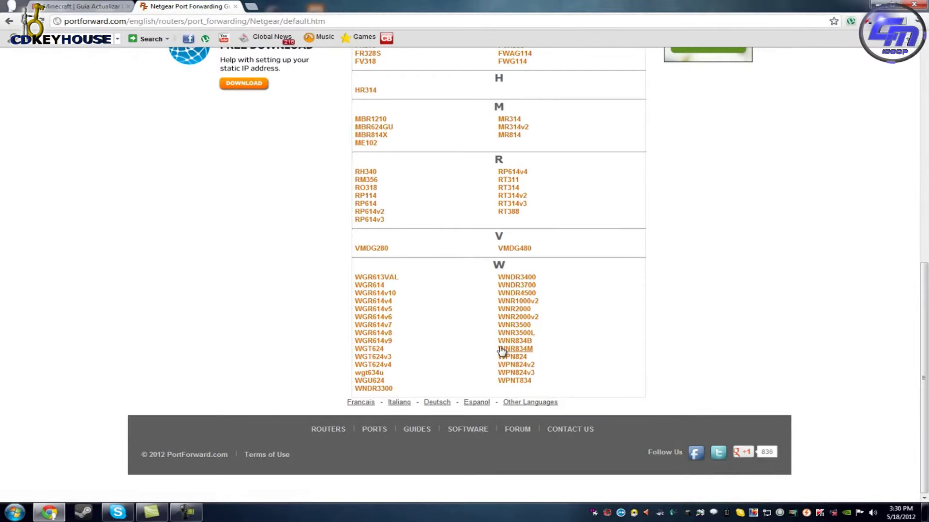
left_click(527, 375)
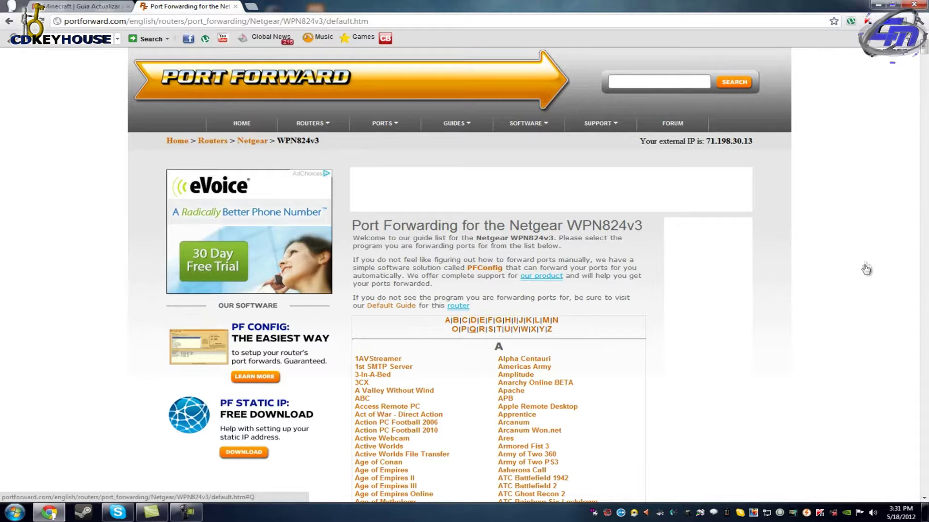
Open the Minecraft Server guide for the WPN824v3 and read its router login instructions.
scroll(866, 266, "down", 5)
scroll(839, 306, "up", 3)
scroll(349, 256, "down", 9)
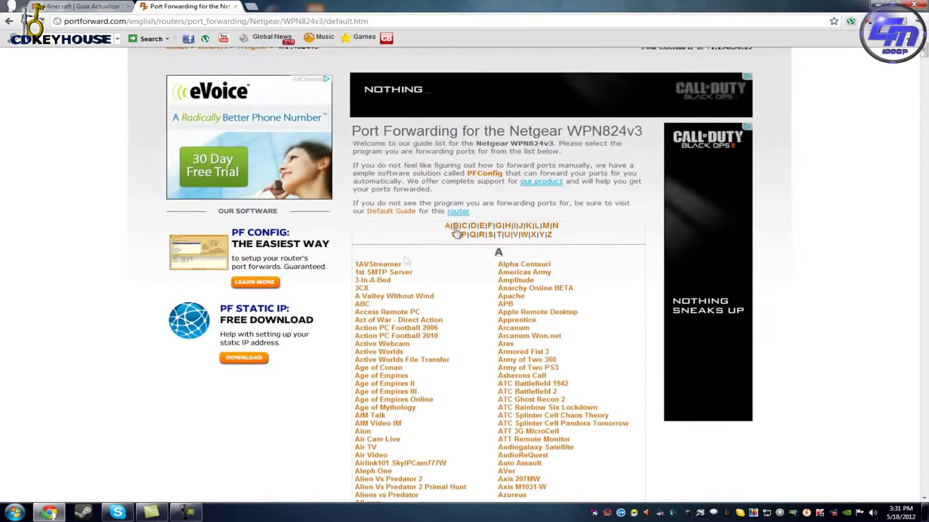
scroll(420, 301, "down", 20)
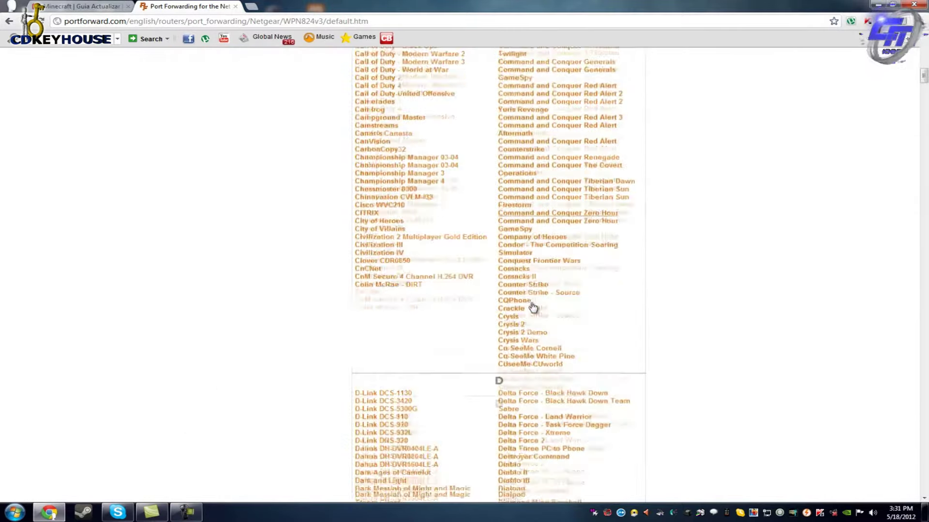
scroll(457, 315, "down", 14)
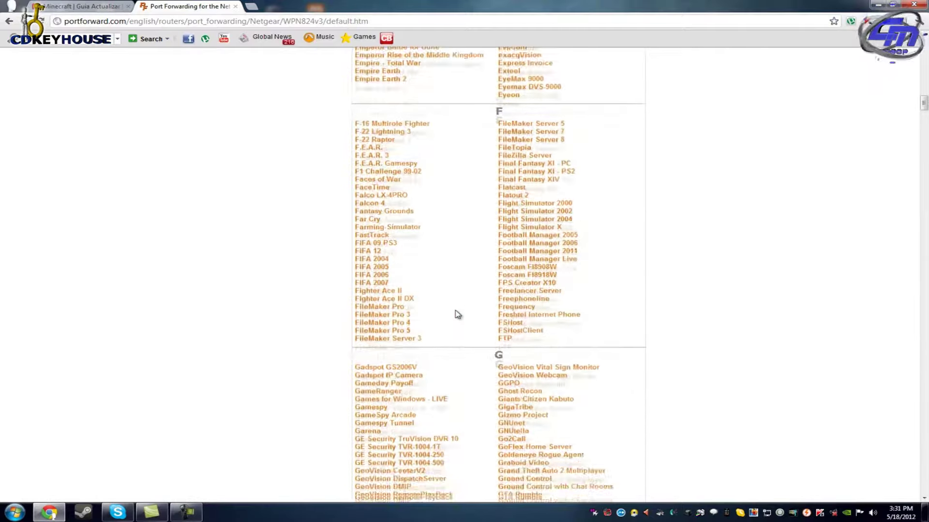
scroll(458, 308, "down", 9)
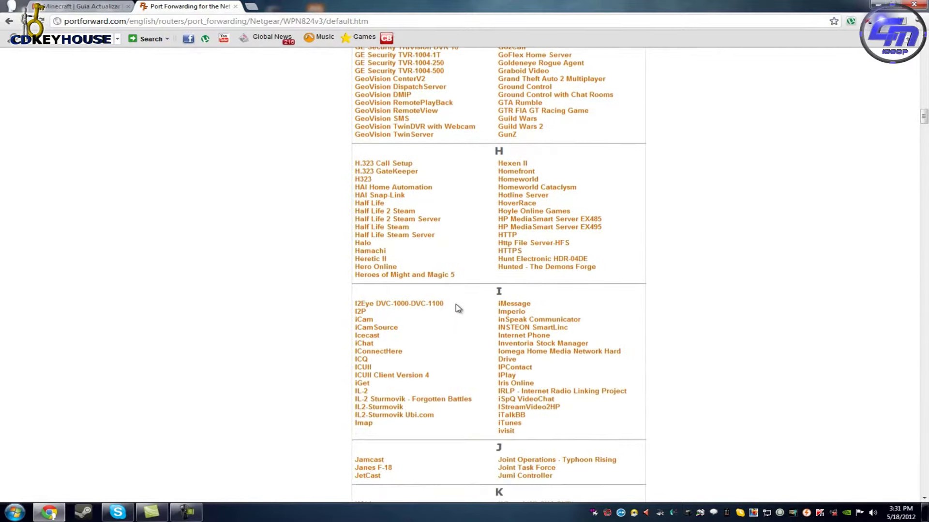
scroll(458, 308, "down", 6)
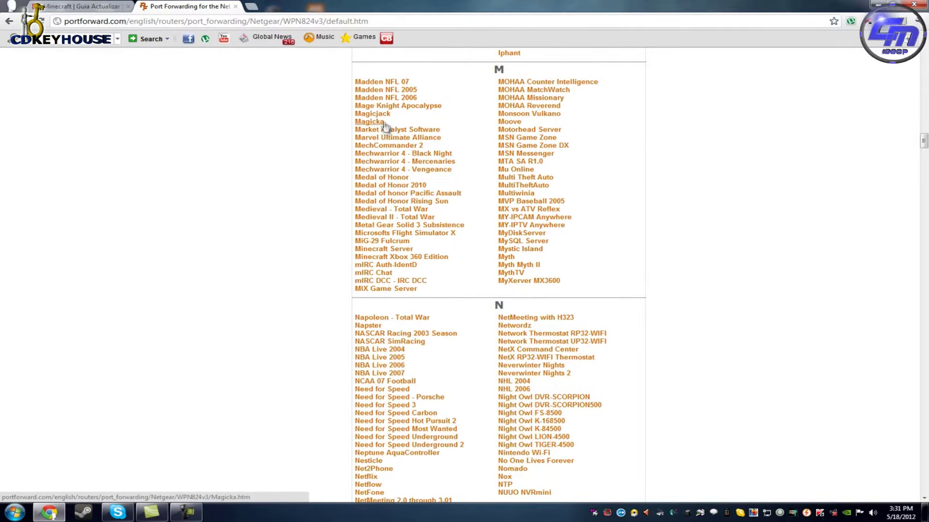
left_click(382, 252)
scroll(460, 277, "down", 2)
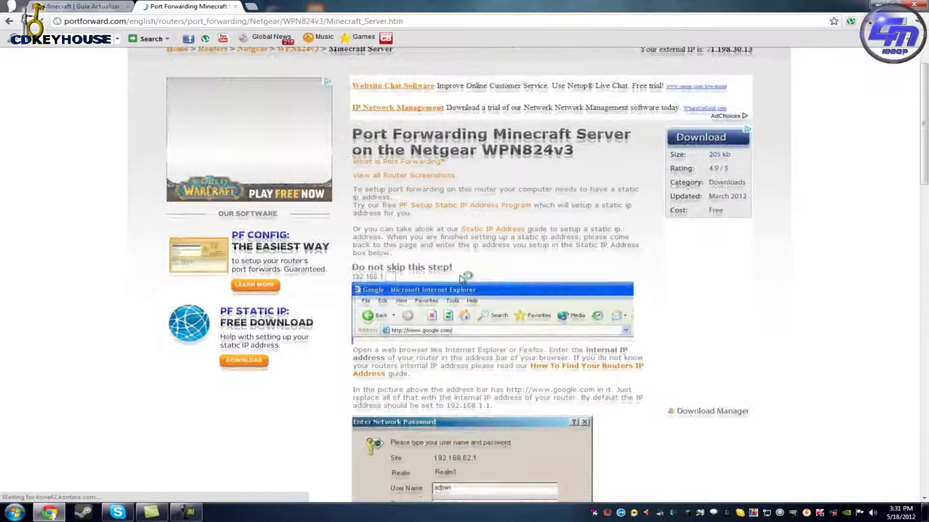
scroll(462, 278, "down", 2)
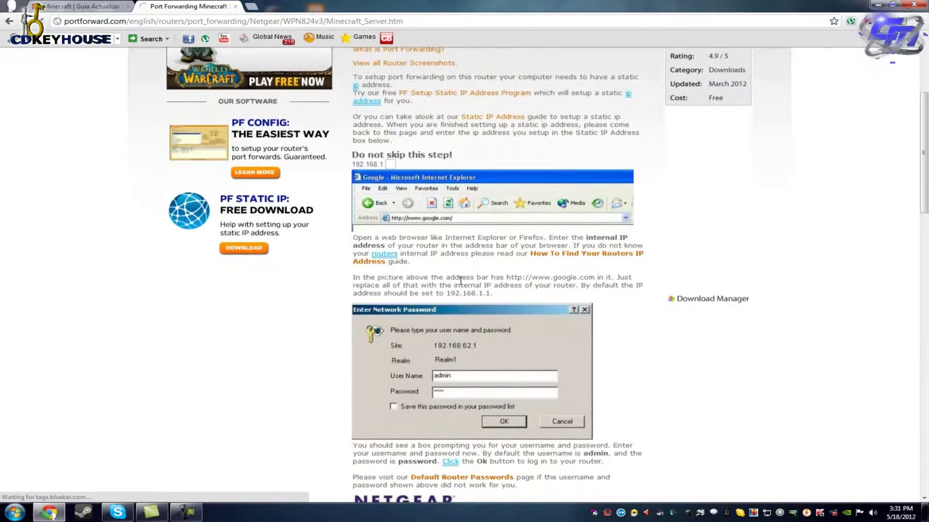
scroll(461, 280, "down", 4)
left_click_drag(923, 207, 924, 101)
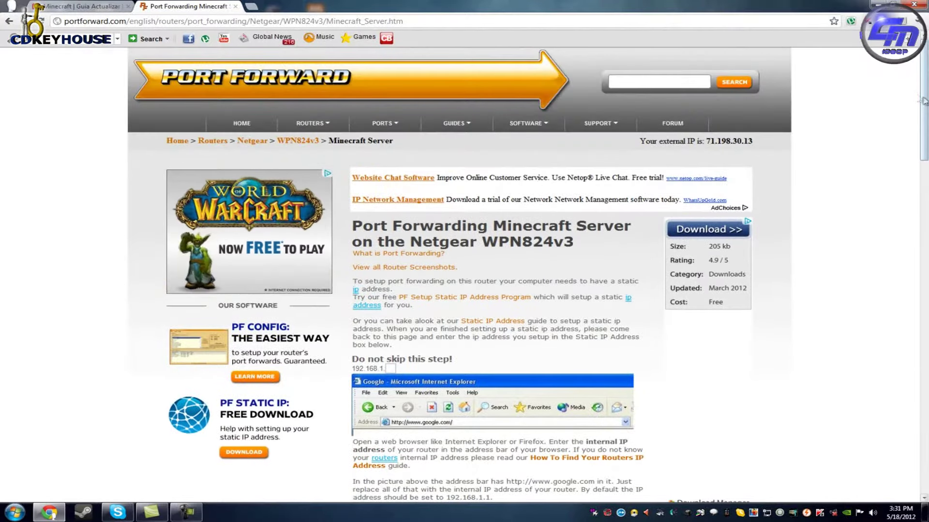
scroll(427, 186, "down", 5)
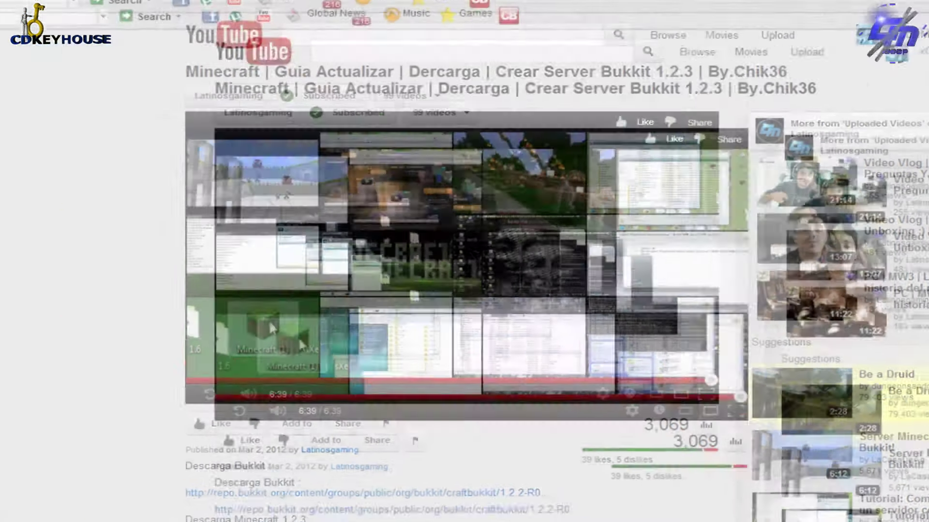
Try loading the router at 192.168.62.1, which fails to connect.
type("192.")
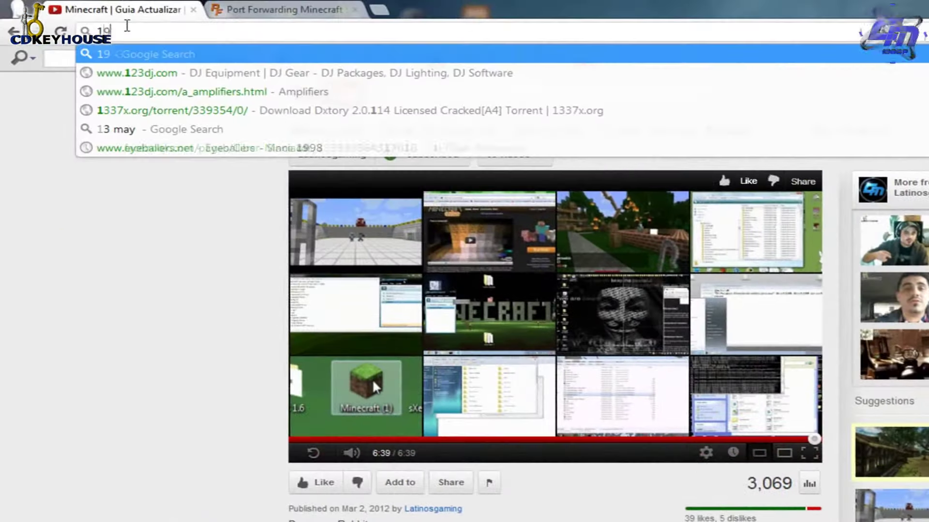
type("168")
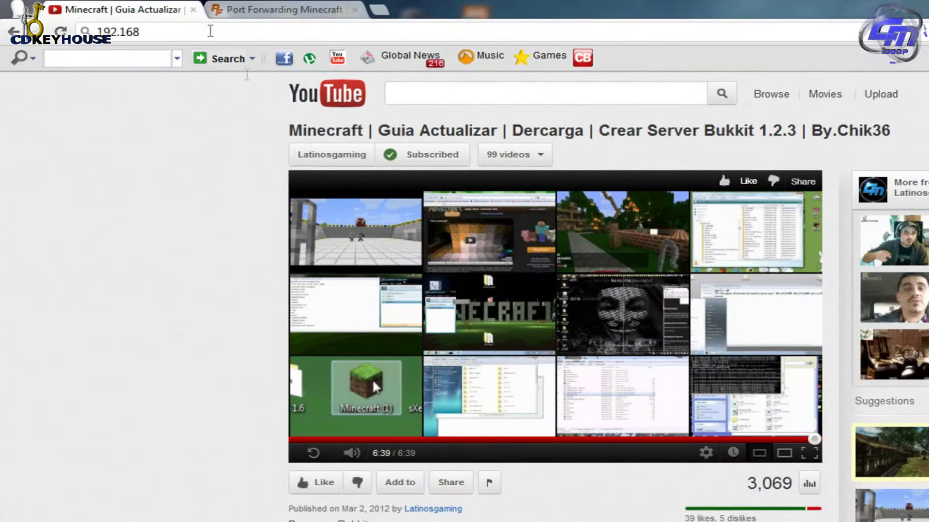
type(".62.1")
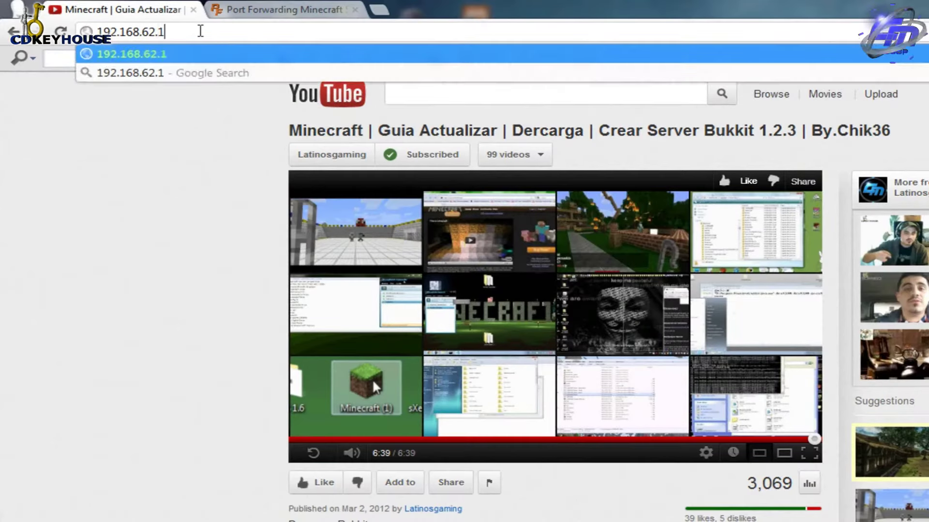
key("Return")
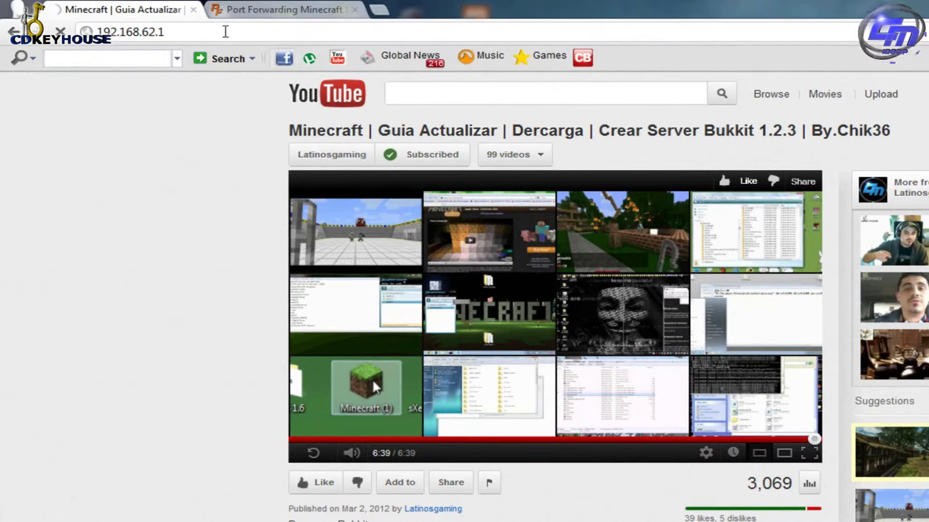
left_click(246, 14)
left_click(137, 14)
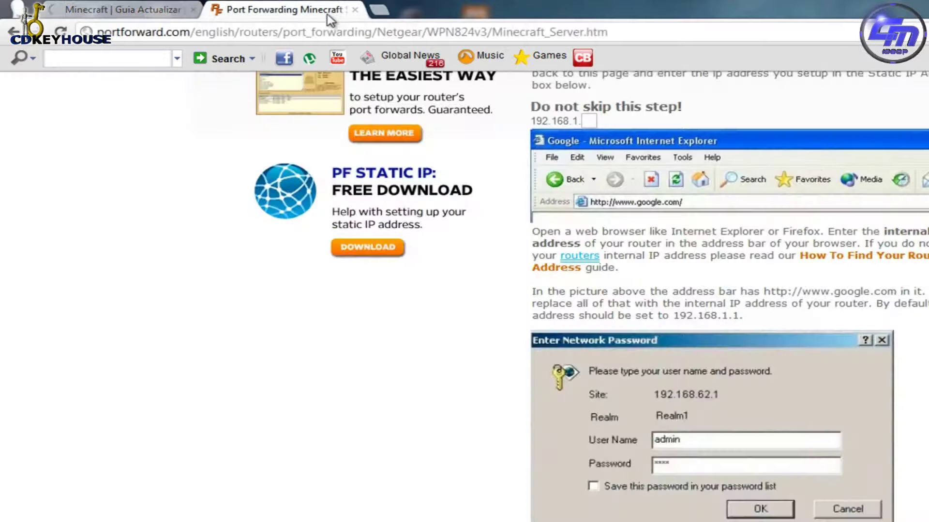
key("ctrl+Tab")
left_click(379, 10)
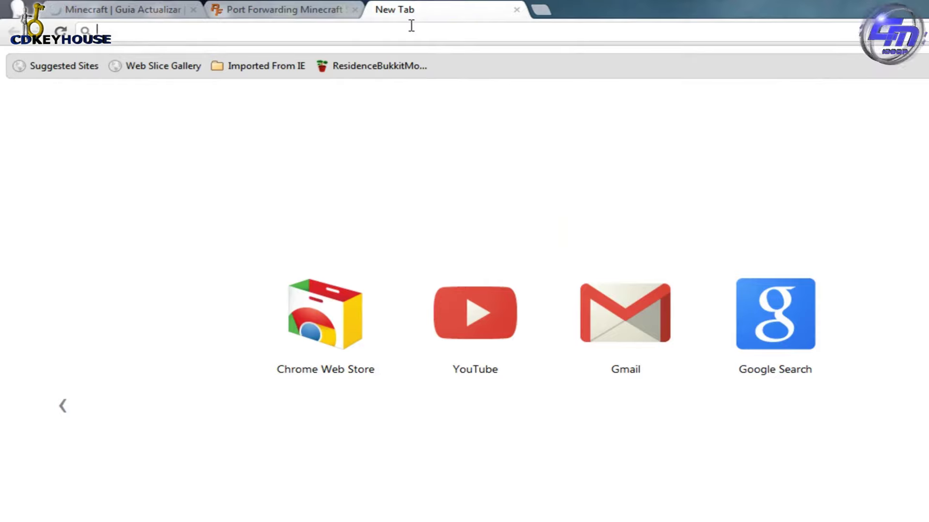
left_click(118, 16)
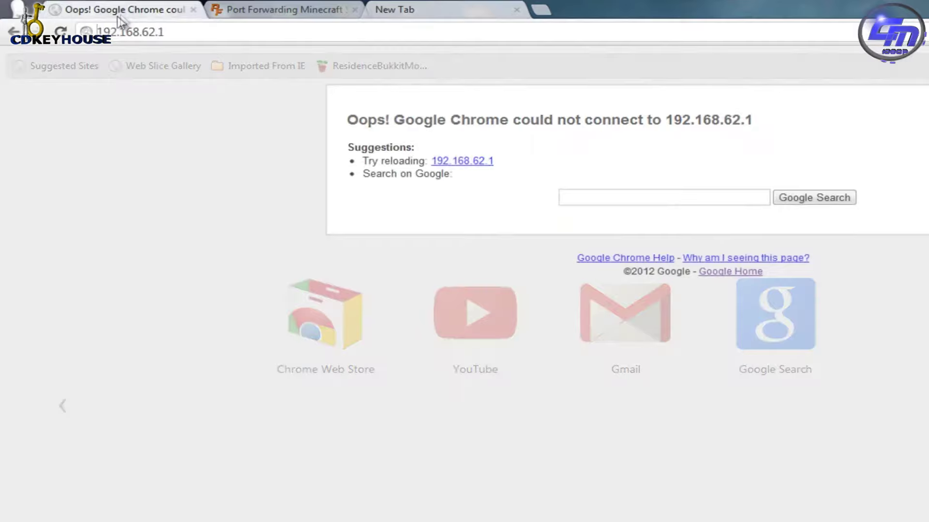
left_click(193, 10)
left_click(256, 9)
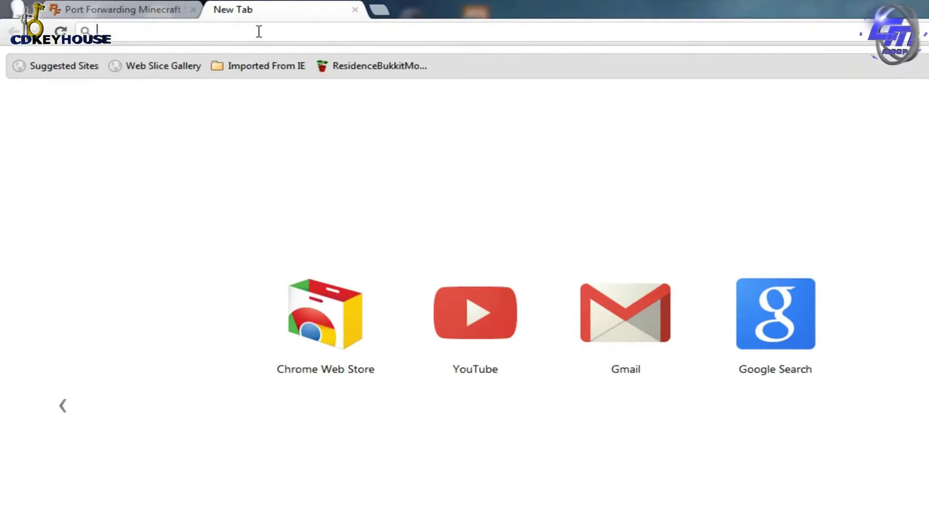
type("router")
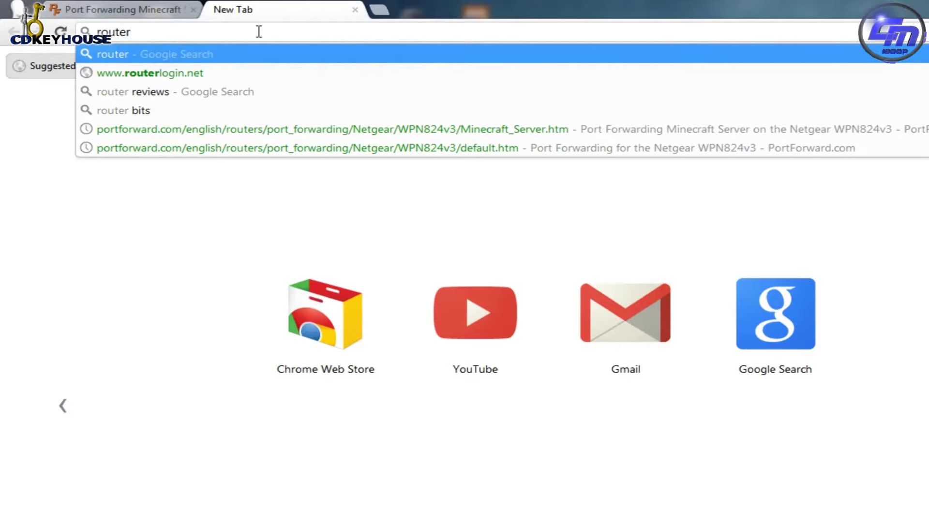
key("Down")
key("Return")
Log in to the router admin, let Chrome save the password, and open the Computer window.
left_click(703, 402)
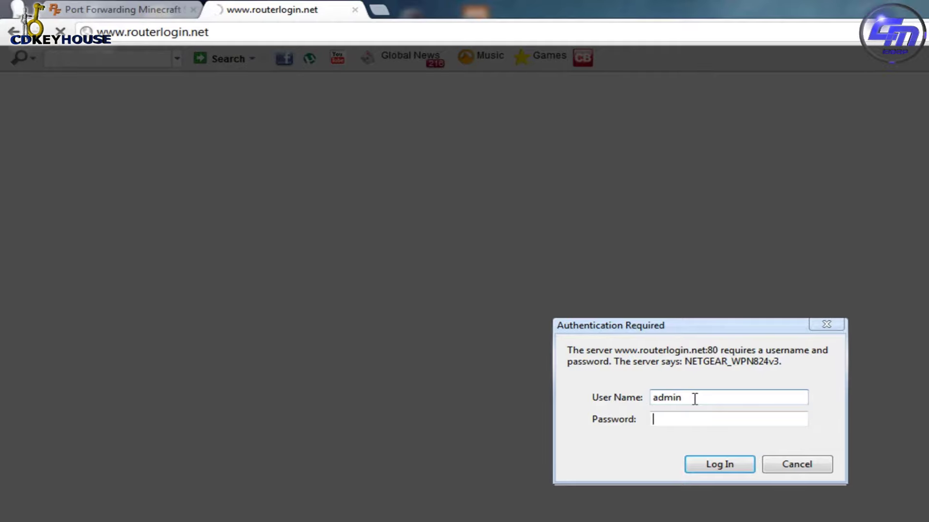
key("Return")
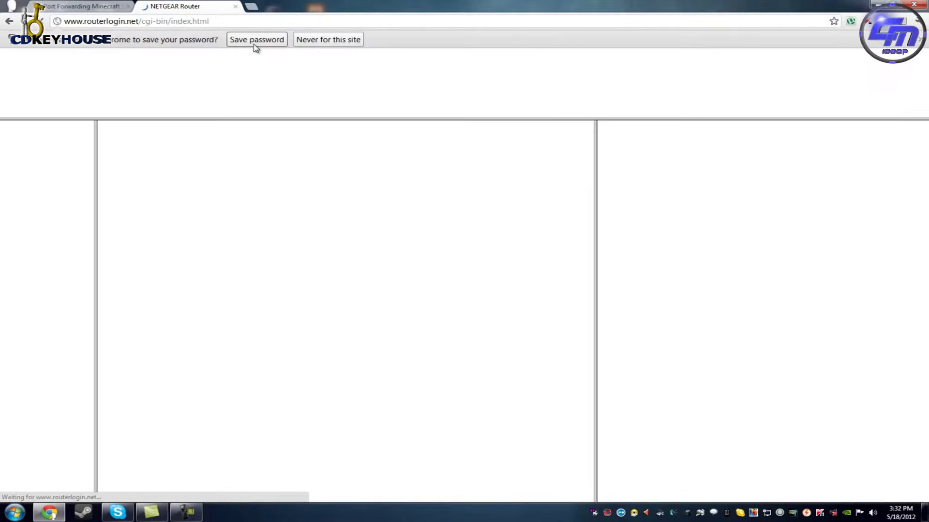
left_click(257, 41)
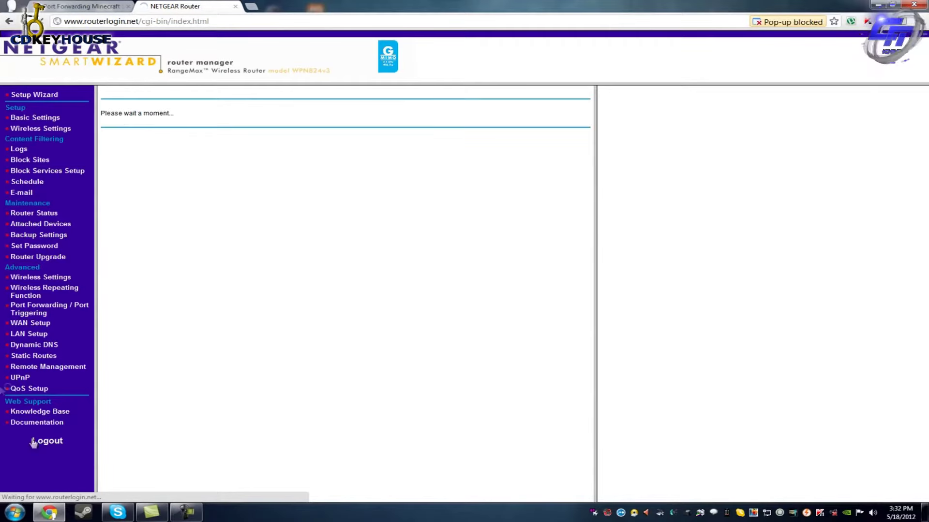
left_click(14, 512)
left_click(207, 327)
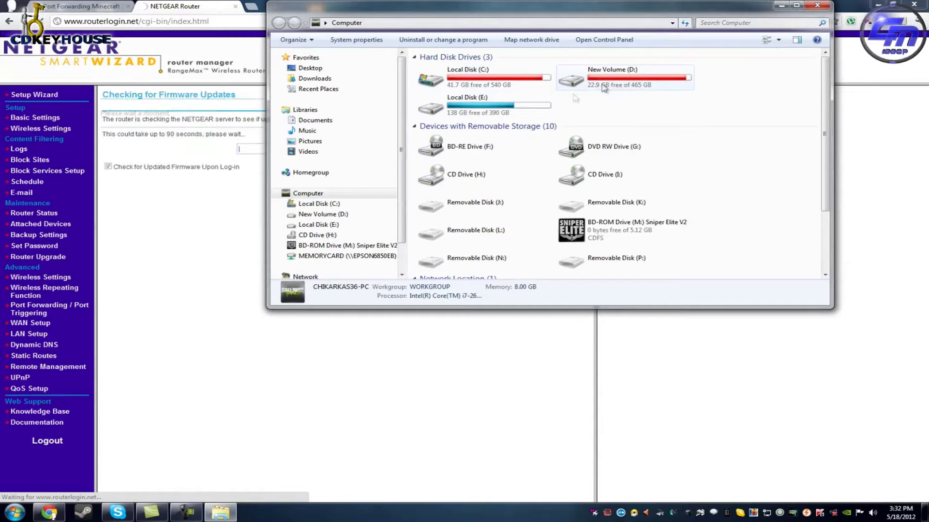
Open server.properties from E:\Server guia in Notepad++ and select the server-port=25565 line.
left_click(488, 116)
double_click(487, 116)
key("s")
key("s")
key("s")
key("s")
key("s")
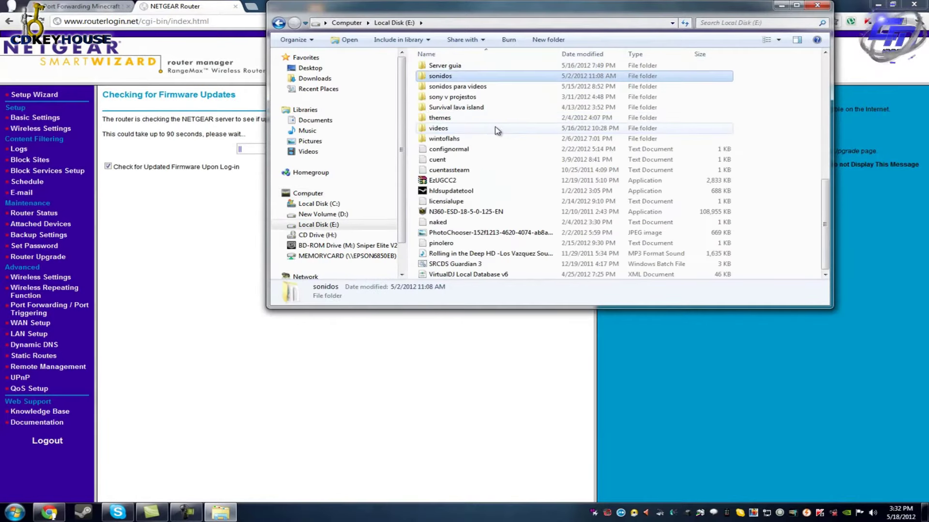
left_click(456, 66)
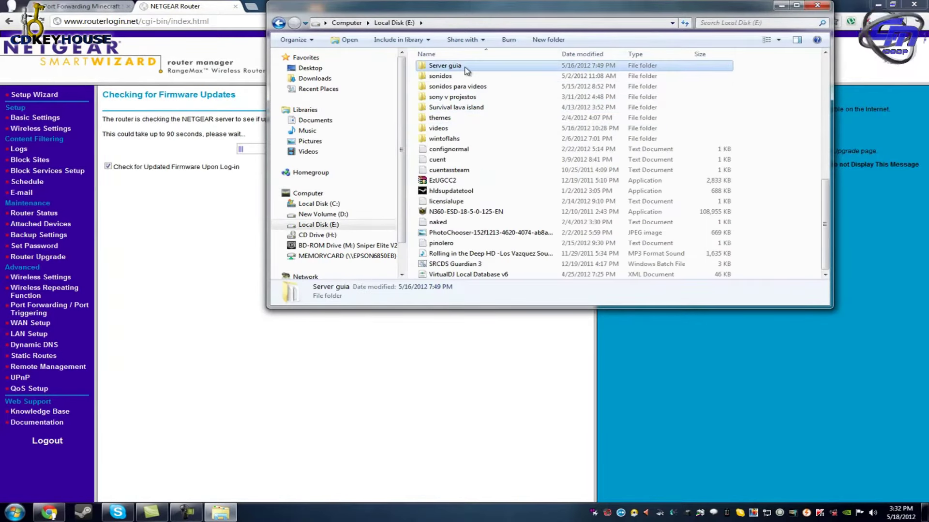
double_click(465, 68)
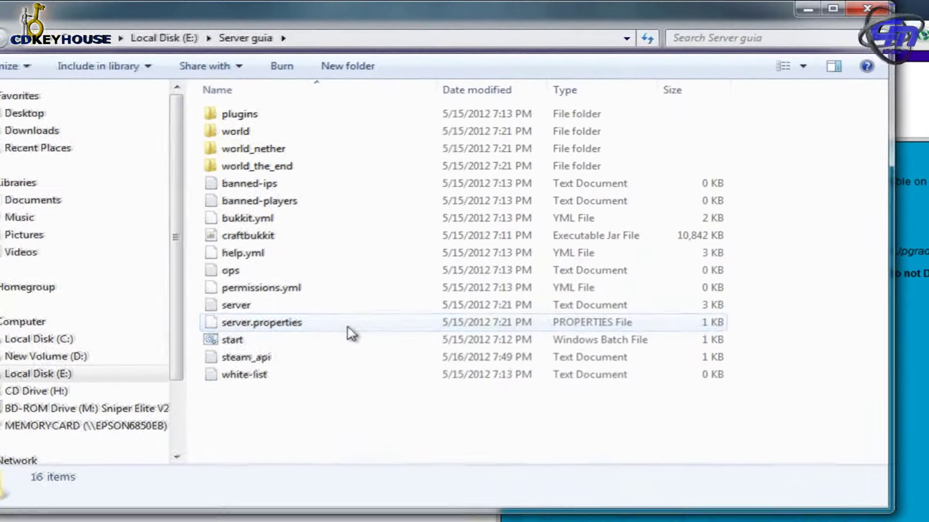
double_click(418, 252)
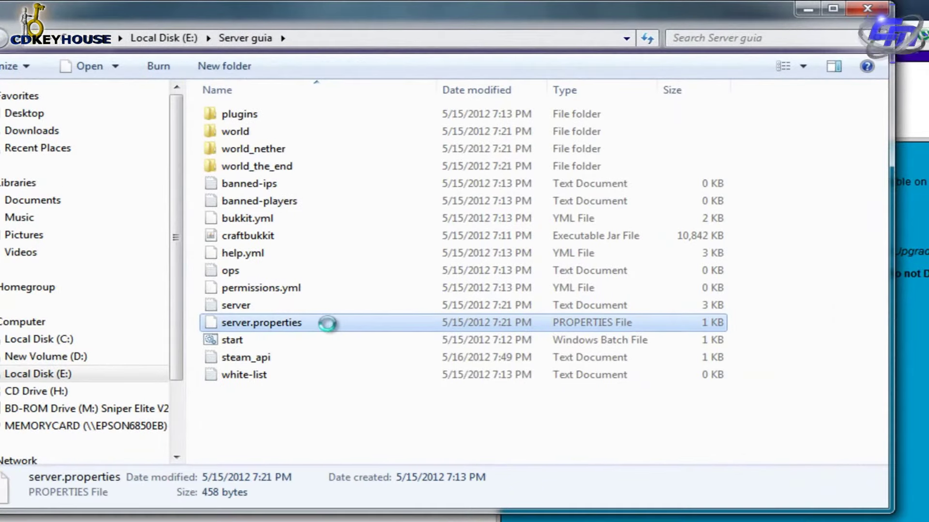
right_click(337, 323)
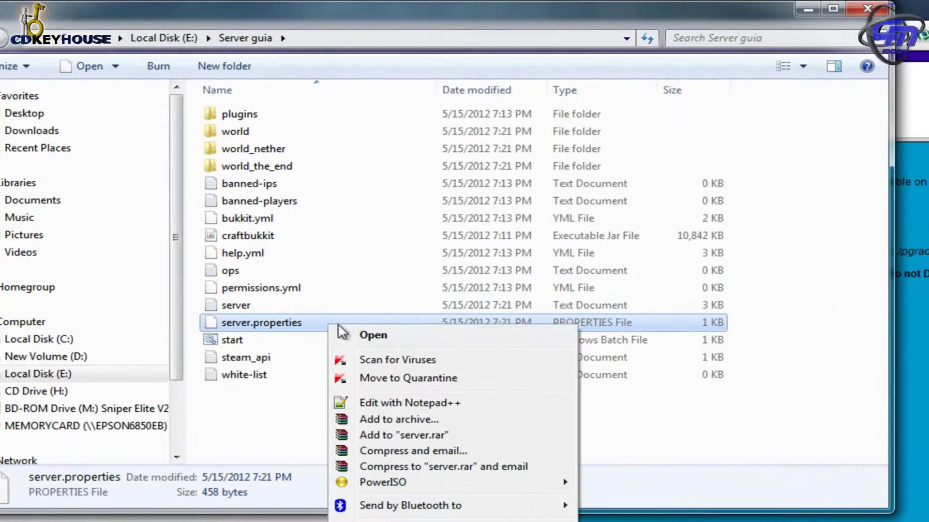
left_click(421, 405)
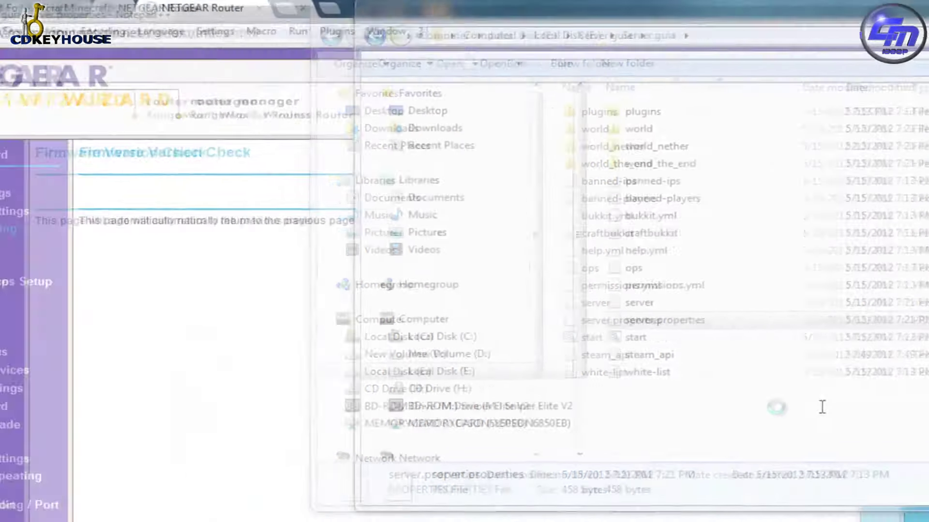
left_click_drag(62, 176, 200, 178)
Open Port Forwarding / Port Triggering and highlight the minecraft rule's port 25561.
left_click(195, 177)
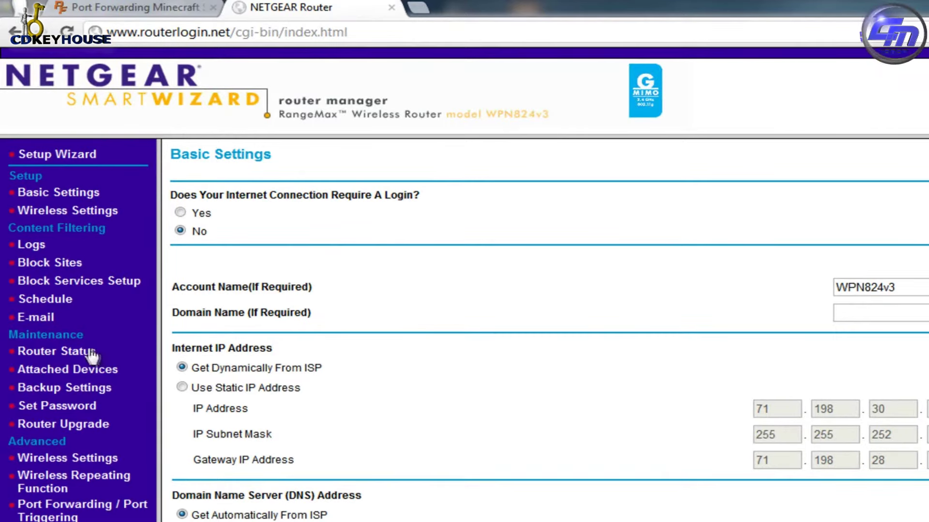
scroll(89, 296, "down", 5)
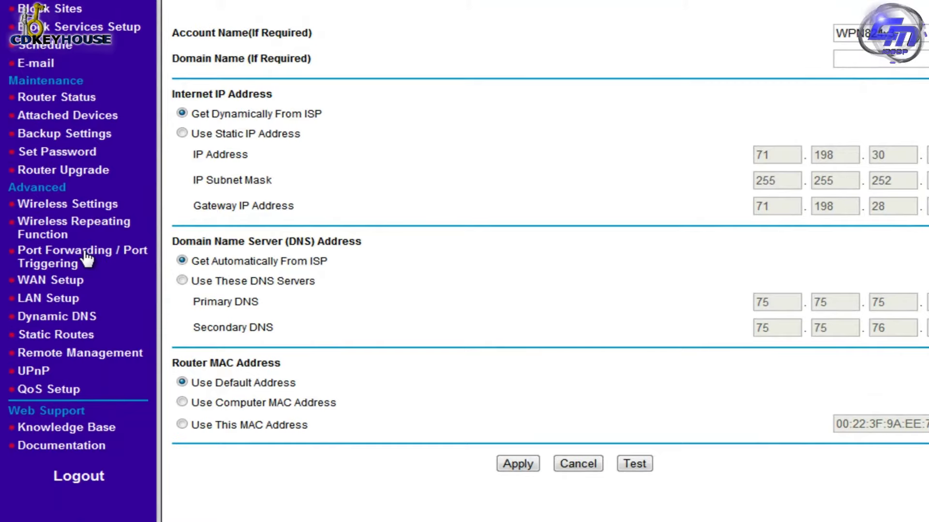
left_click(87, 260)
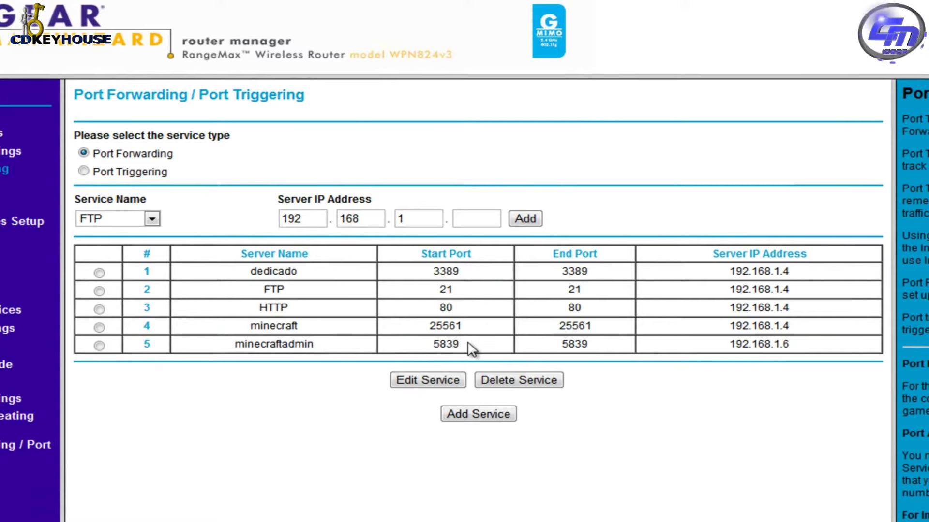
left_click_drag(456, 326, 430, 326)
left_click(347, 426)
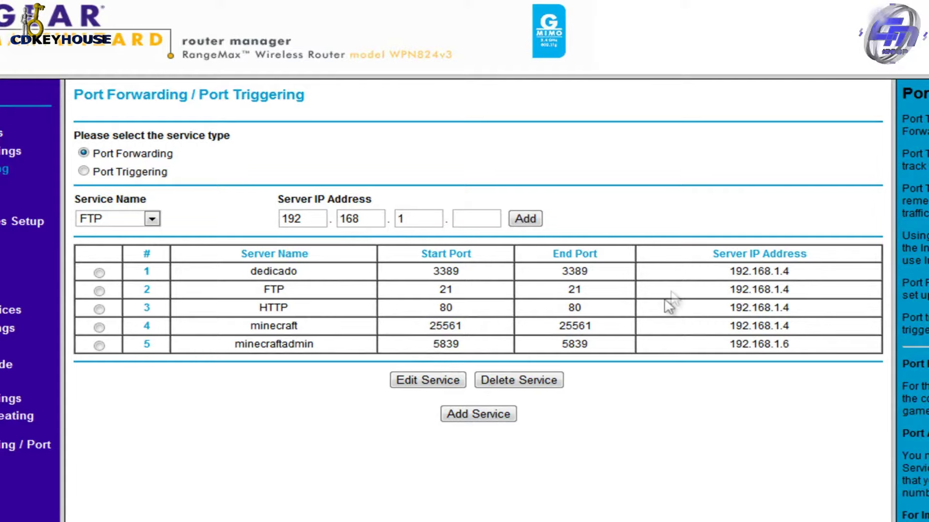
Launch Command Prompt from Accessories and run ipconfig.
key("super")
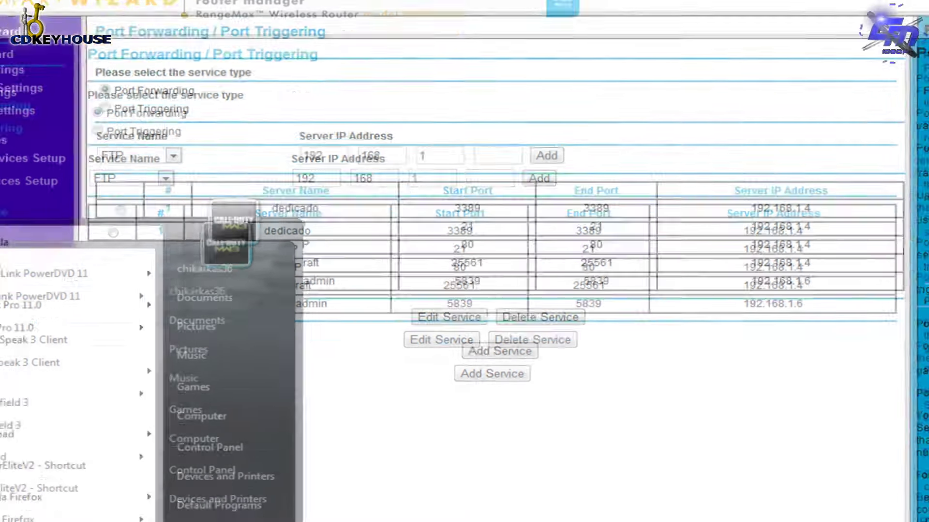
type("ipoconfig")
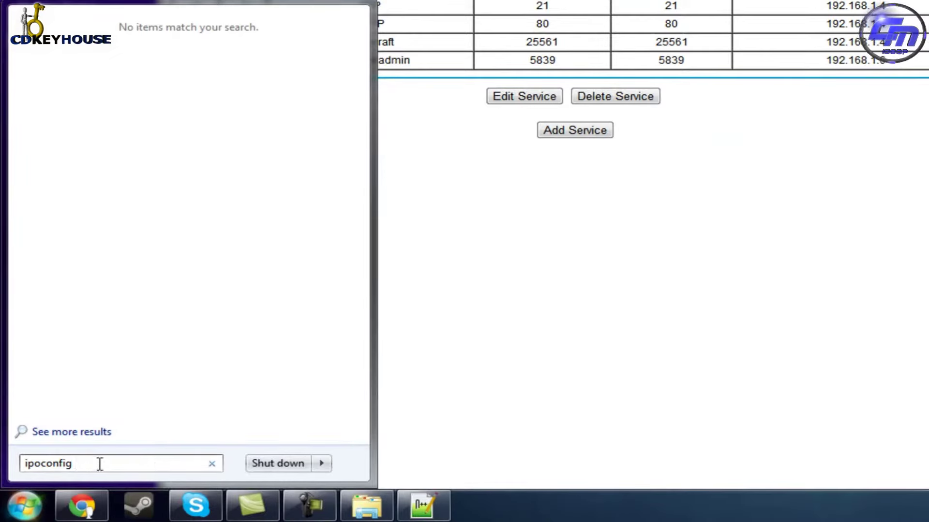
key("BackSpace")
key("BackSpace")
key("BackSpace")
key("BackSpace")
key("BackSpace")
key("BackSpace")
key("BackSpace")
key("BackSpace")
key("BackSpace")
key("BackSpace")
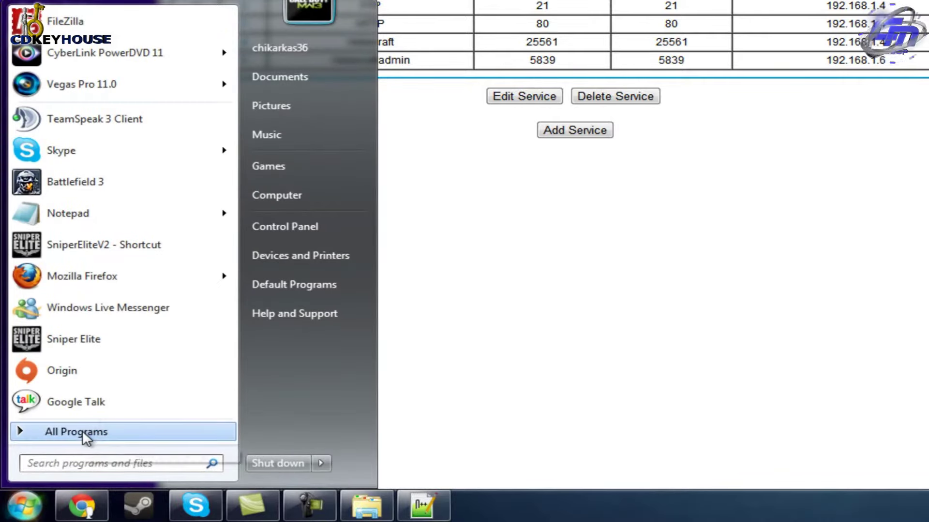
left_click(82, 430)
scroll(55, 52, "up", 11)
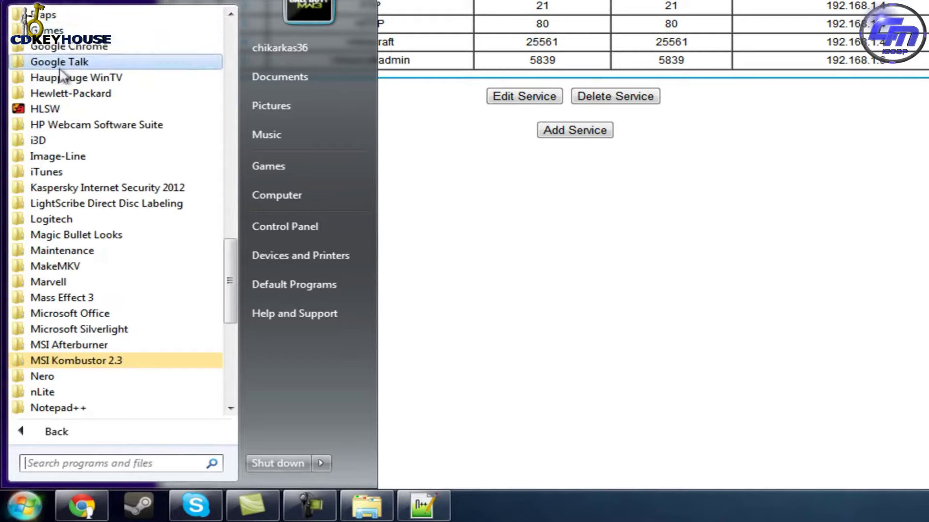
scroll(72, 62, "up", 6)
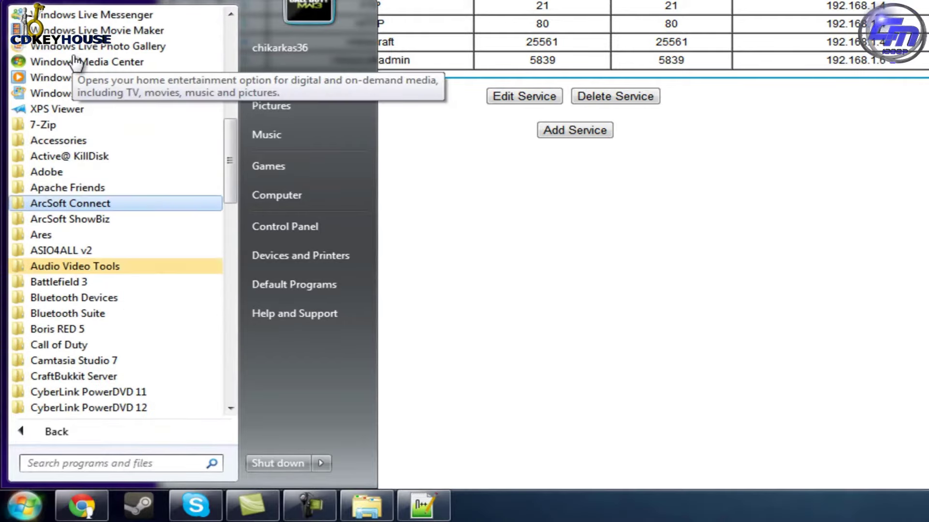
left_click(65, 143)
left_click(97, 124)
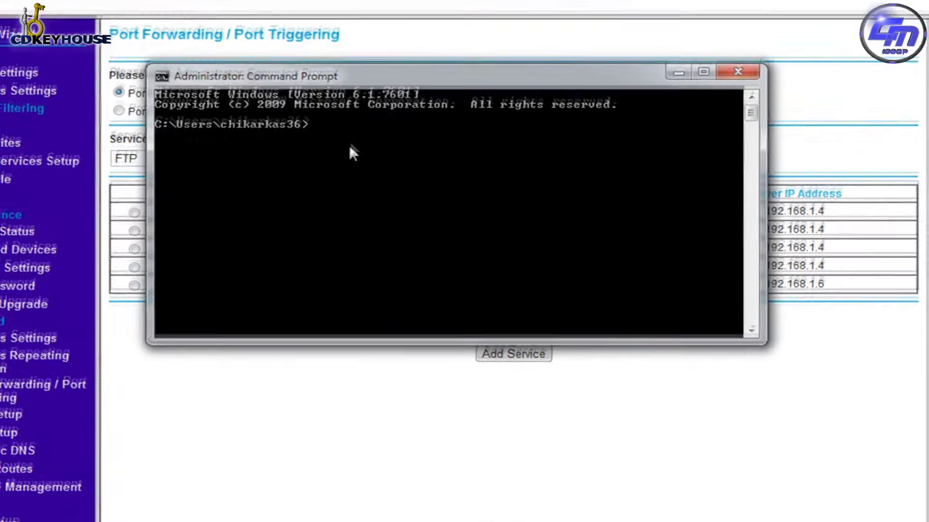
type("ipconfig")
key("Return")
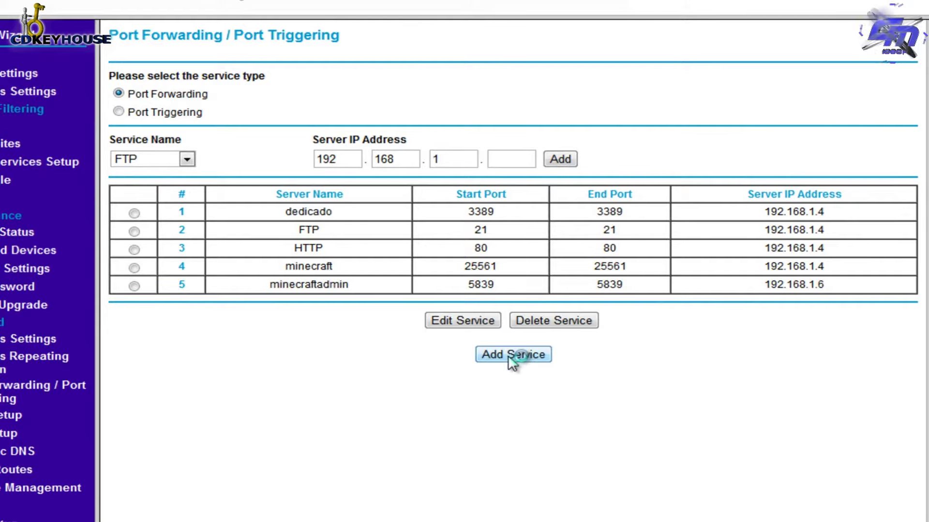
Add custom service serverminecraft, TCP/UDP, ports 25565–25565 to 192.168.1.4, and apply it.
left_click(513, 357)
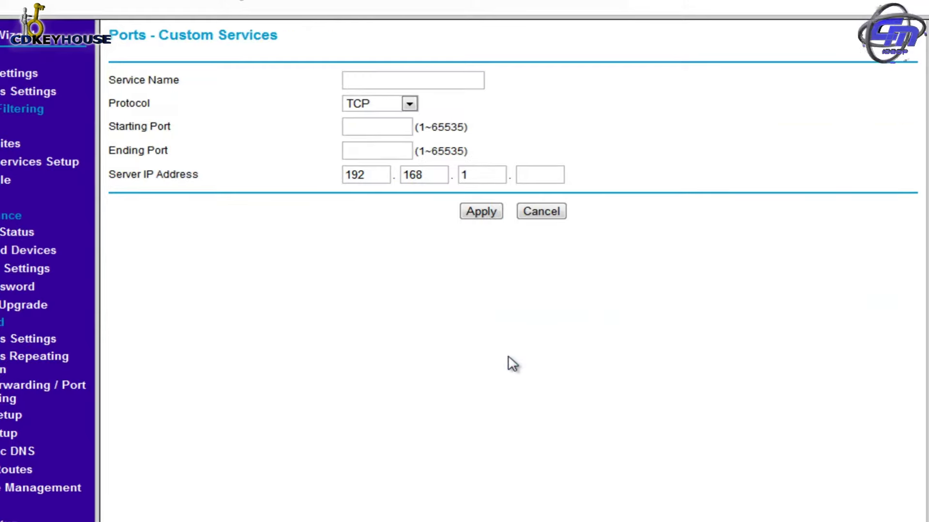
left_click(409, 85)
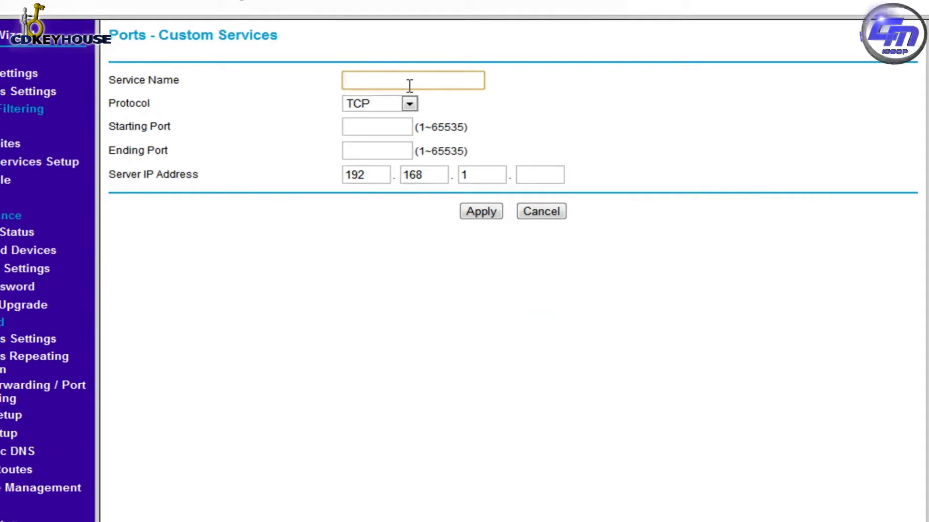
type("serverminecraft")
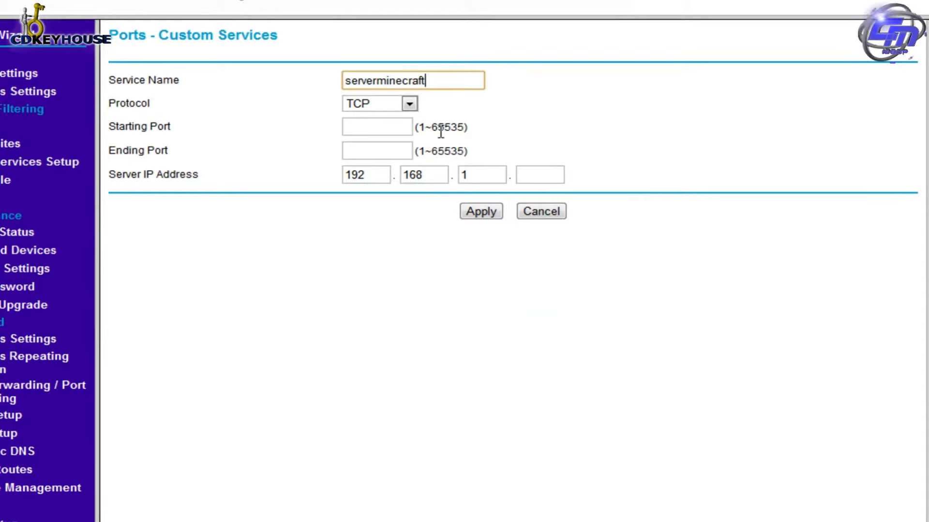
left_click(409, 104)
left_click(407, 147)
left_click(386, 130)
type("25565")
left_click(374, 156)
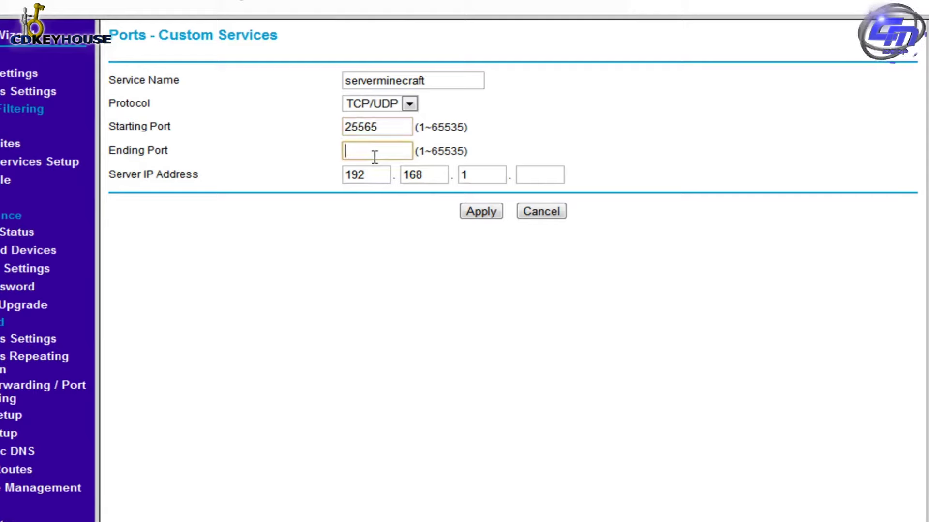
type("25565")
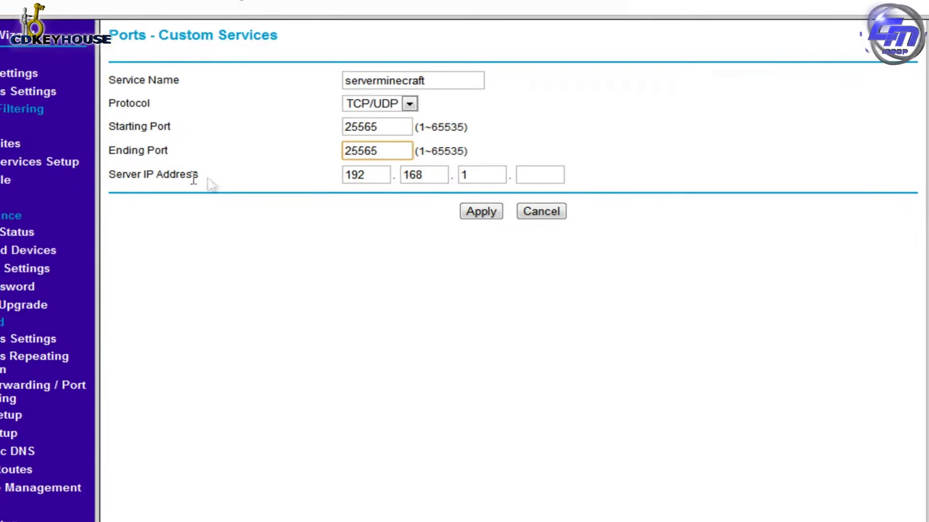
left_click(526, 174)
type("4")
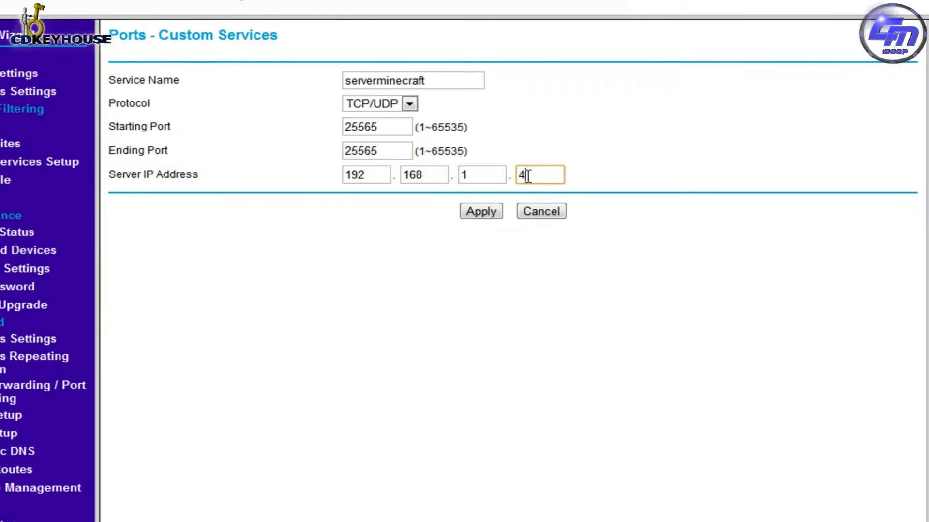
left_click(500, 216)
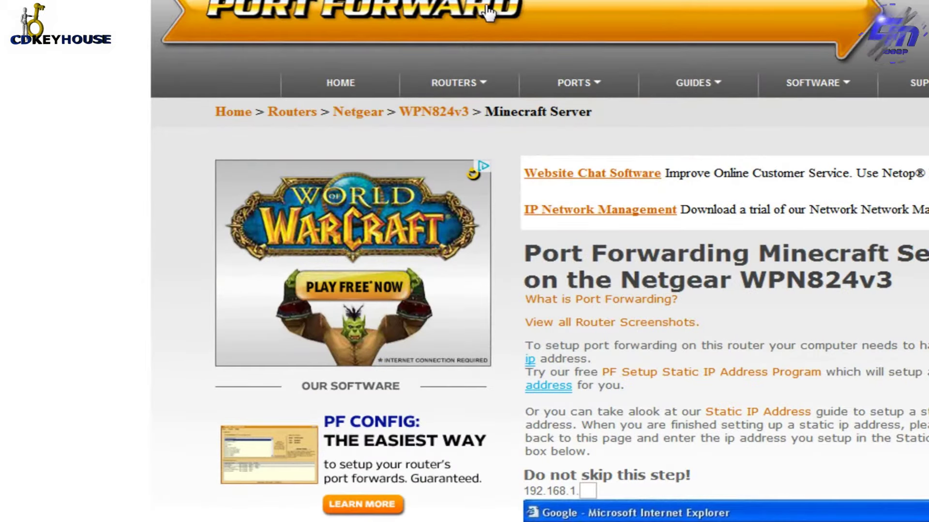
Go to portforward.com's router manufacturer list and scroll it, then return to the router admin tab.
mouse_move(477, 86)
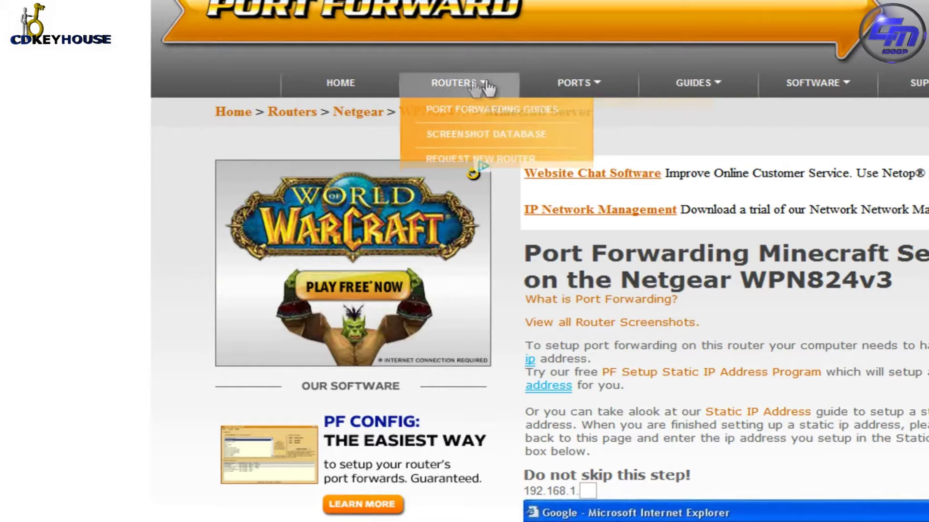
left_click(474, 88)
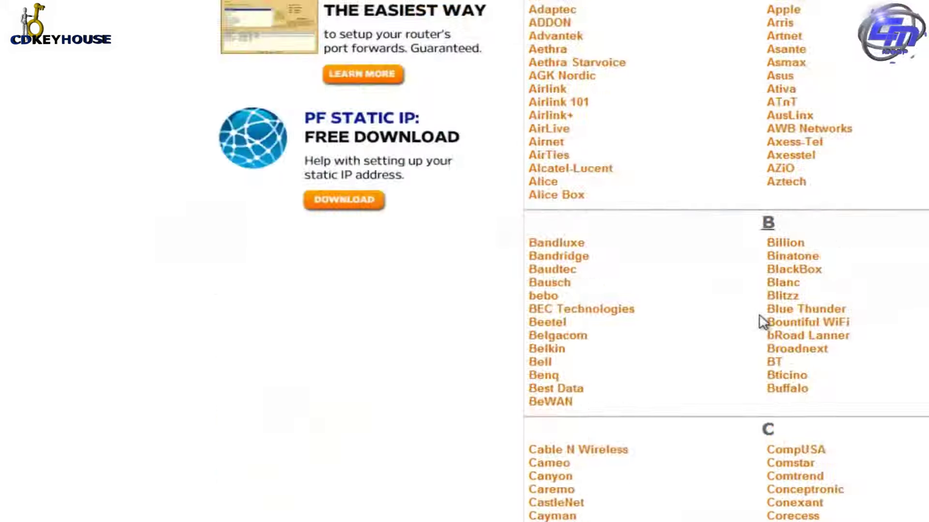
scroll(763, 322, "down", 15)
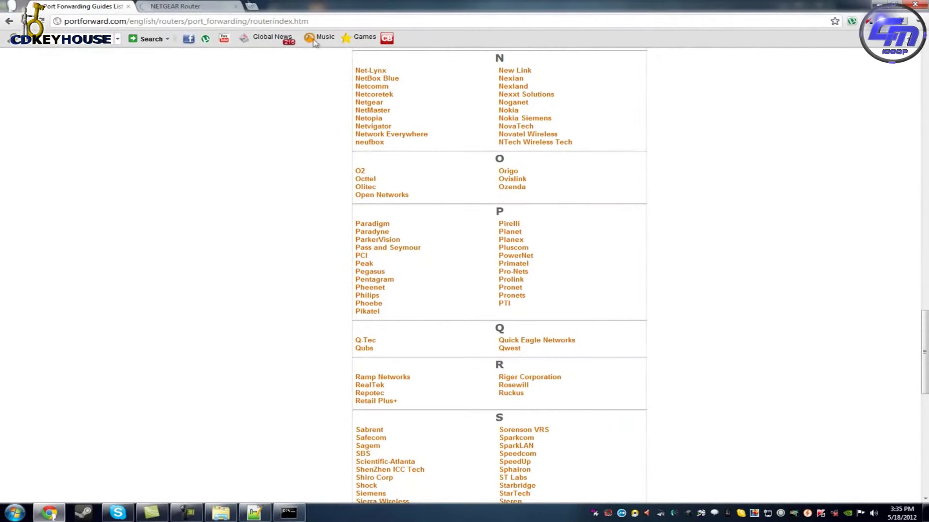
left_click(181, 7)
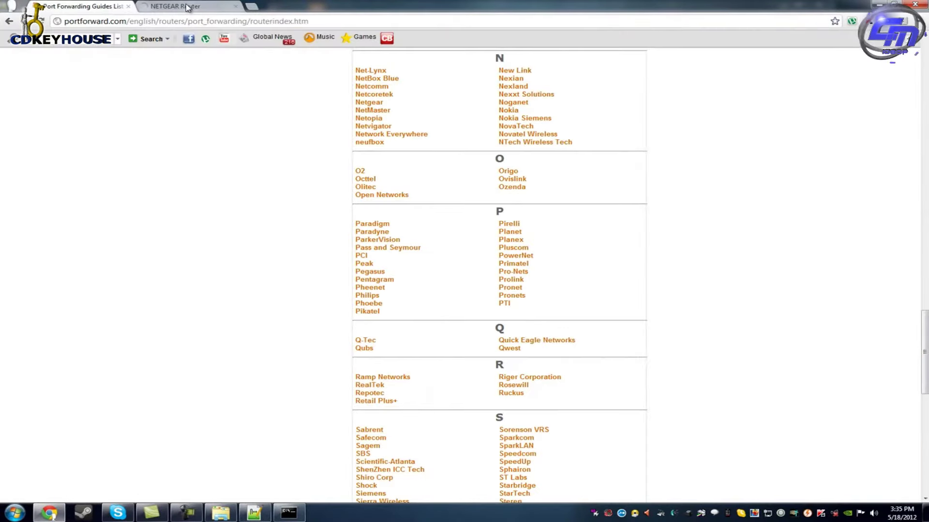
Submit the serverminecraft rule for port 25565 to 192.168.1.4 and bring Command Prompt back.
left_click(187, 7)
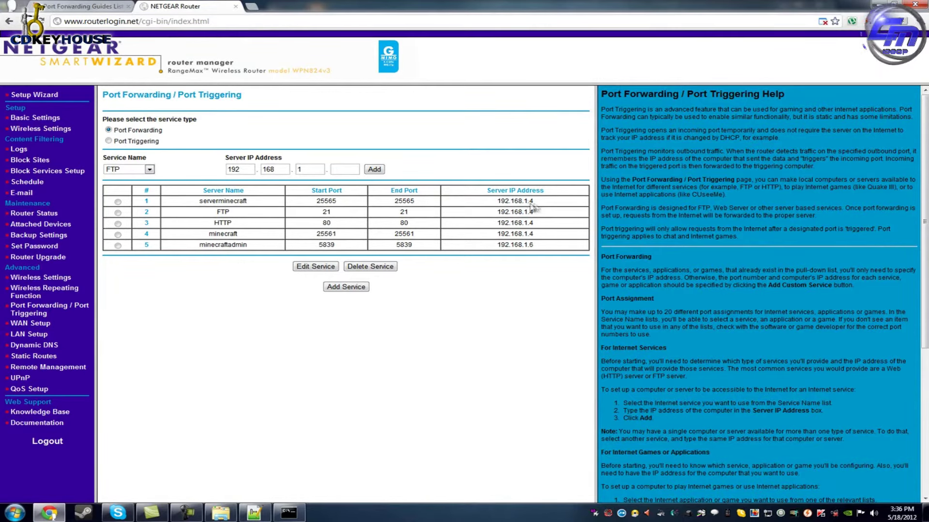
left_click(288, 513)
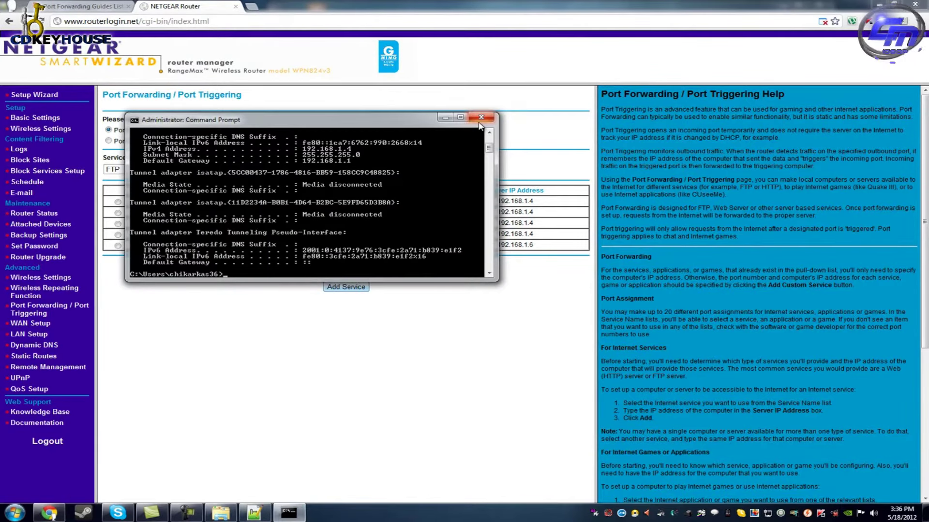
Close the Command Prompt and load bukkit.org in a new Chrome tab.
left_click(480, 120)
left_click(253, 6)
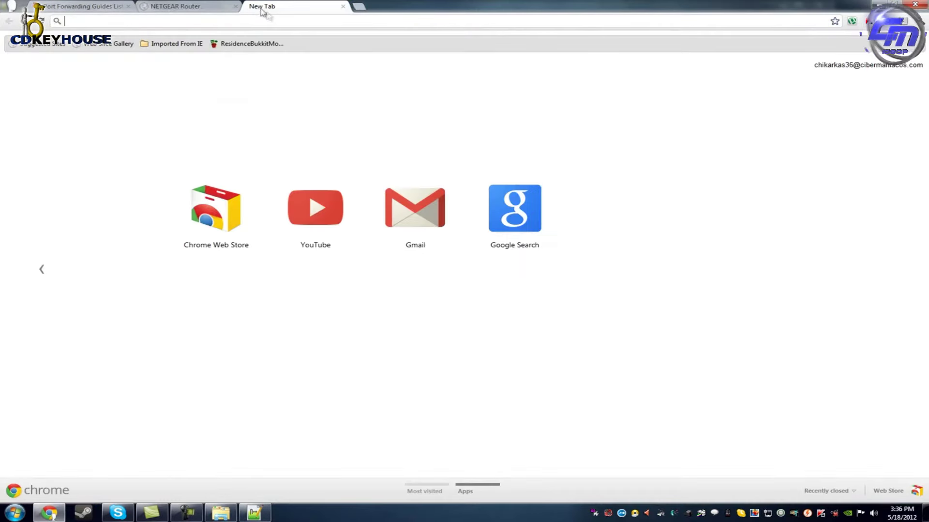
type("bukiki")
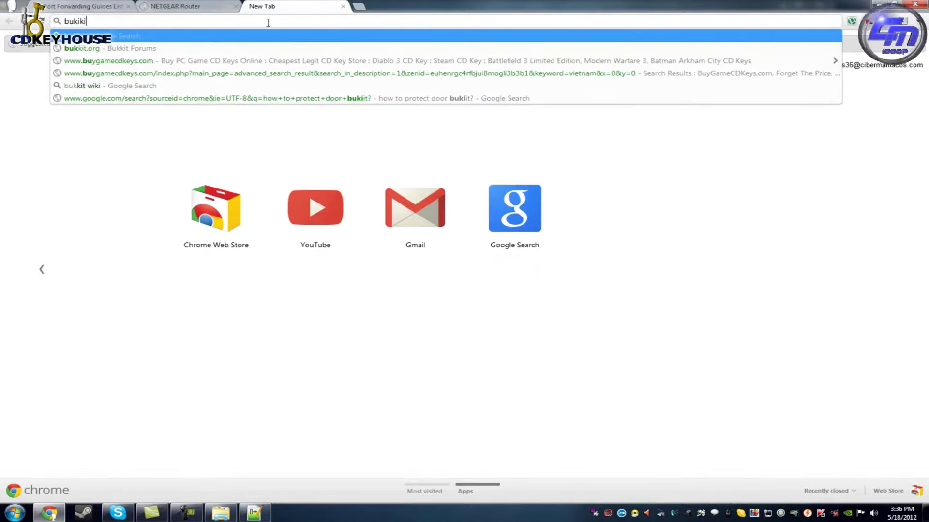
key("BackSpace")
type("k")
key("Return")
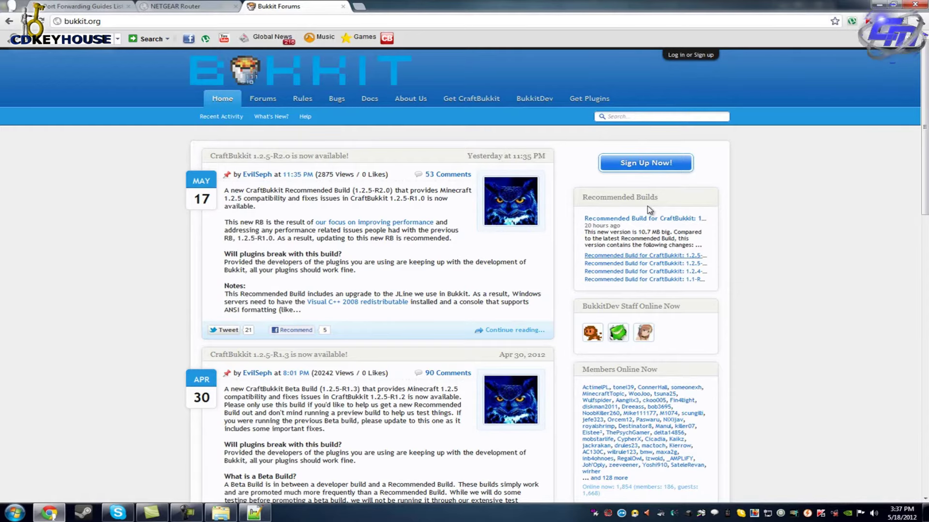
Search the Bukkit forums for essentials.
left_click(632, 117)
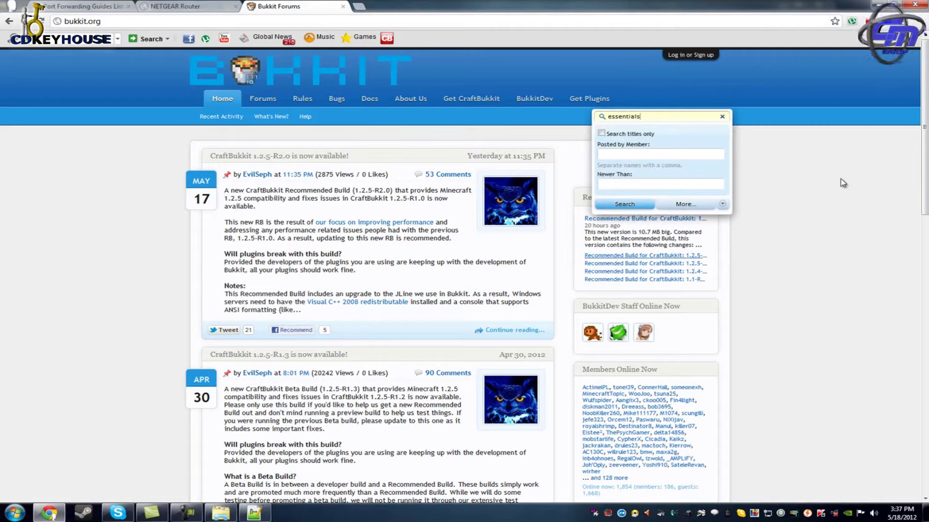
key("Return")
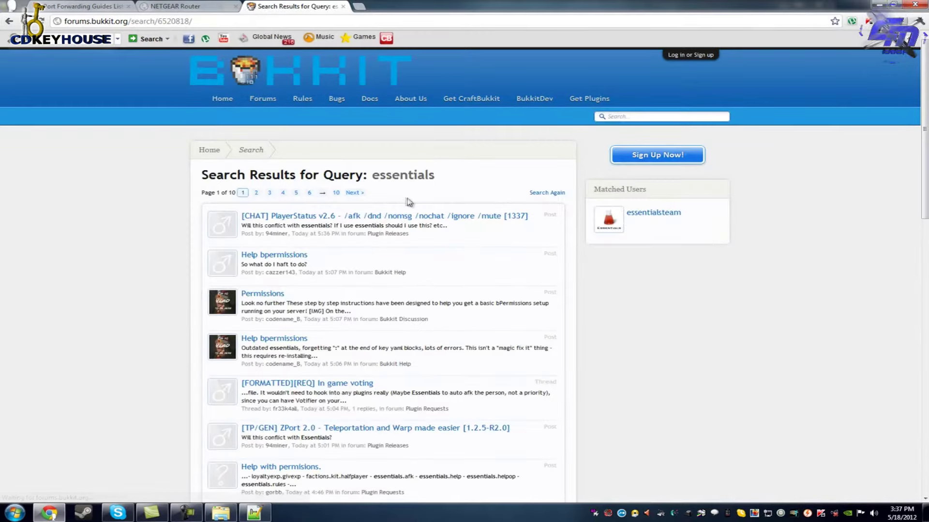
scroll(406, 319, "down", 4)
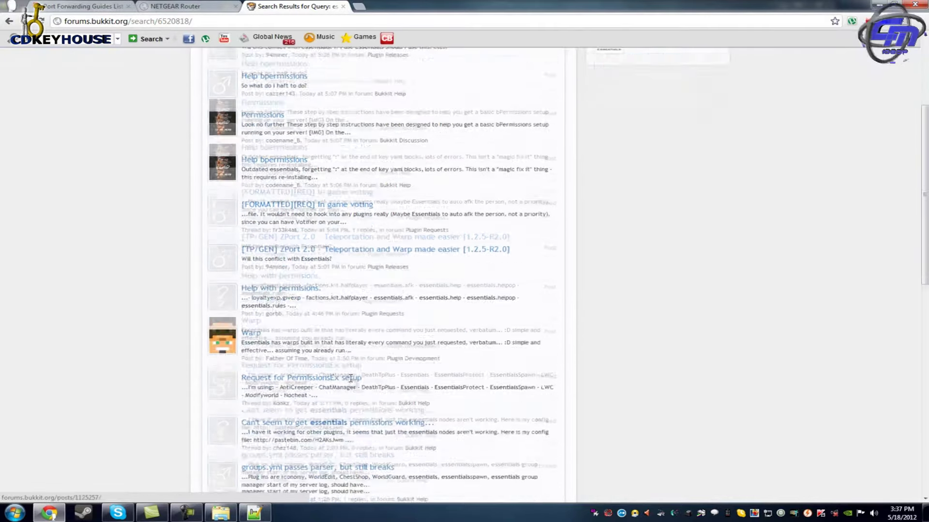
scroll(405, 320, "up", 4)
Google 'essentials bukkit' and open the Essentials BukkitDev plugin result.
left_click(340, 24)
type("essentials ")
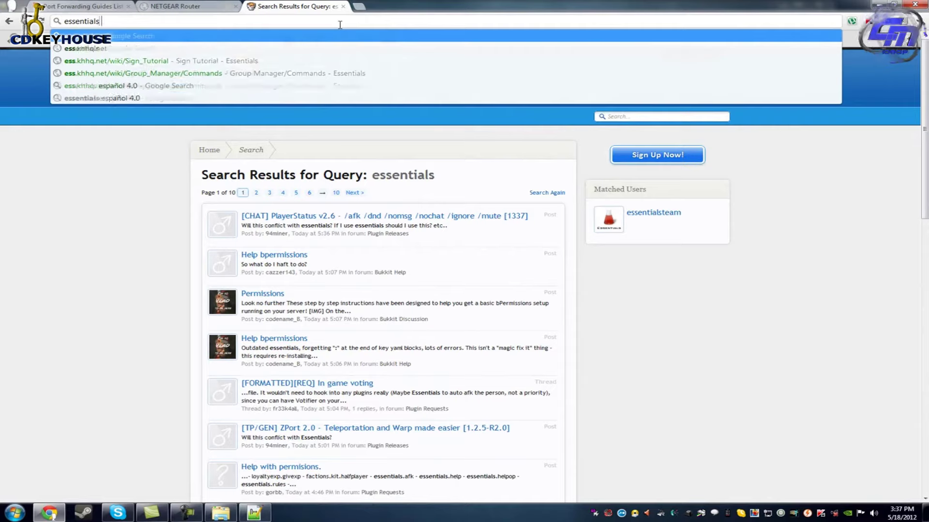
type("bukkit")
key("Return")
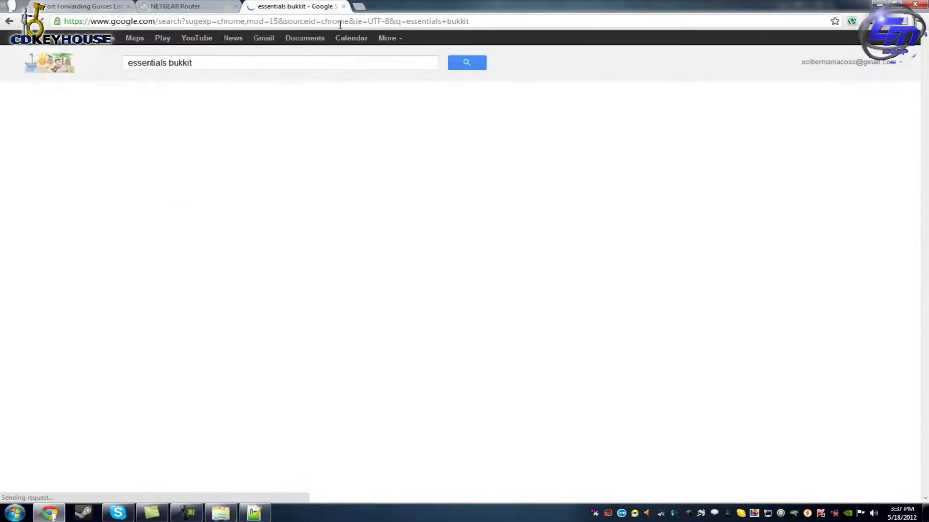
left_click(202, 149)
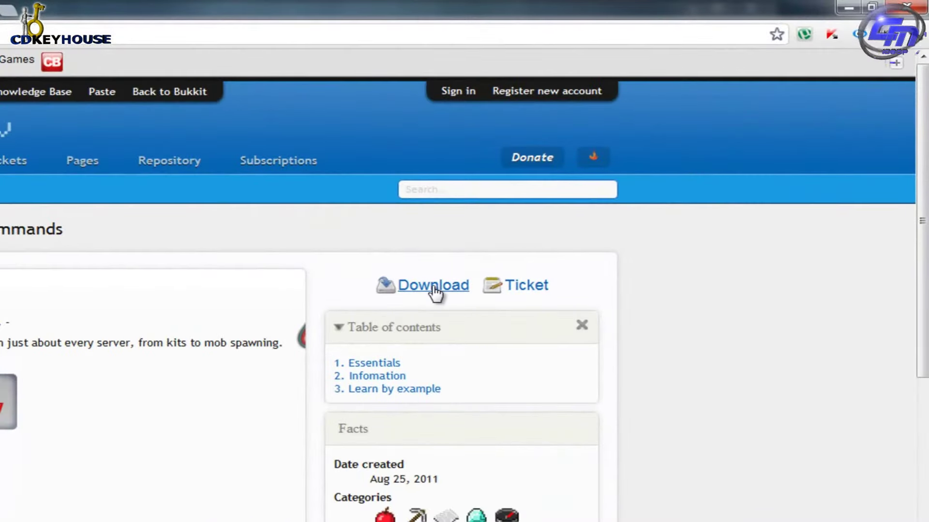
Start downloading Essentials 2.9.1 and choose Local Disk (E:) as the save location.
left_click(433, 286)
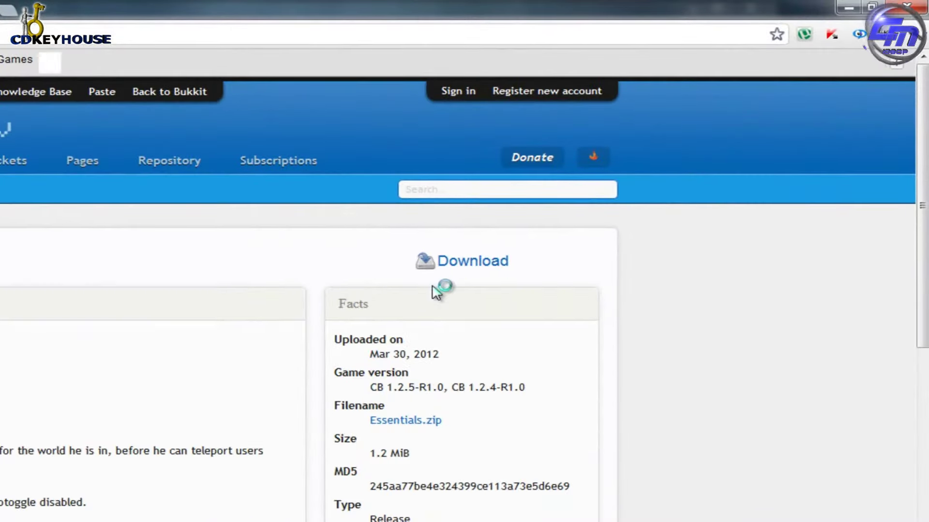
left_click(457, 265)
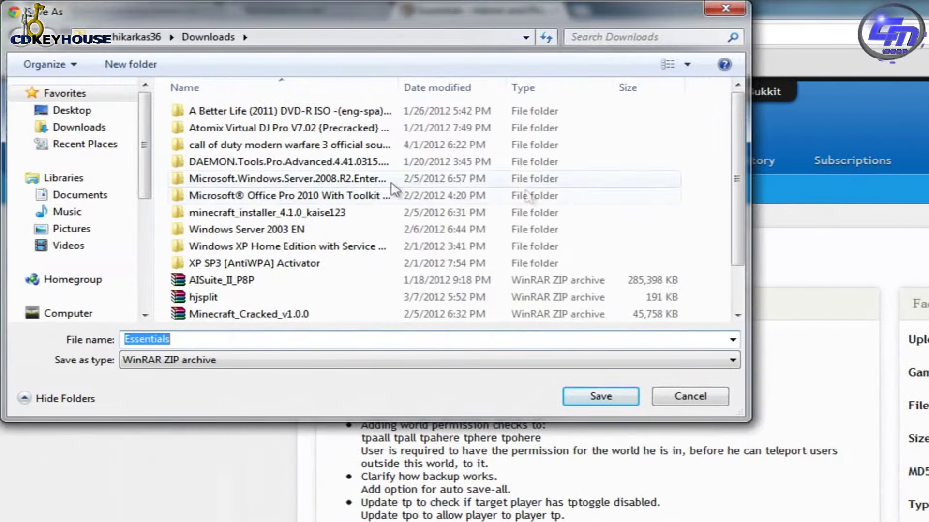
left_click(12, 313)
double_click(305, 170)
scroll(310, 194, "down", 8)
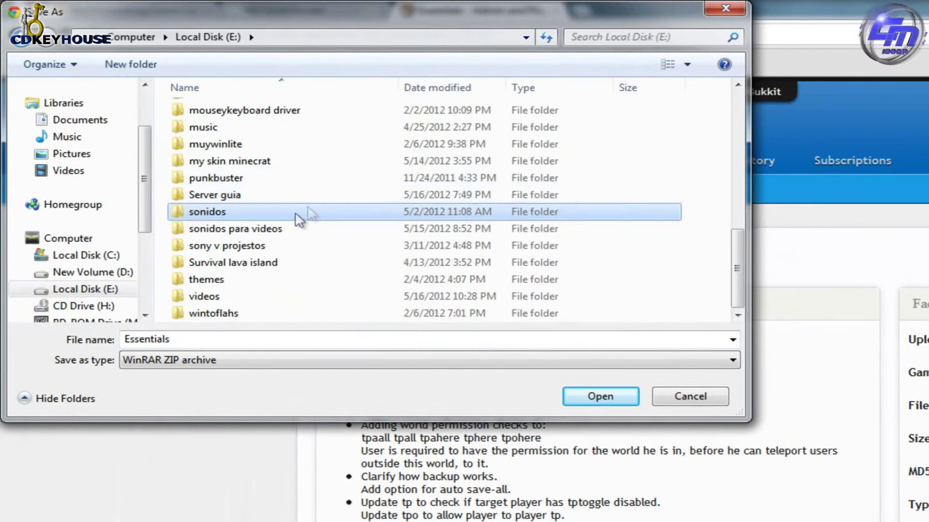
Create a 'server bukkit plugins' folder on E: and save Essentials.zip into it.
left_click(149, 72)
type("server bukkit polugin")
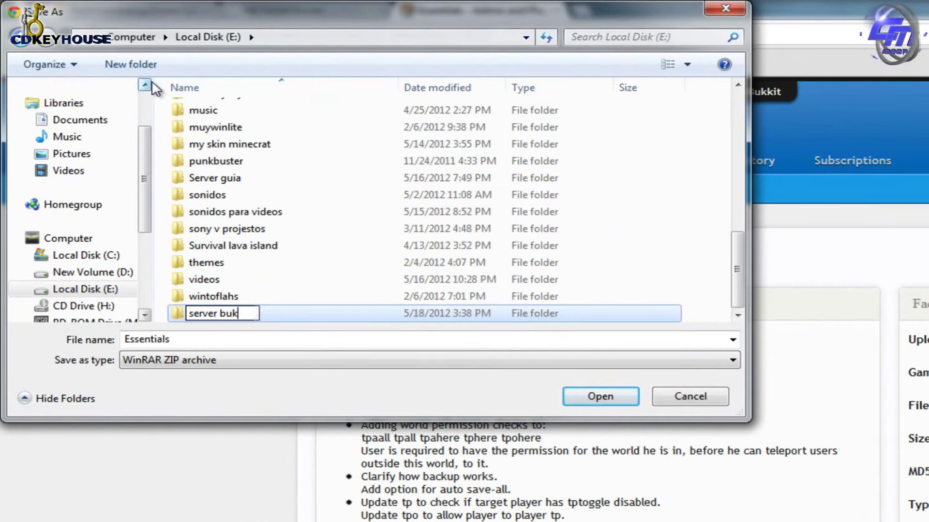
key("BackSpace")
key("BackSpace")
key("BackSpace")
key("BackSpace")
key("BackSpace")
key("BackSpace")
type("polui")
key("BackSpace")
key("BackSpace")
key("BackSpace")
key("BackSpace")
key("BackSpace")
type("lugins")
key("Return")
key("Tab")
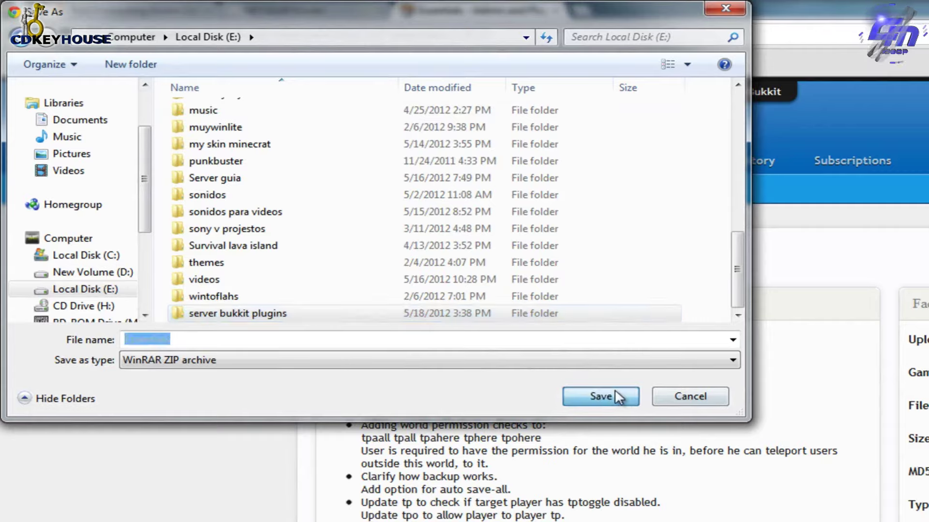
left_click(619, 397)
left_click(619, 398)
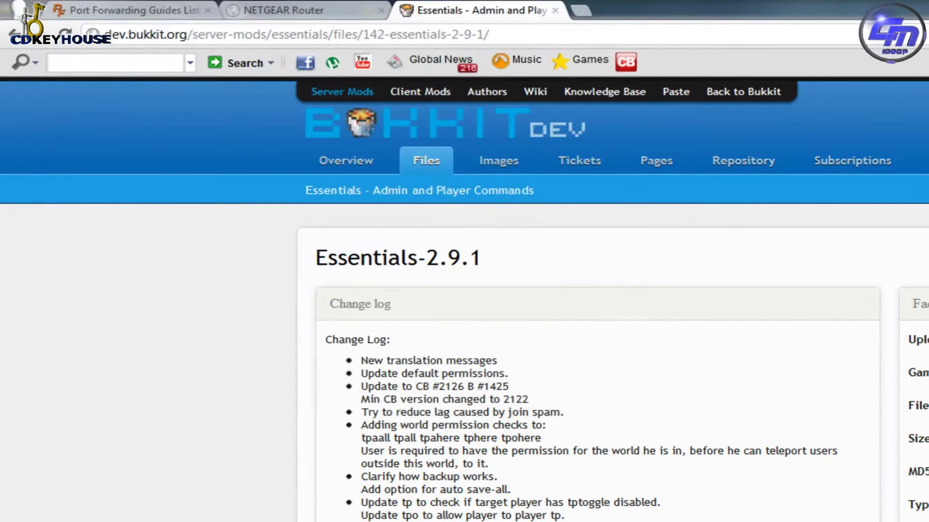
scroll(849, 326, "down", 5)
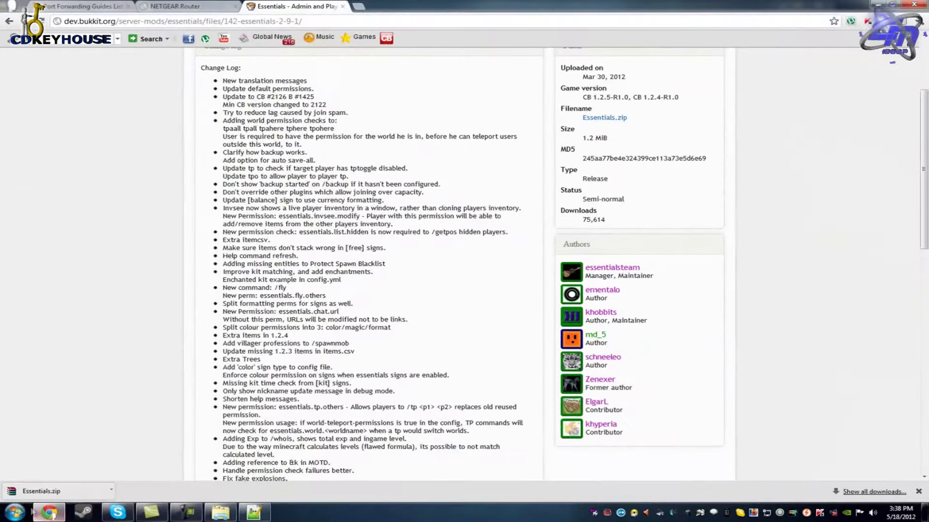
left_click(15, 512)
Extract Essentials.zip in place inside E:\server bukkit plugins.
left_click(166, 325)
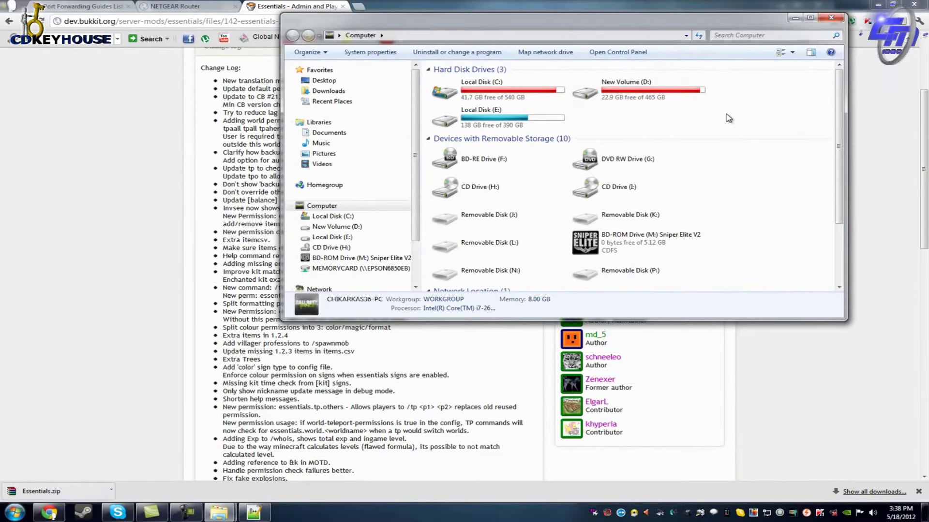
left_click(624, 89)
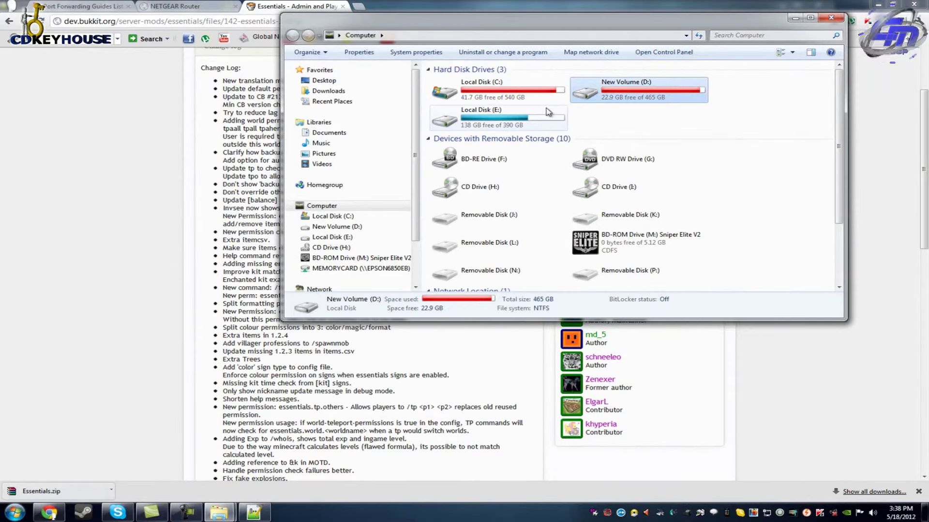
double_click(548, 112)
key("s")
key("s")
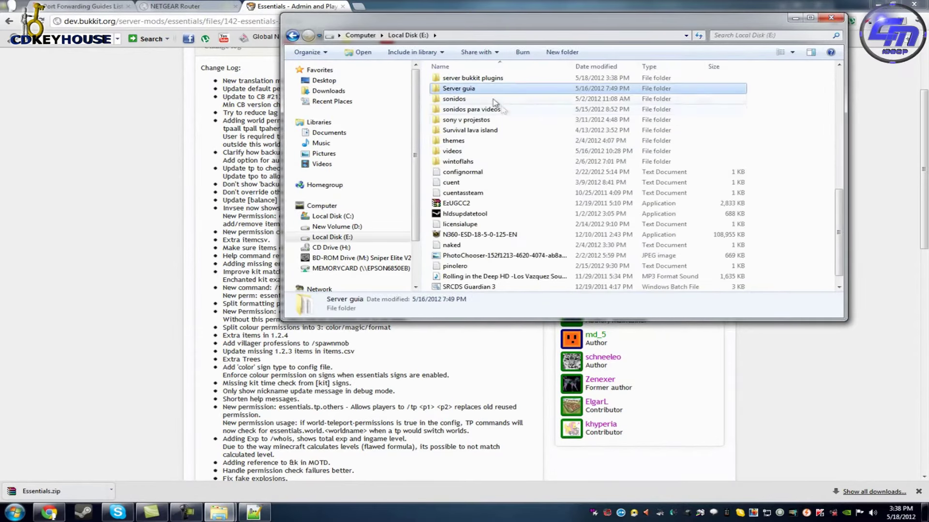
double_click(469, 78)
right_click(470, 82)
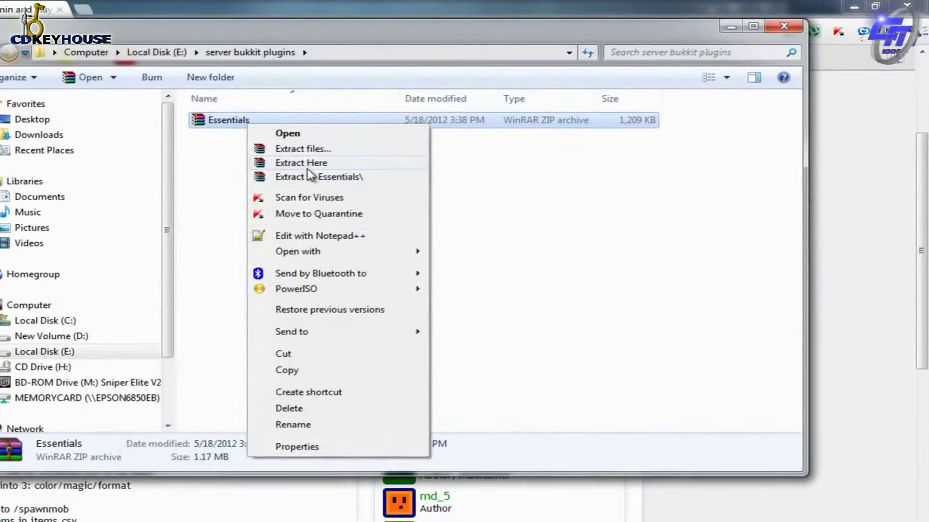
left_click(308, 169)
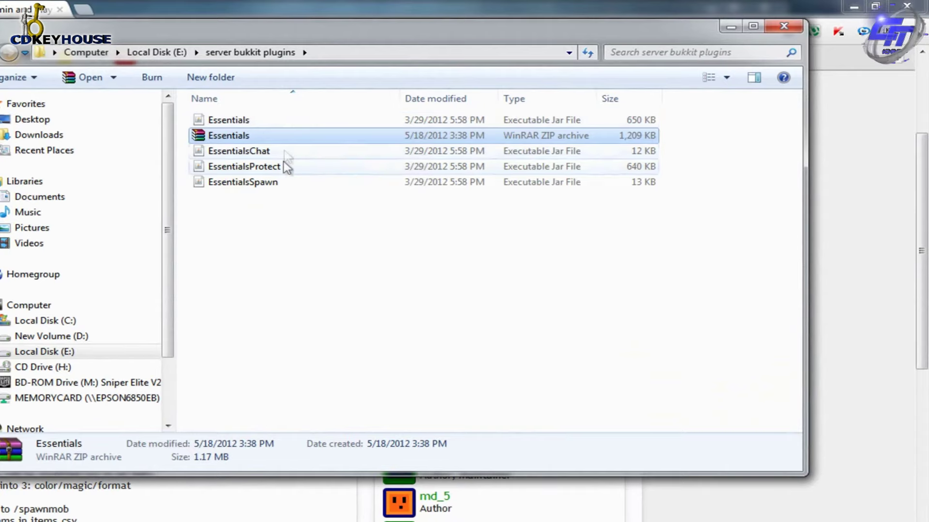
Copy Essentials, EssentialsChat, EssentialsProtect and EssentialsSpawn jars into Server guia\plugins.
left_click(265, 121)
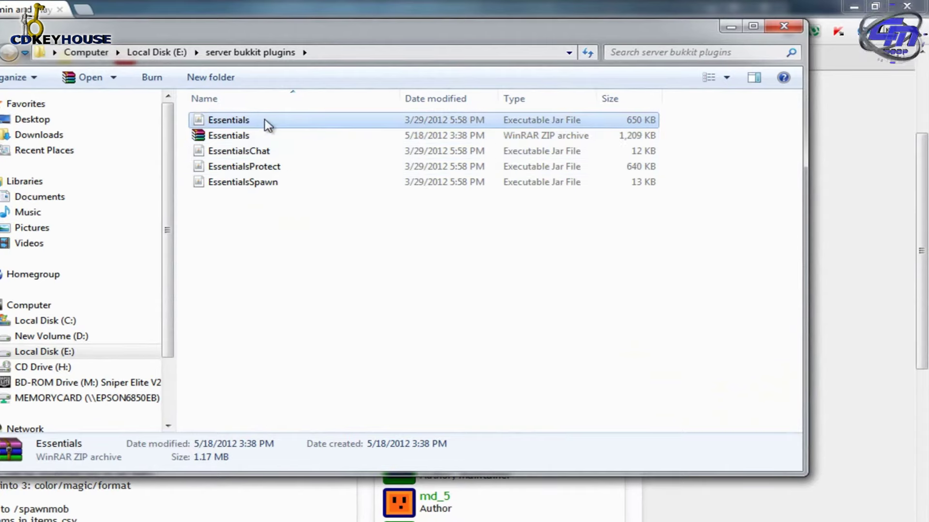
left_click(266, 153, "ctrl")
left_click(265, 166, "ctrl")
left_click(261, 184, "ctrl")
right_click(327, 156)
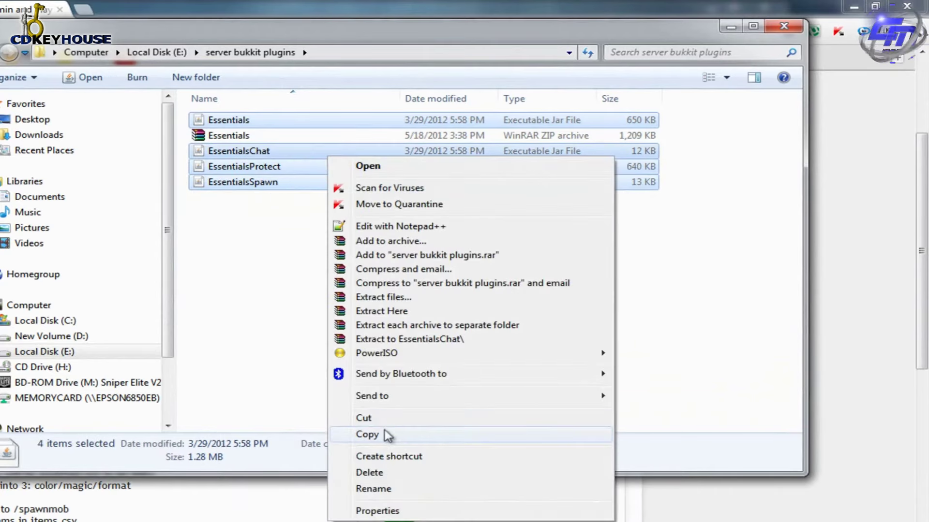
left_click(387, 435)
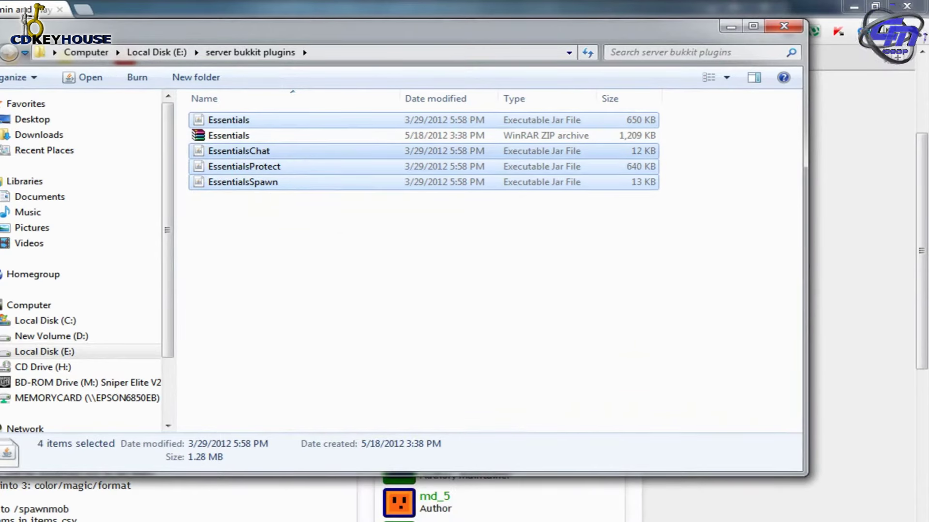
key("alt+Tab")
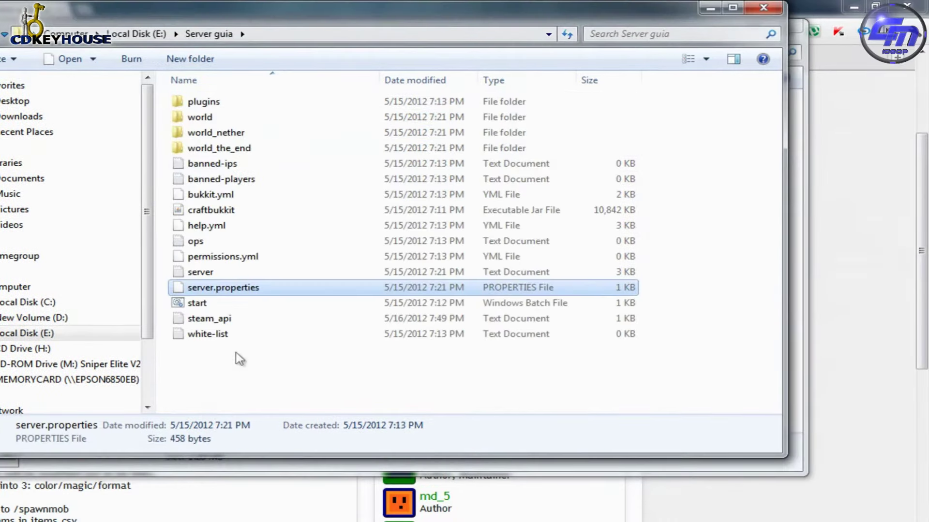
double_click(219, 105)
right_click(278, 270)
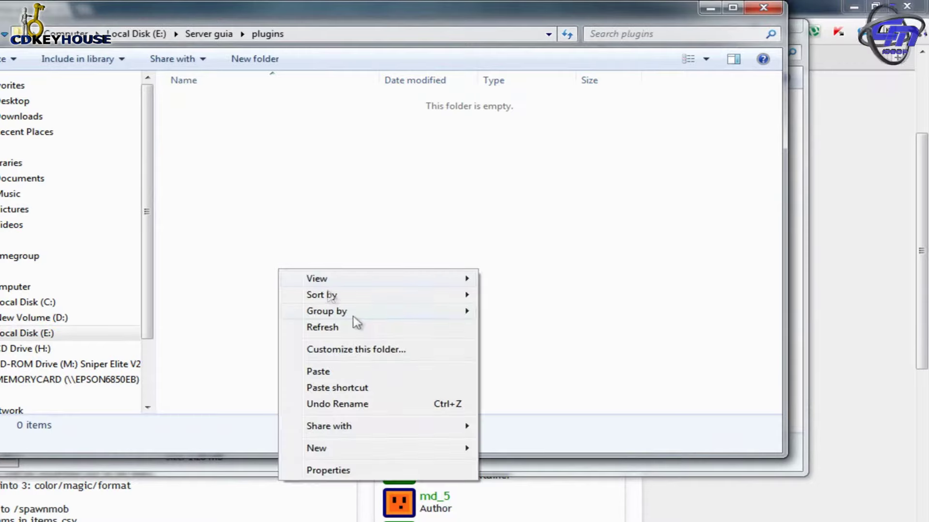
left_click(338, 373)
key("alt+Tab")
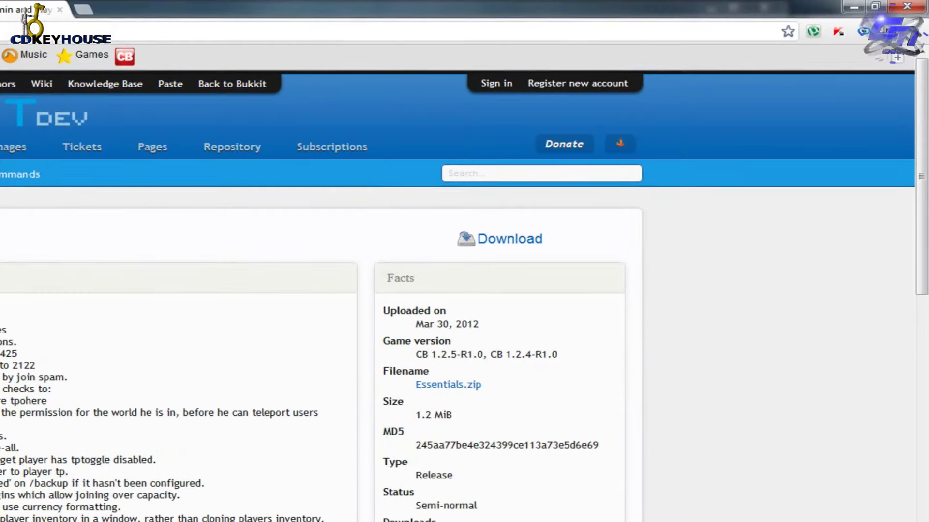
Start the Group Manager download and move the save location up to server bukkit plugins.
scroll(37, 230, "down", 15)
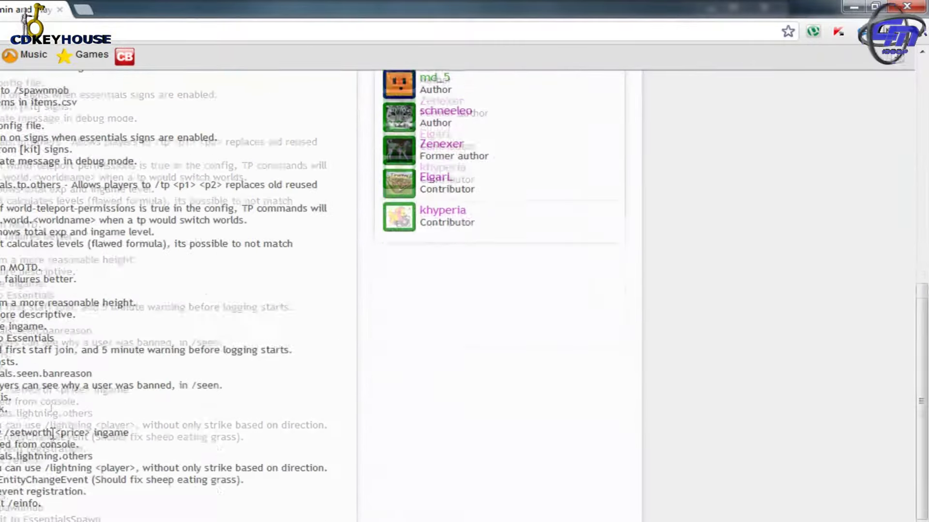
scroll(36, 230, "up", 15)
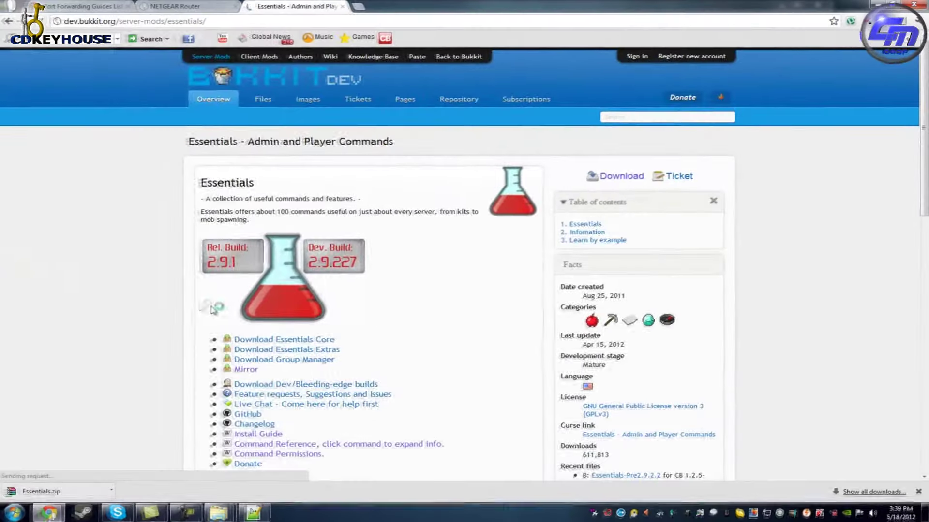
scroll(310, 352, "down", 3)
left_click(292, 221)
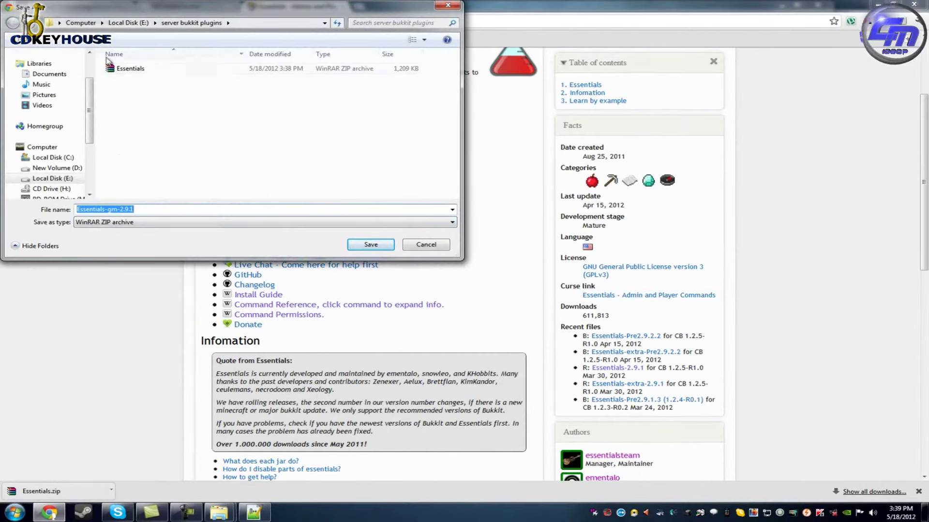
left_click(191, 23)
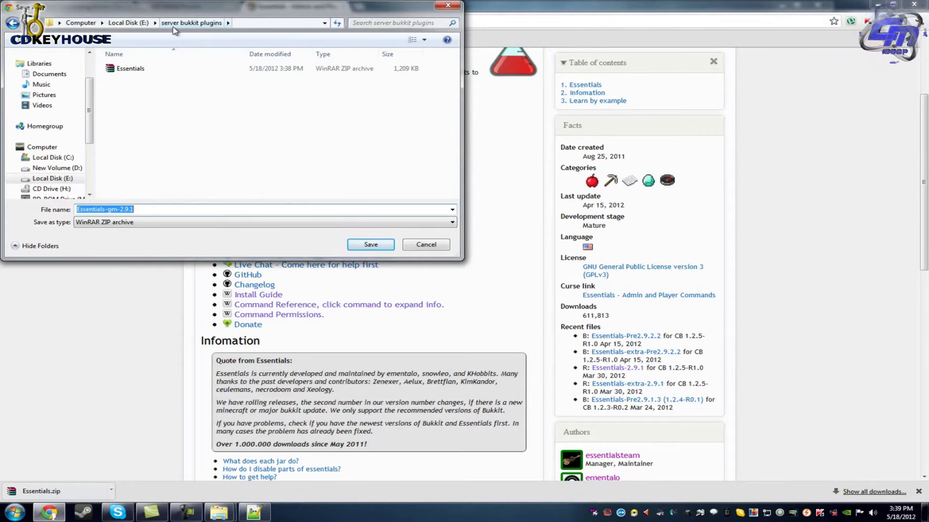
Create an 'essentials group' folder and save Essentials-gm-2.9.1.zip into it.
left_click(73, 39)
key("BackSpace")
type("essent")
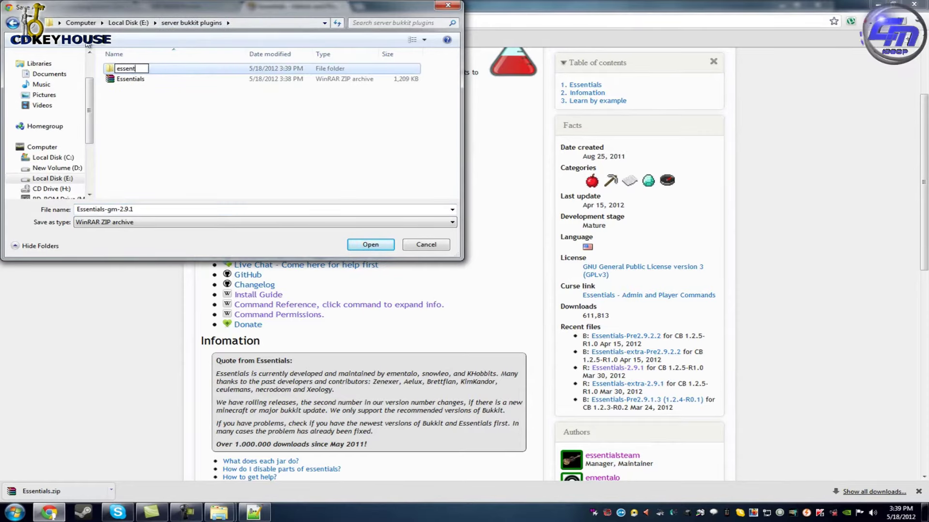
type("ials gru")
key("BackSpace")
type("po")
type("up")
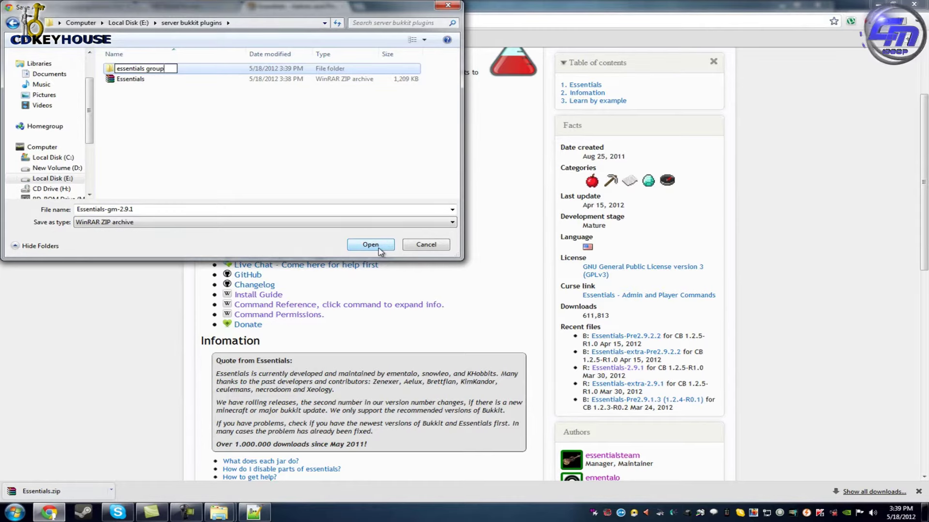
key("Return")
left_click(380, 250)
left_click(377, 249)
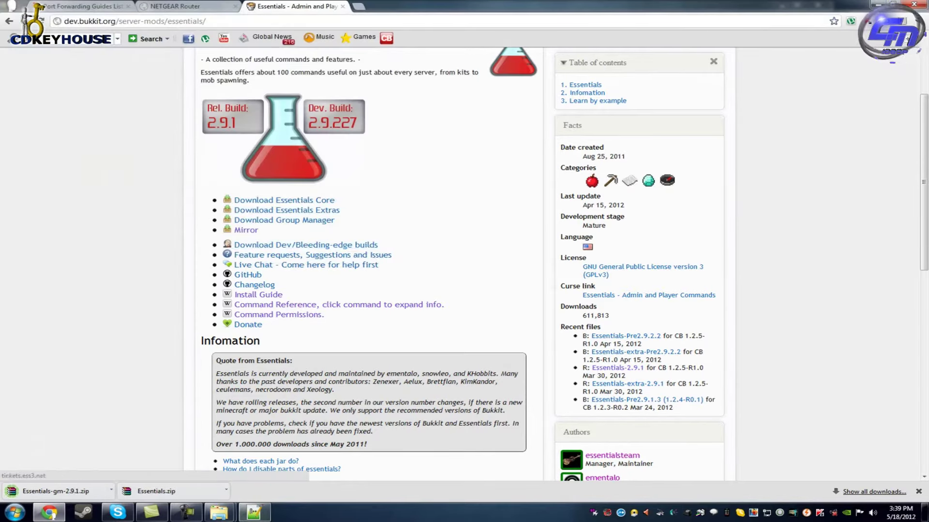
Extract Essentials-gm-2.9.1.zip in place inside the essentials group folder.
mouse_move(219, 511)
left_click(271, 462)
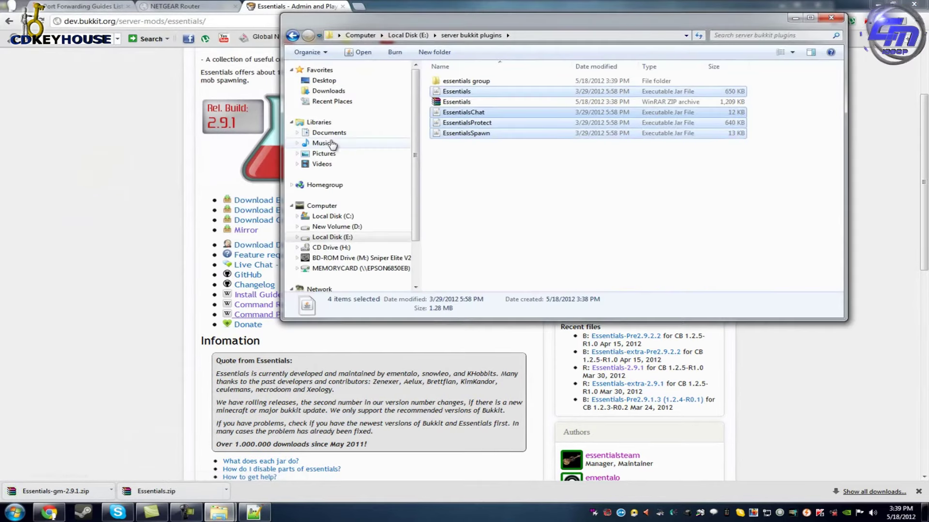
double_click(479, 80)
left_click(467, 83)
right_click(466, 84)
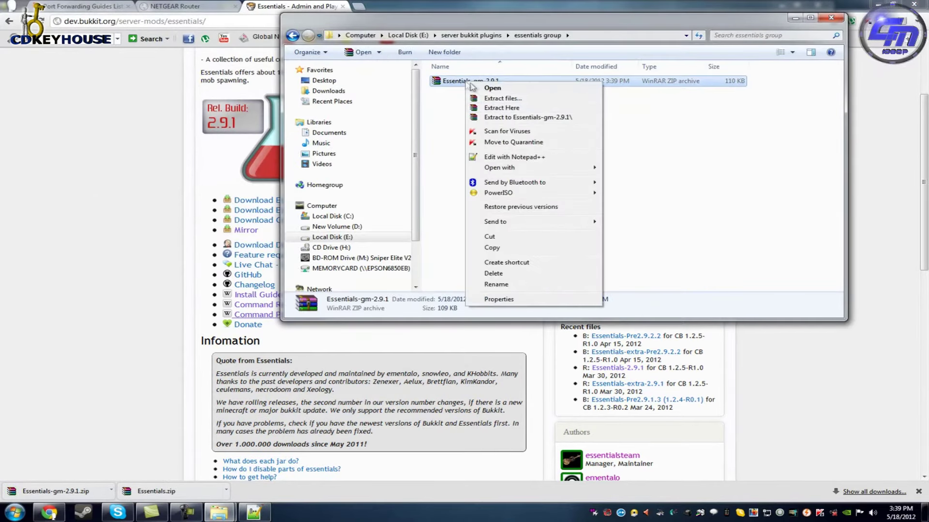
left_click(502, 109)
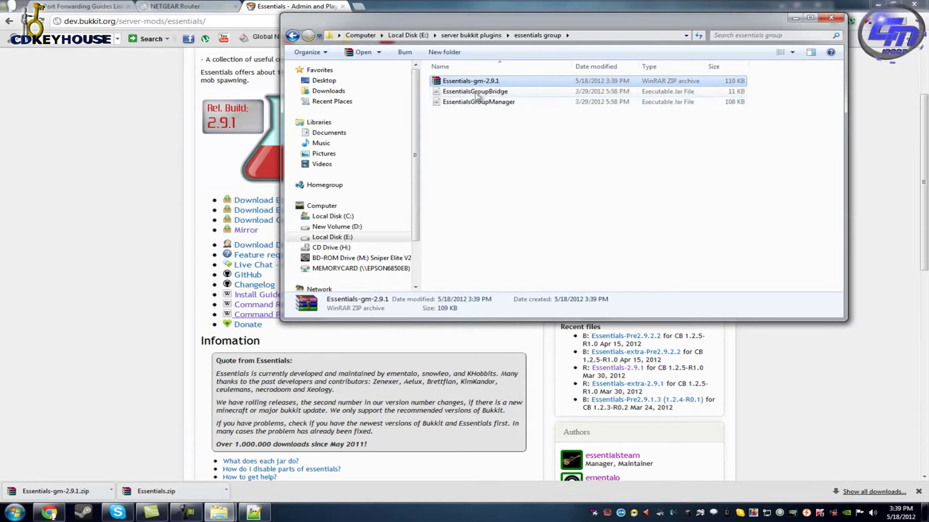
Copy EssentialsGroupBridge and EssentialsGroupManager jars into the server's plugins folder.
mouse_move(502, 83)
left_mouse_down()
mouse_move(580, 119)
mouse_move(518, 121)
mouse_move(508, 99)
left_mouse_up()
right_click(531, 99)
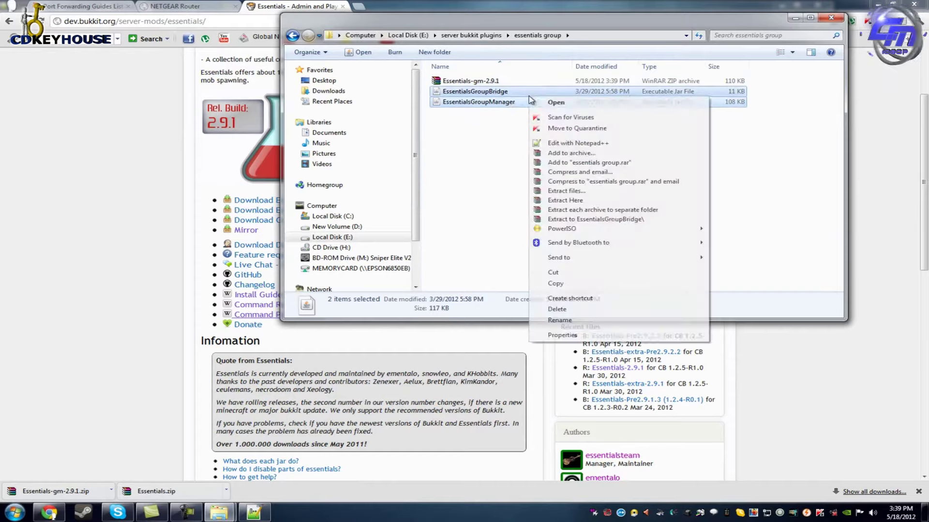
left_click(557, 283)
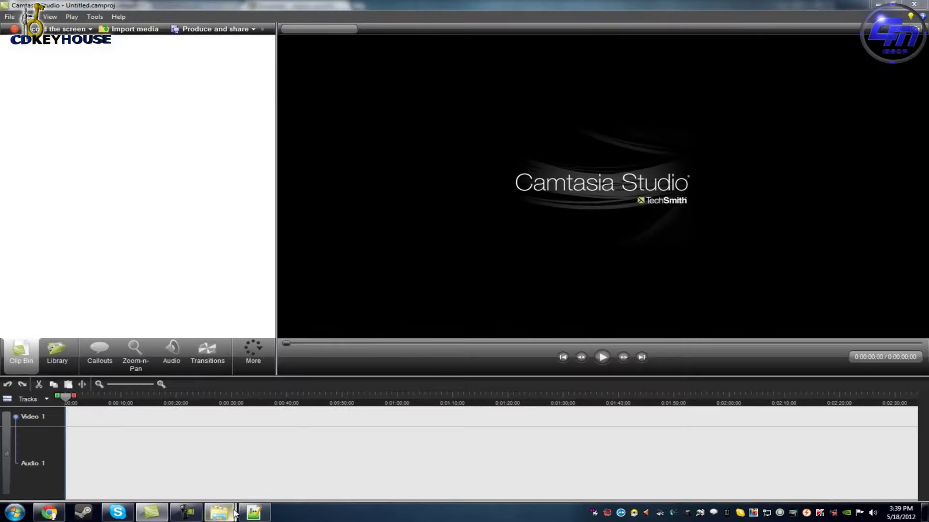
mouse_move(235, 513)
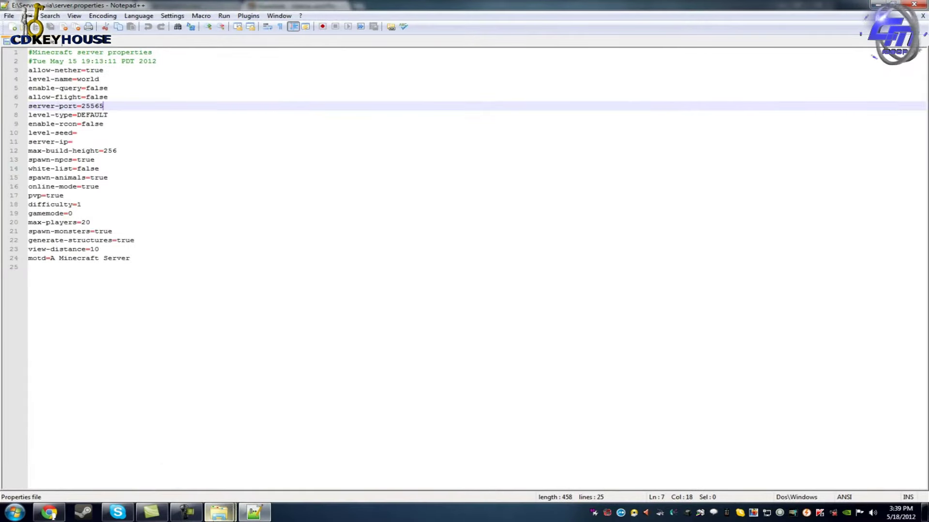
left_click(255, 462)
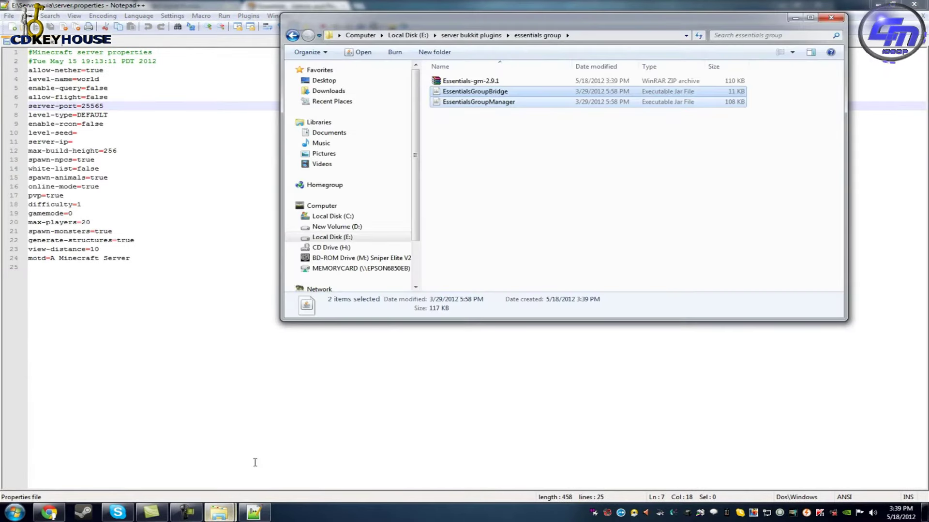
mouse_move(220, 513)
left_click(155, 463)
left_click(486, 230)
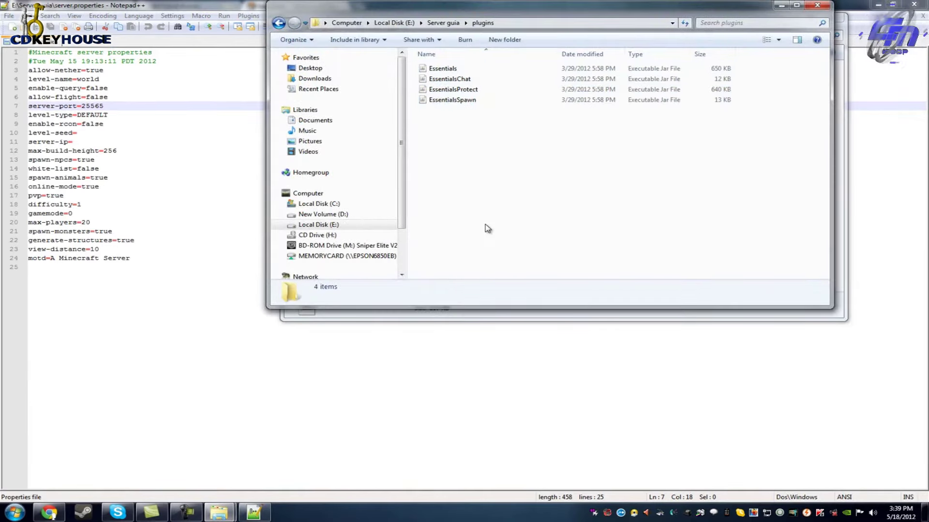
key("ctrl+v")
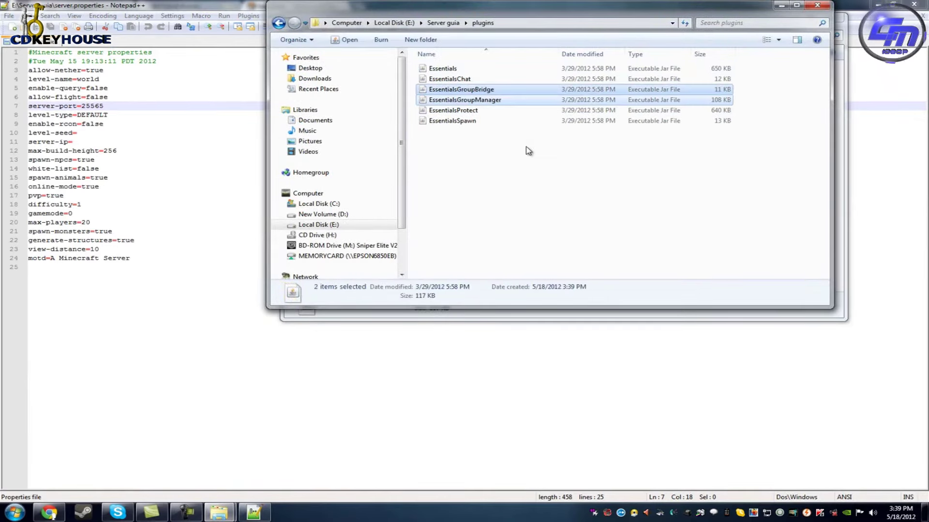
left_click(49, 513)
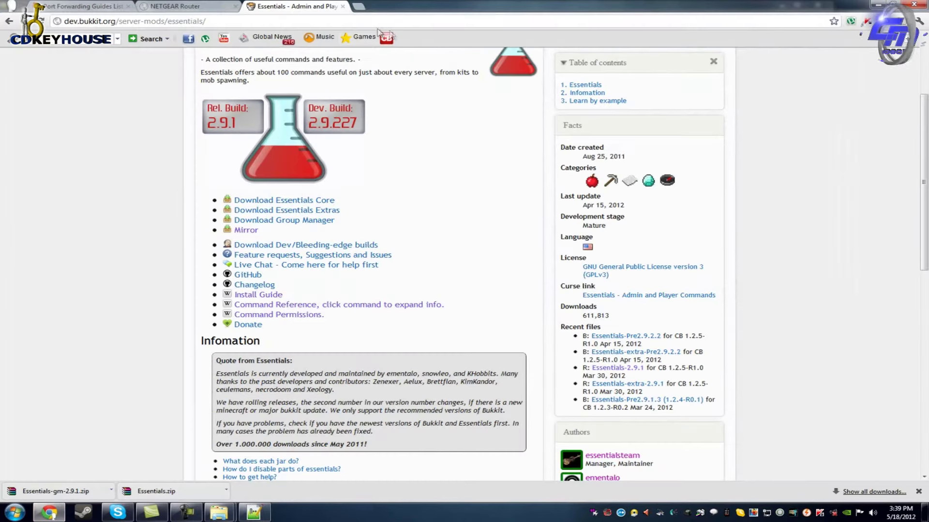
Replace the address bar contents with a web search for residence.
left_click(328, 21)
scroll(464, 127, "up", 3)
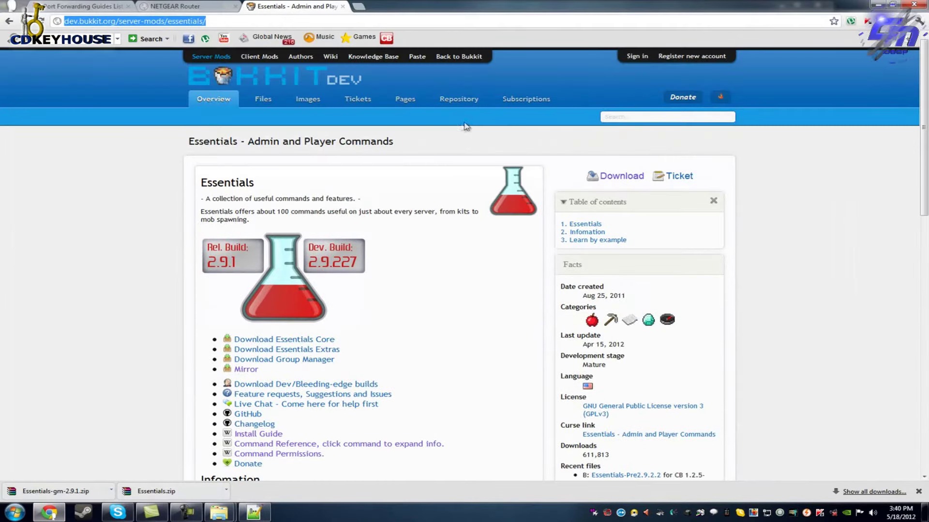
left_click(627, 116)
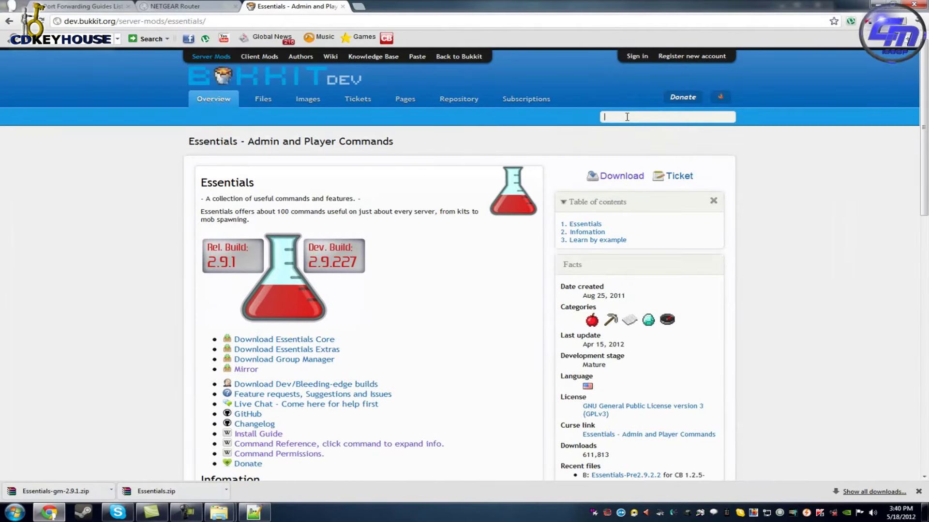
left_click(278, 23)
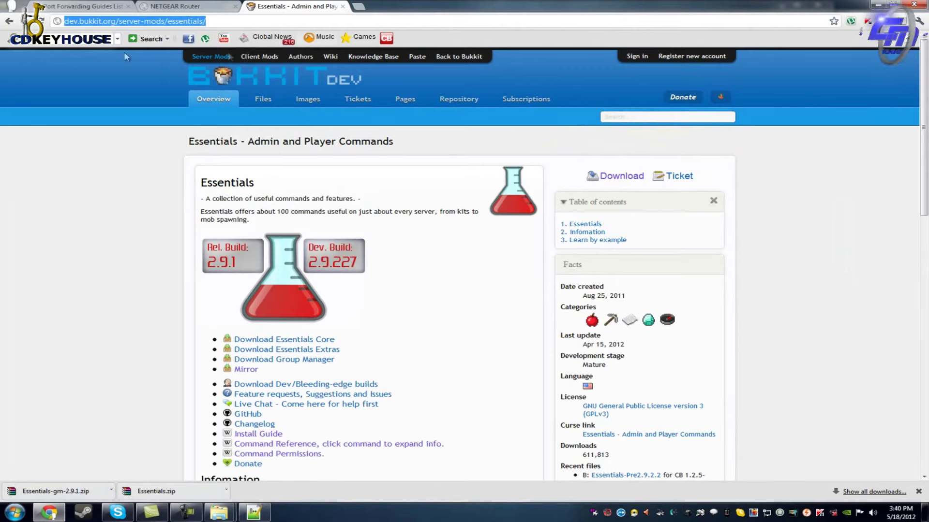
left_click(238, 25)
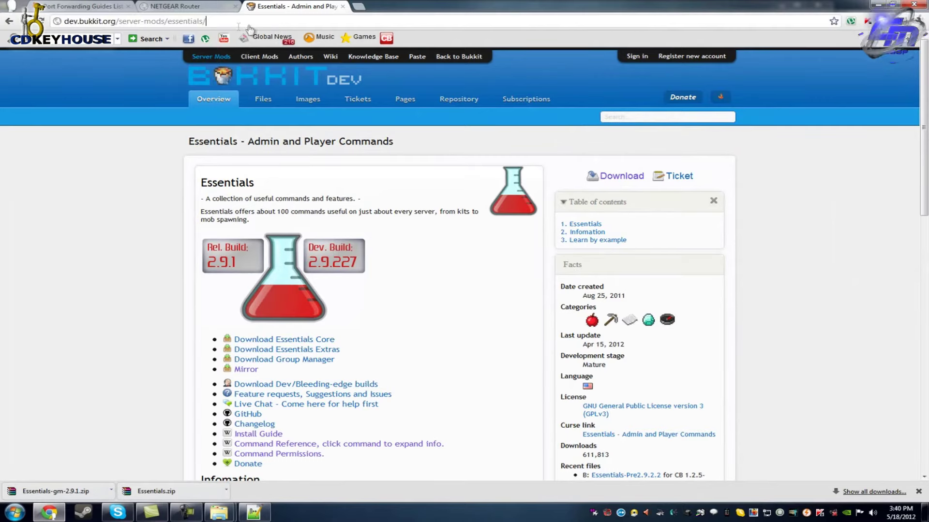
left_click_drag(278, 17, 88, 21)
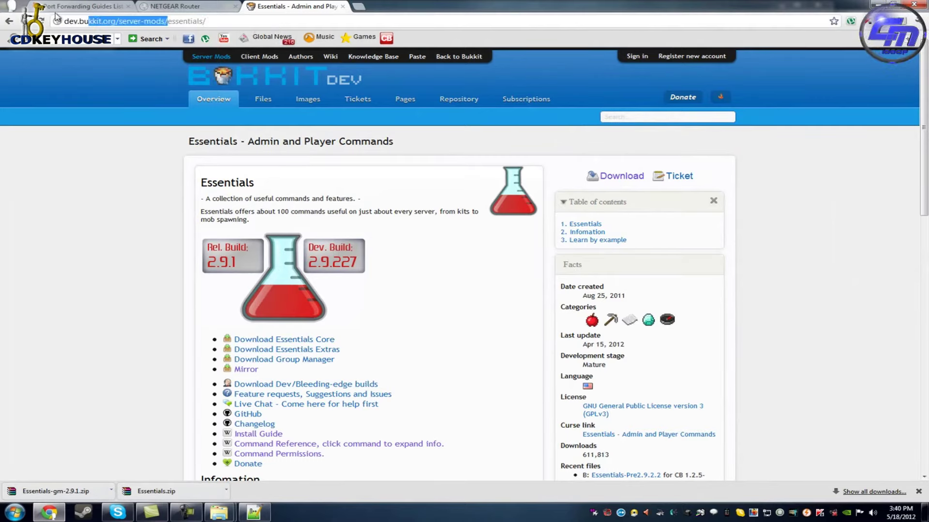
key("BackSpace")
key("BackSpace")
key("BackSpace")
key("BackSpace")
key("BackSpace")
key("BackSpace")
key("BackSpace")
key("BackSpace")
key("BackSpace")
key("BackSpace")
key("BackSpace")
key("BackSpace")
key("BackSpace")
key("BackSpace")
key("BackSpace")
key("BackSpace")
key("BackSpace")
type("residence")
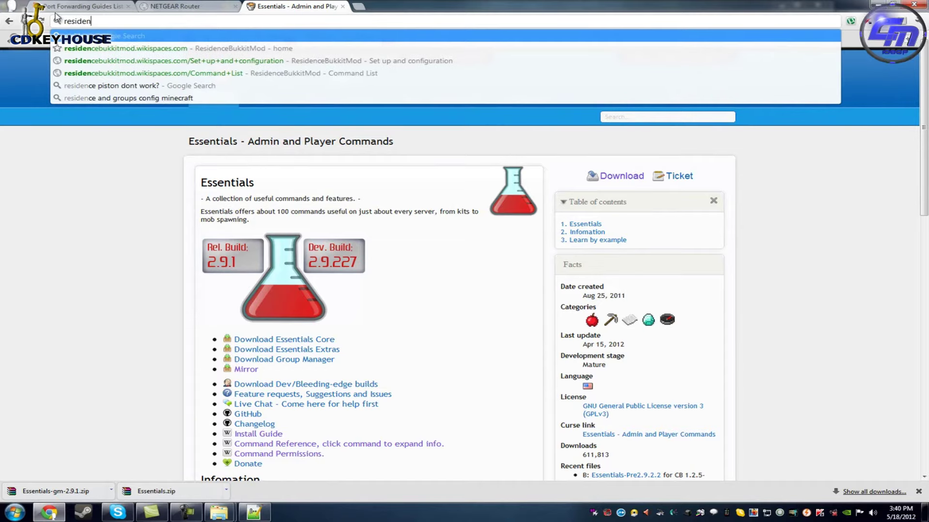
key("Return")
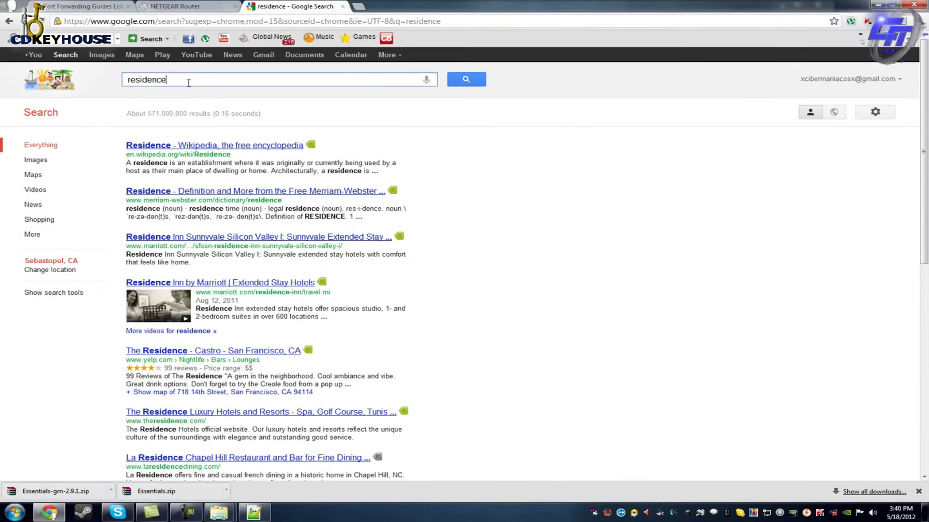
Refine the search to 'residence bukkit' and open the ResidenceBukkitMod home result.
left_click(187, 80)
type("bukkit")
key("Return")
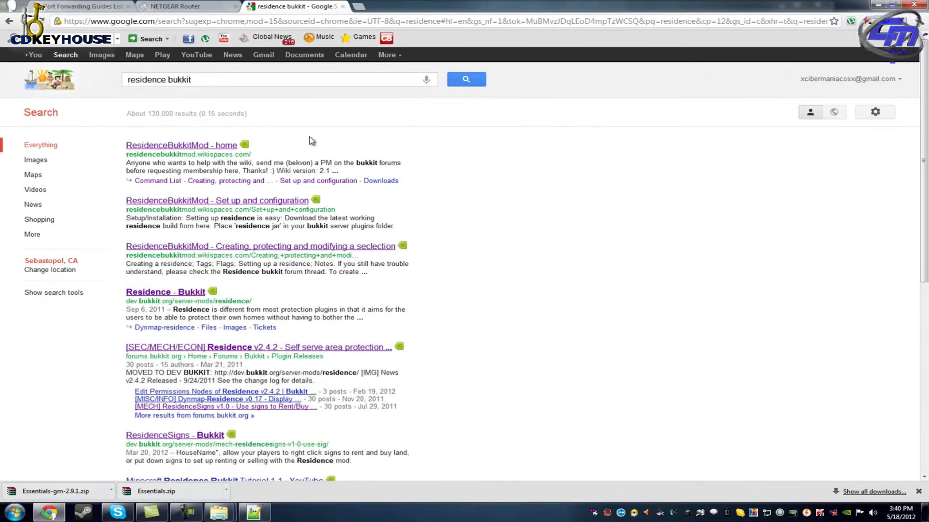
left_click(199, 149)
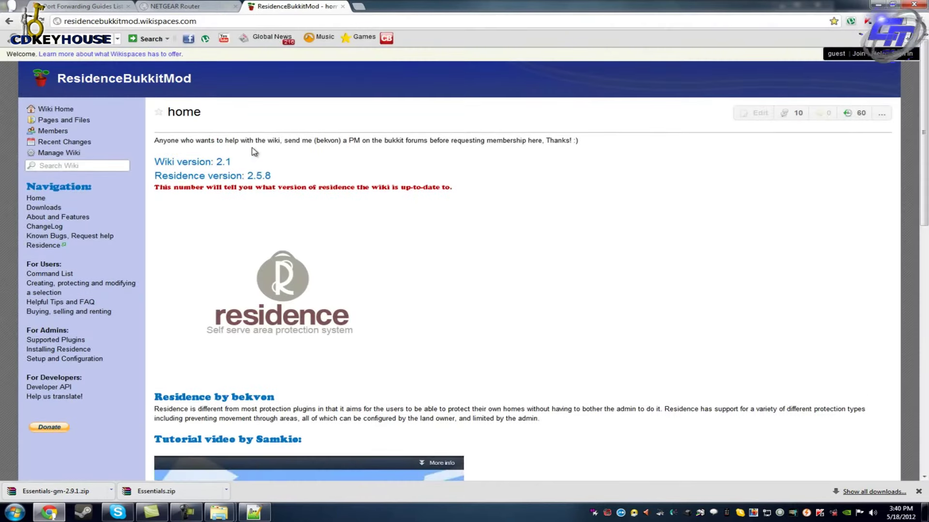
Go to the wiki's Downloads page and start downloading the latest recommended Residence build.
scroll(290, 150, "down", 5)
scroll(271, 201, "up", 3)
scroll(271, 203, "up", 3)
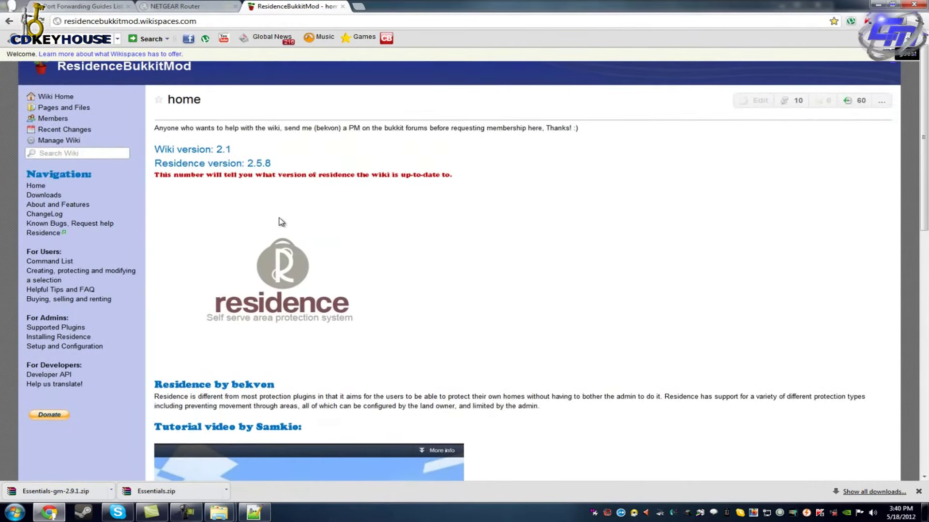
scroll(255, 211, "up", 1)
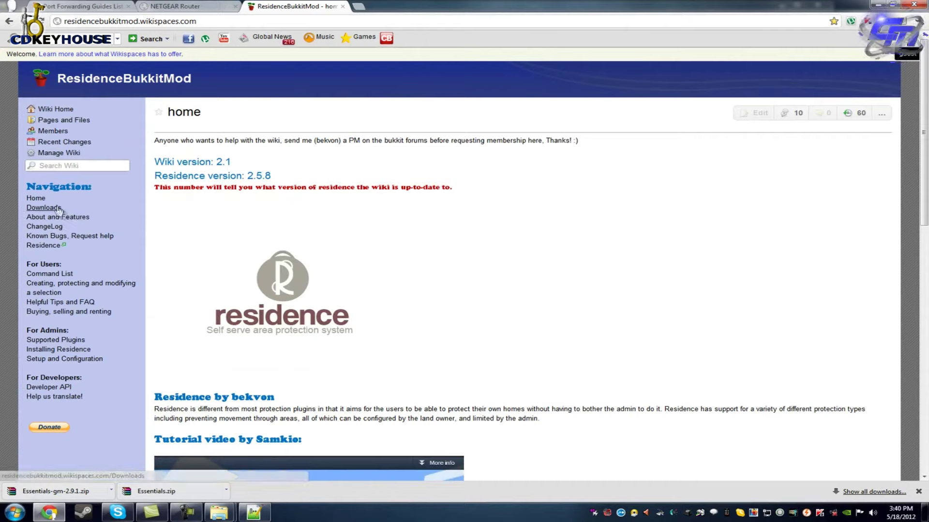
left_click(58, 209)
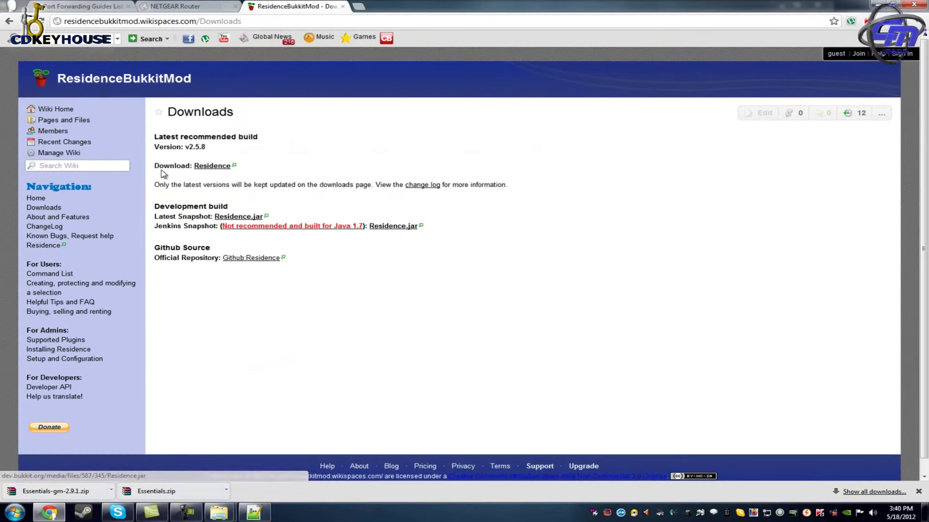
left_click(218, 168)
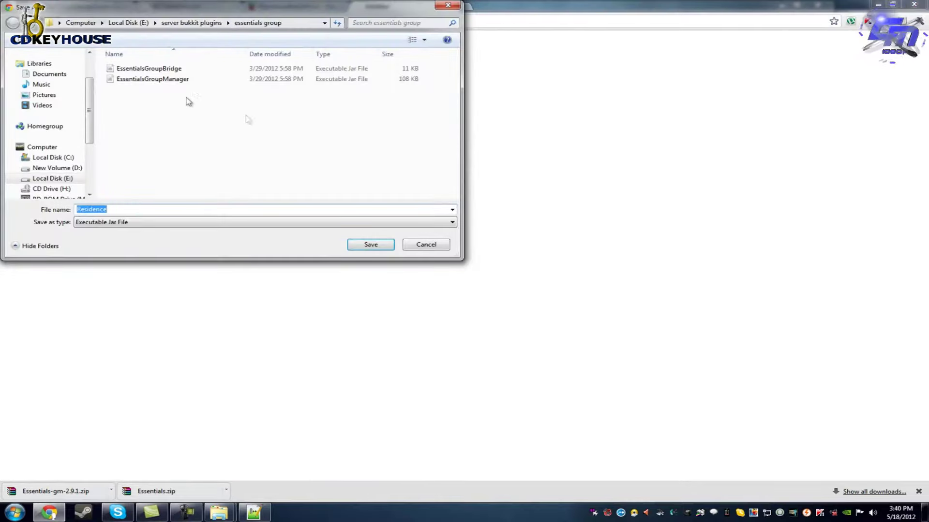
Create a residence folder in server bukkit plugins and save Residence.jar there.
left_click(191, 23)
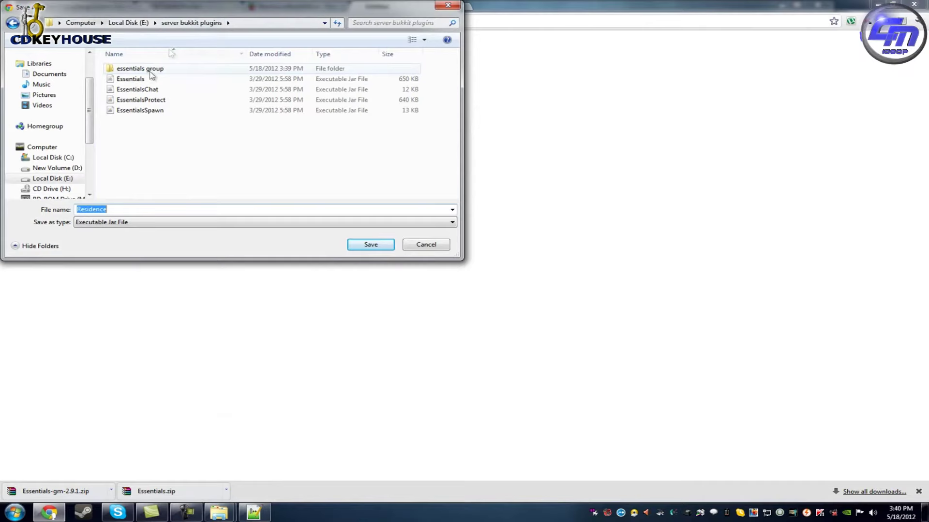
left_click(80, 39)
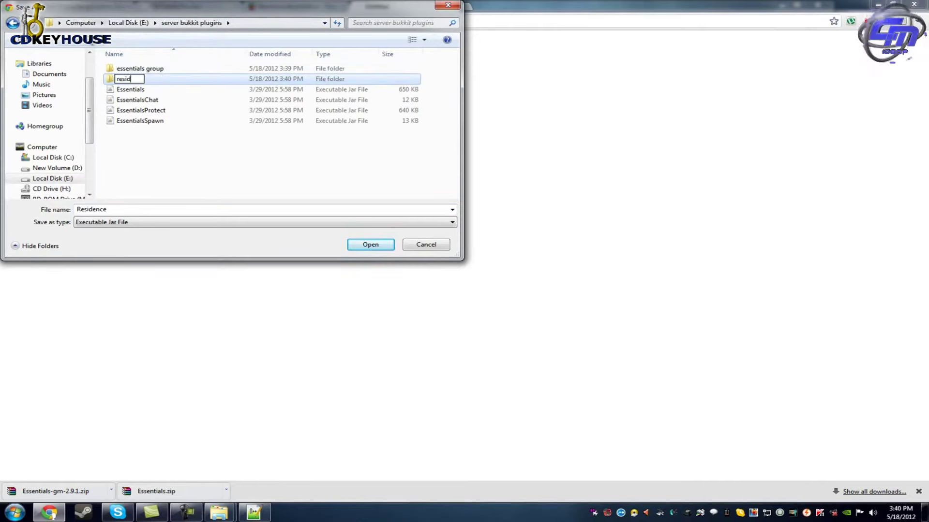
left_click(371, 246)
left_click(372, 246)
left_click(371, 246)
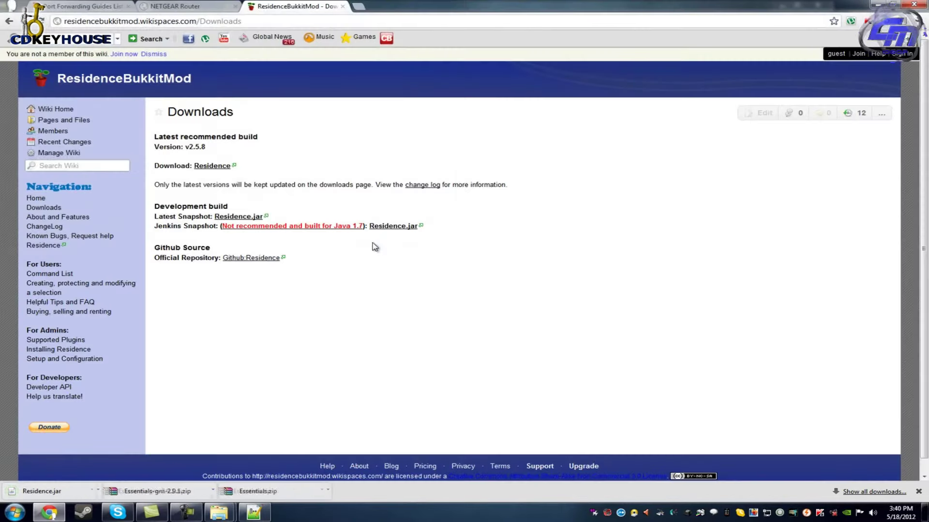
left_click(287, 24)
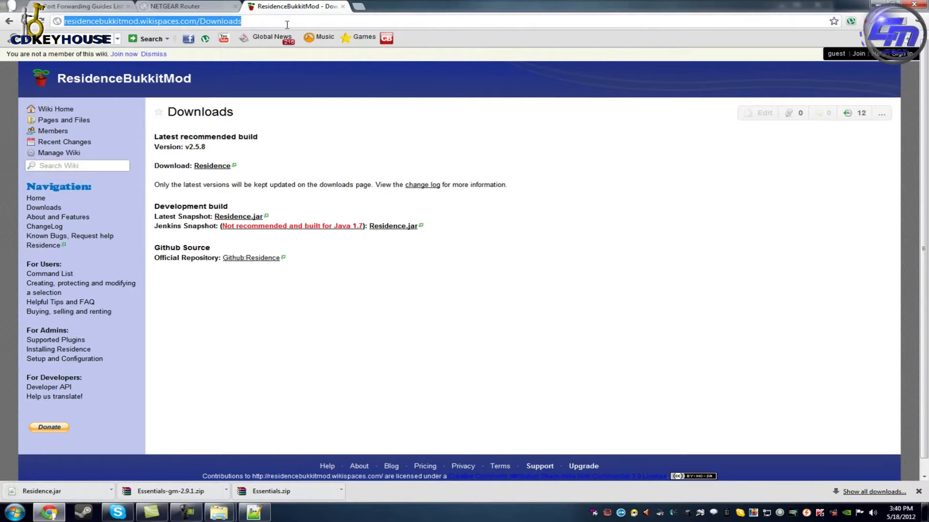
Google iconomy and open the iConomy BukkitDev page.
type("icono")
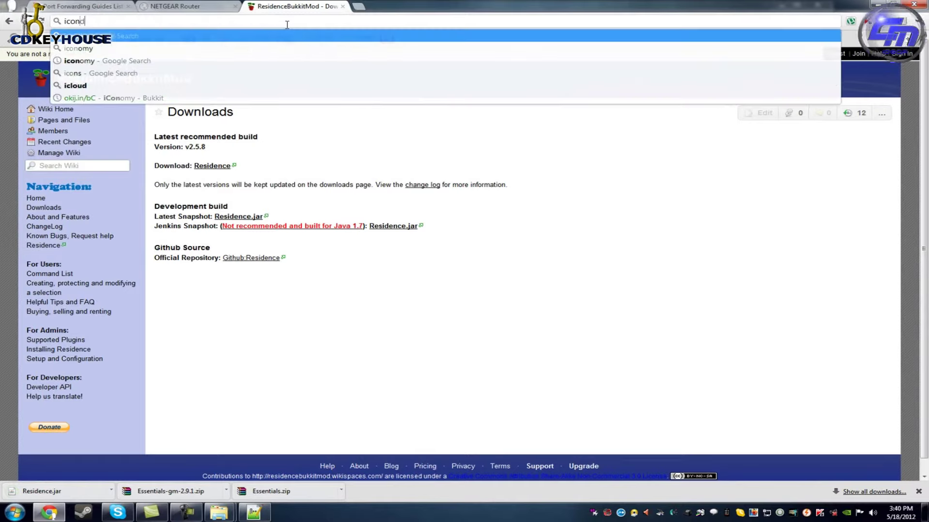
key("BackSpace")
key("BackSpace")
type("nomy")
key("Return")
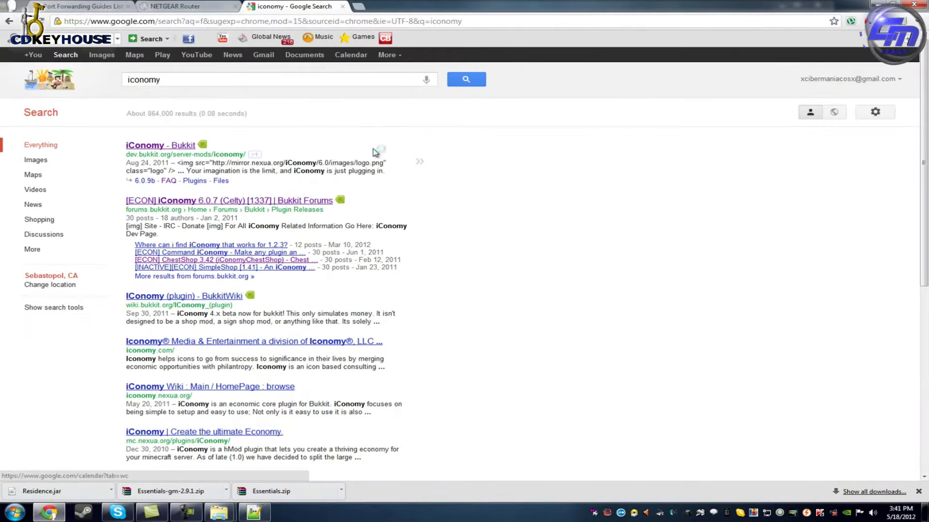
left_click(178, 146)
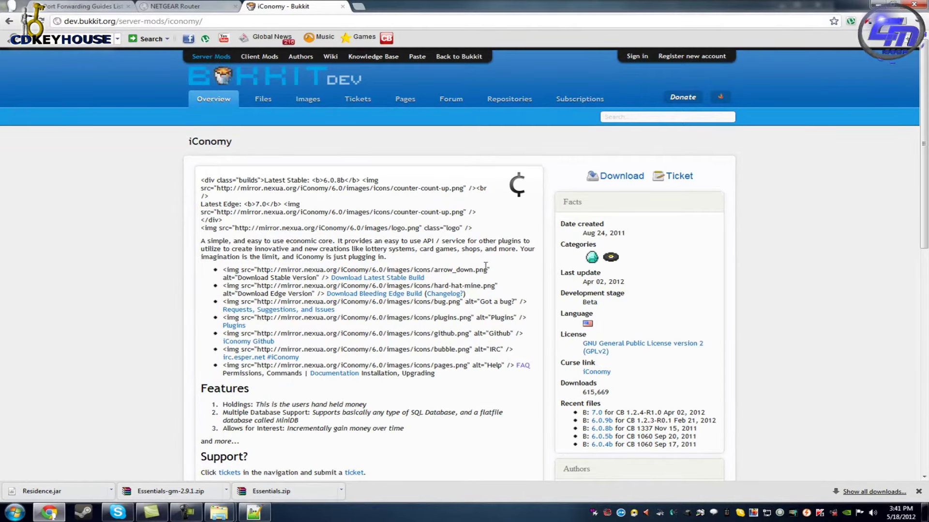
scroll(529, 291, "down", 3)
scroll(528, 290, "up", 3)
Download iConomy 7.0 into a new iconomy folder inside server bukkit plugins.
left_click(615, 176)
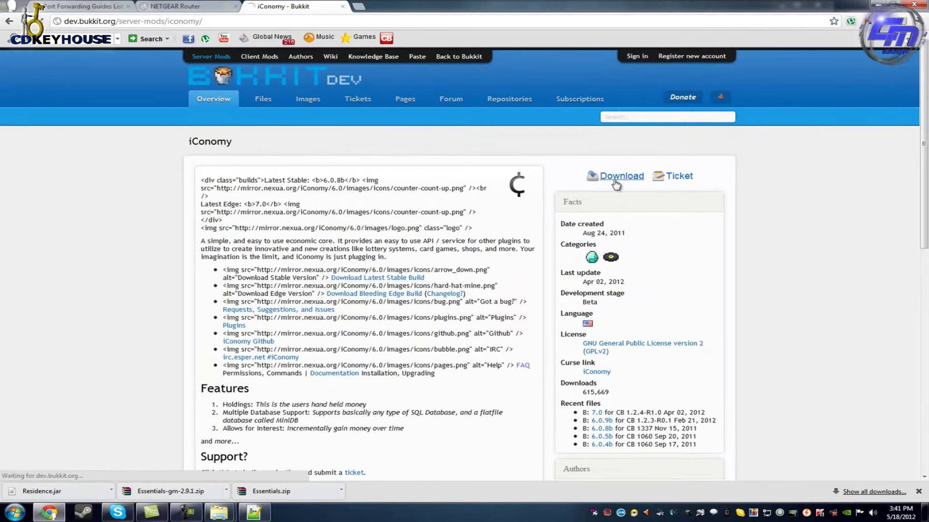
left_click(639, 162)
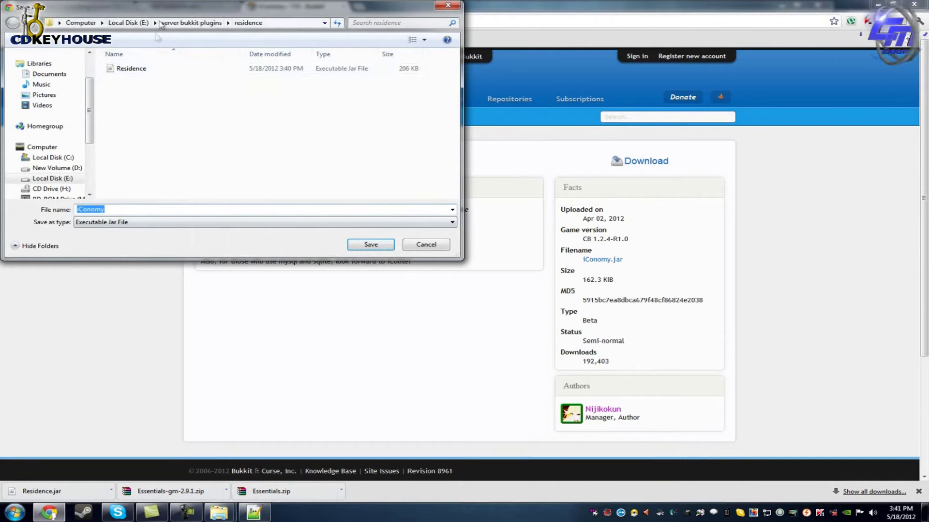
left_click(190, 24)
left_click(85, 43)
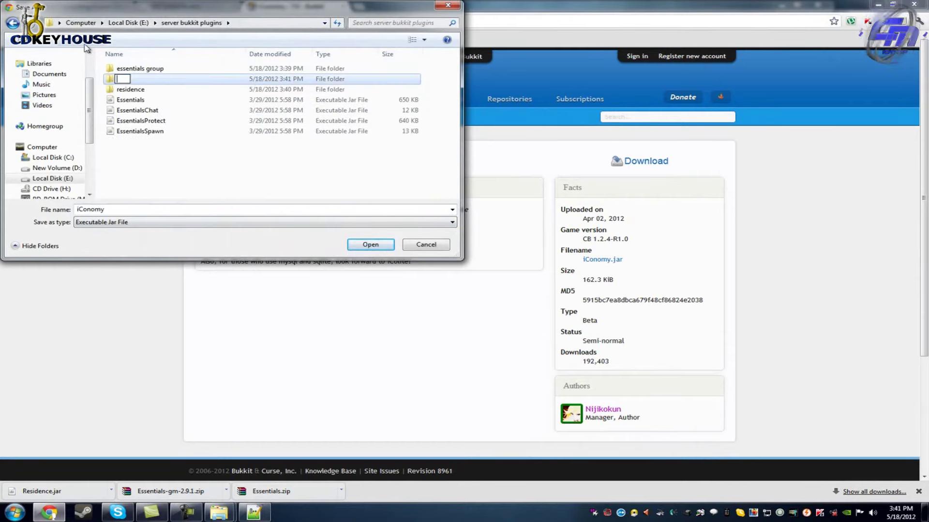
key("Return")
left_click(371, 245)
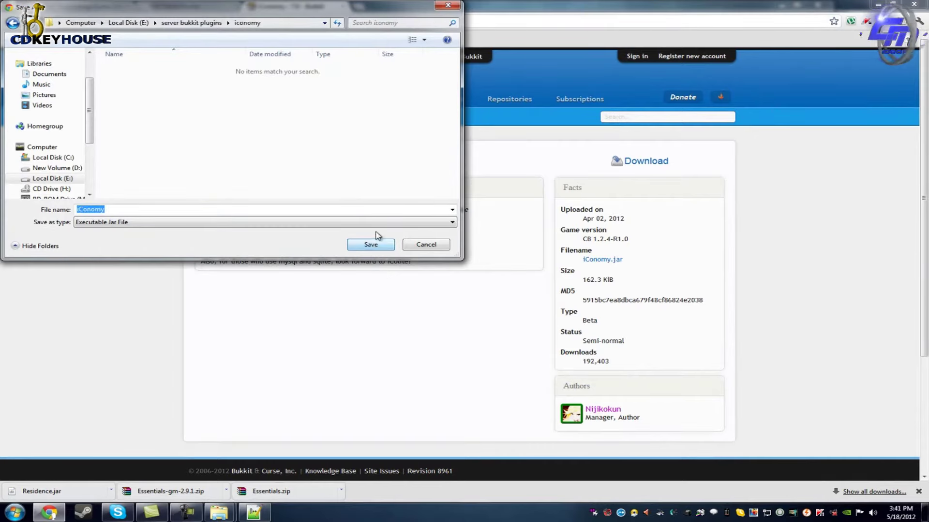
left_click(370, 245)
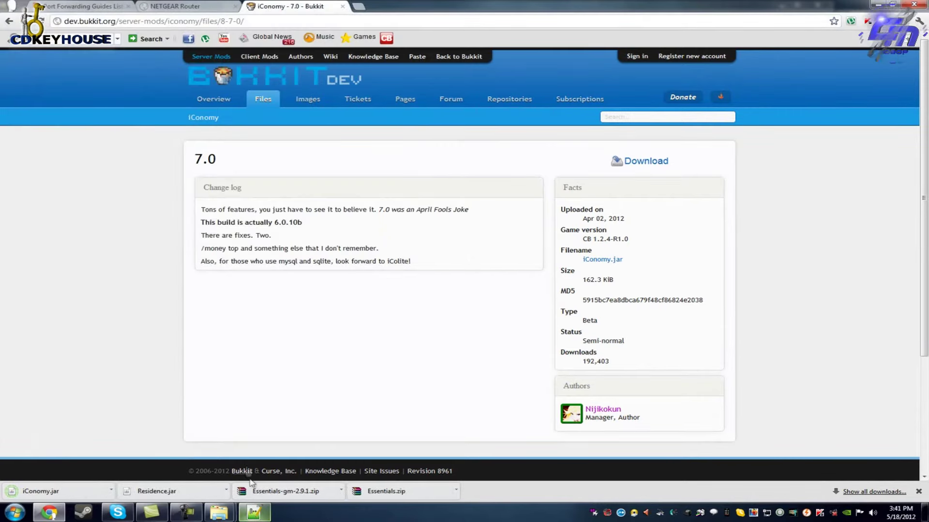
Copy iConomy.jar from its iconomy folder into the Server guia plugins folder.
mouse_move(219, 513)
left_click(162, 456)
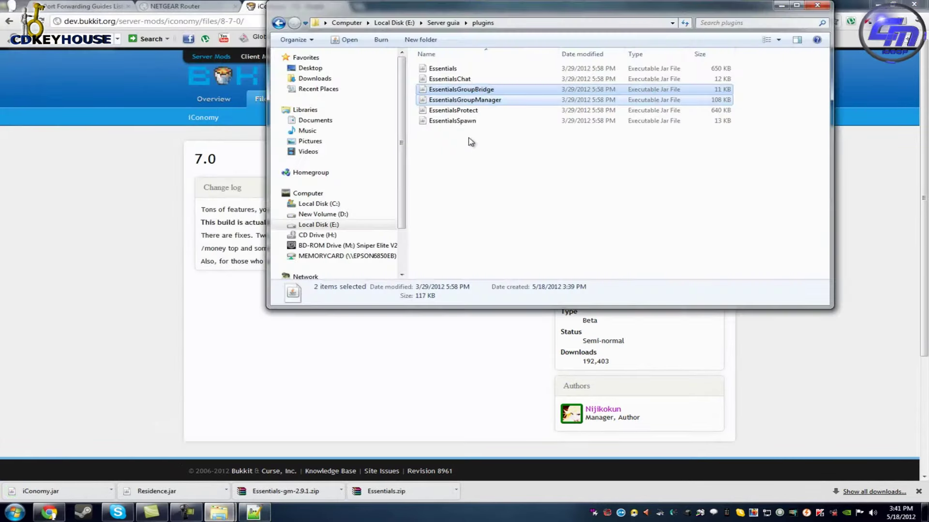
left_click(443, 22)
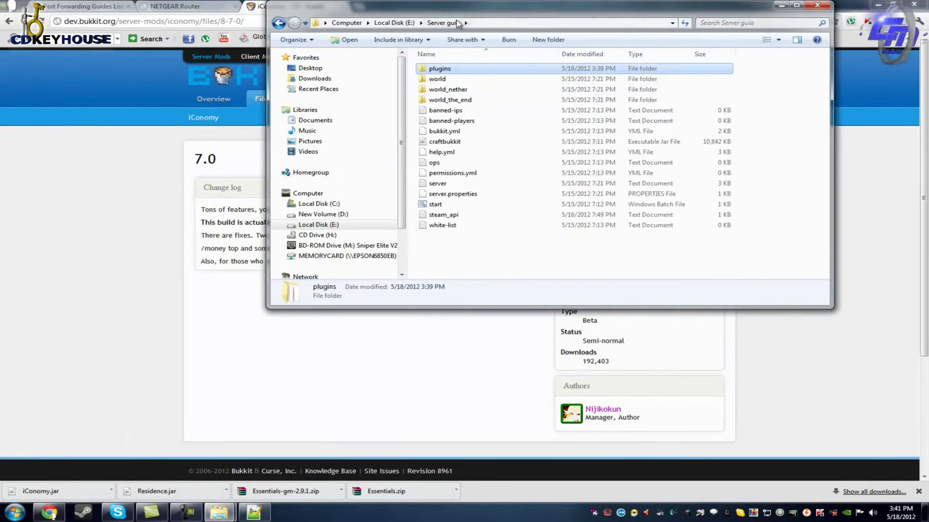
mouse_move(219, 512)
left_click(291, 460)
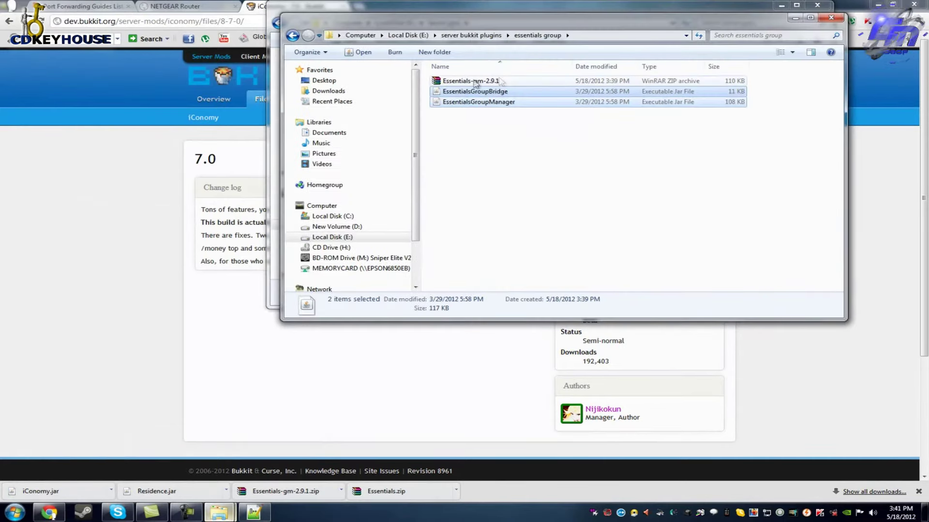
left_click(471, 35)
double_click(452, 92)
right_click(464, 82)
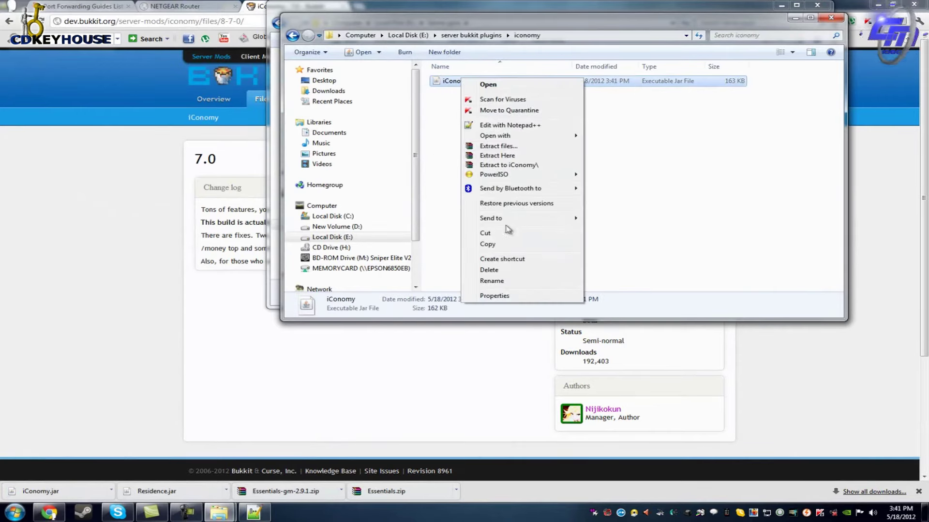
left_click(487, 245)
mouse_move(219, 512)
left_click(190, 467)
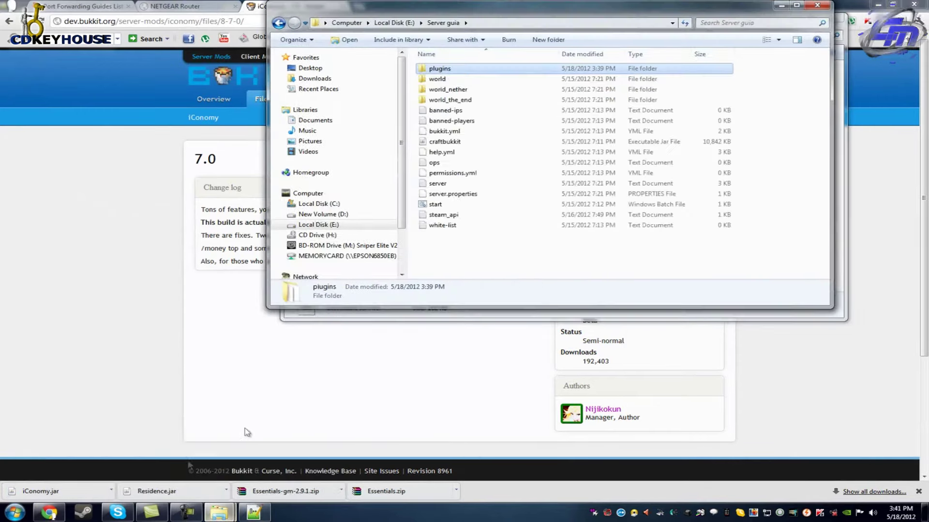
double_click(460, 69)
key("ctrl+v")
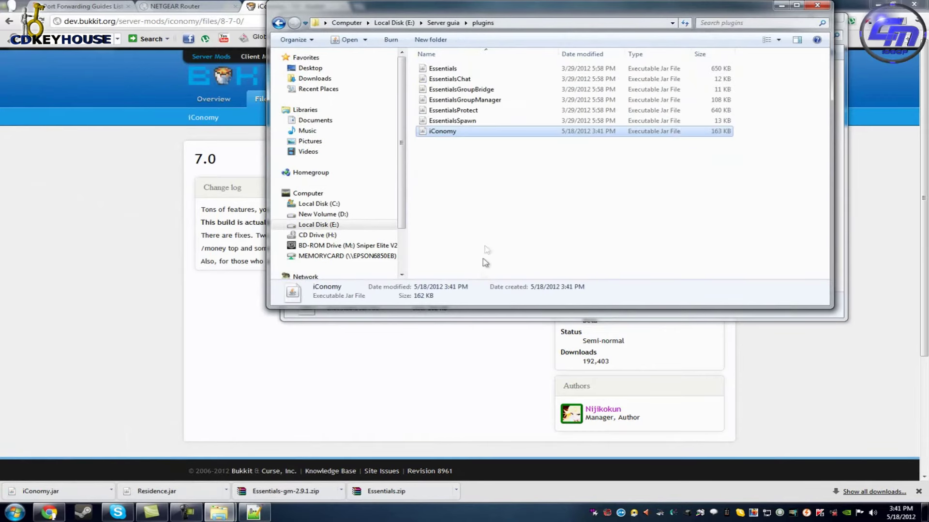
Copy the Residence jar from the residence folder into Server guia plugins.
left_click_drag(709, 10, 474, 83)
left_click(675, 151)
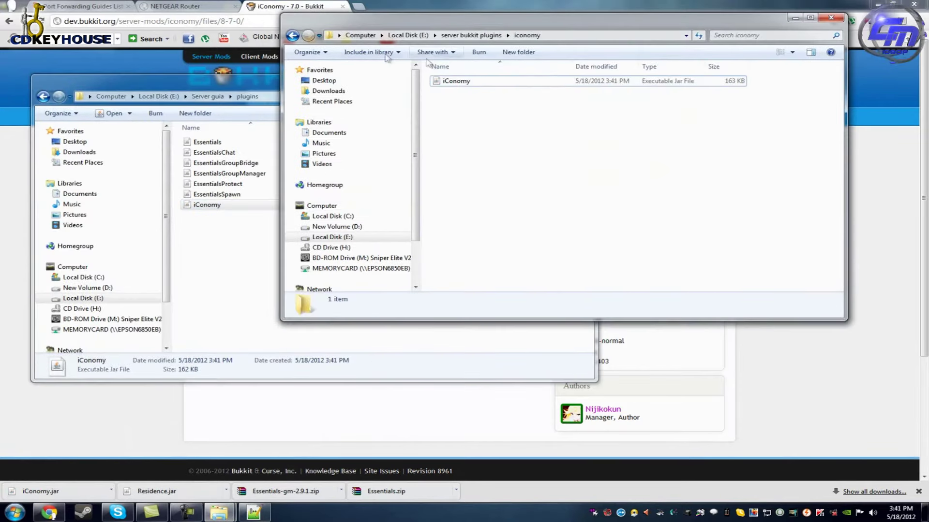
left_click(293, 36)
double_click(450, 92)
left_click(458, 81)
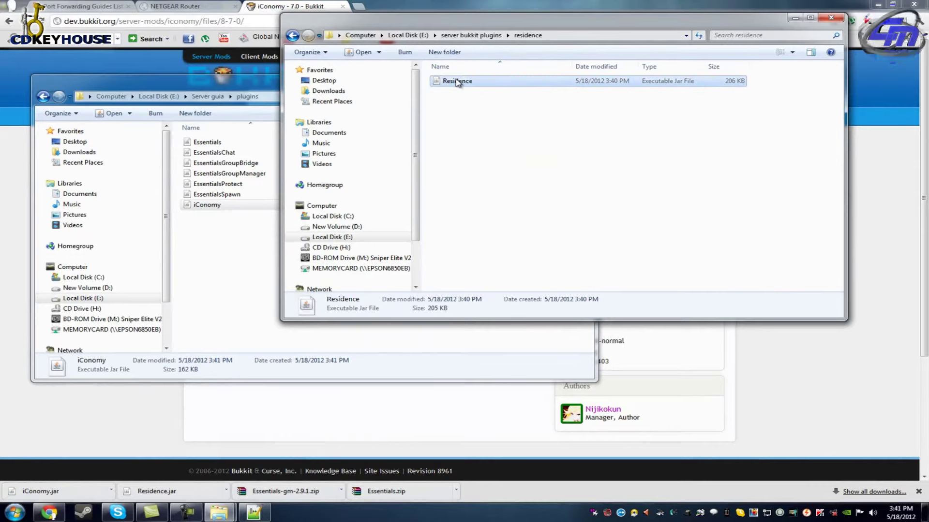
left_click(275, 257)
key("ctrl+v")
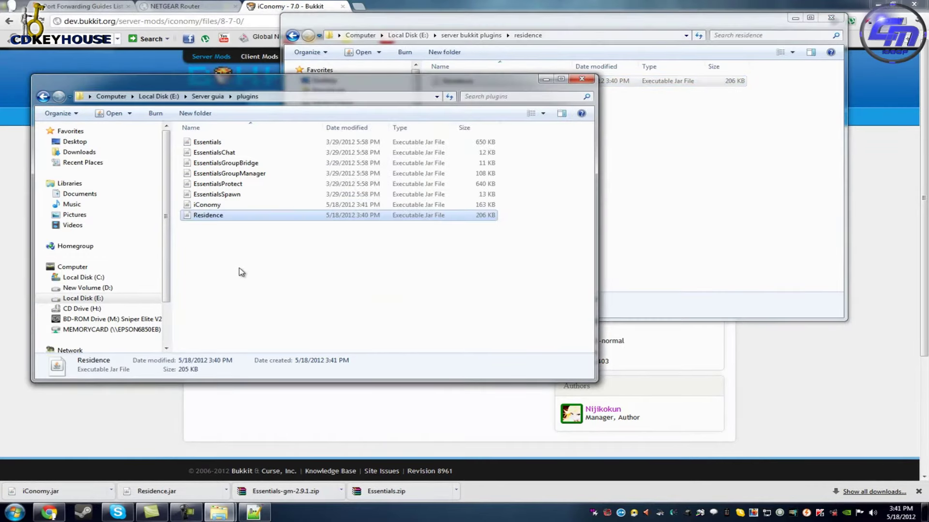
left_click(642, 201)
left_click(293, 36)
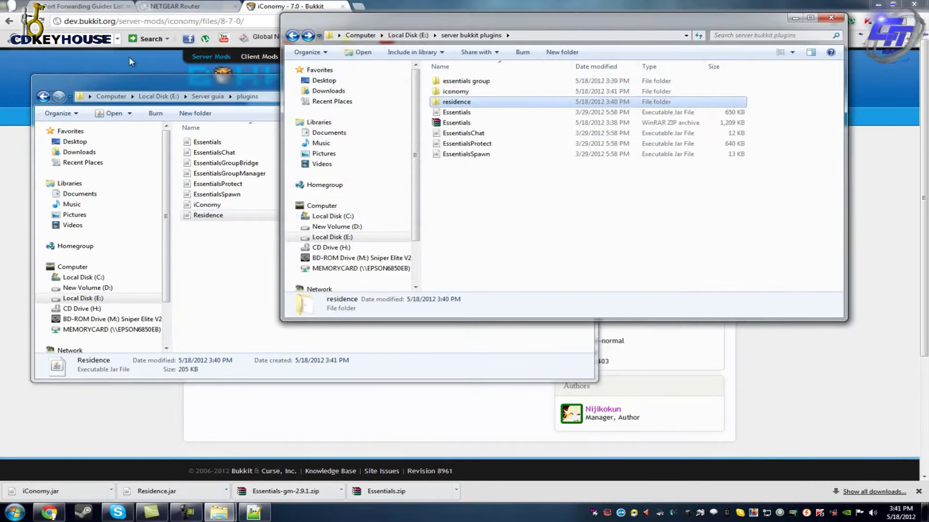
Back in Chrome, replace the address with a 'wordlgua' search.
left_click(131, 62)
key("BackSpace")
key("BackSpace")
key("BackSpace")
key("BackSpace")
key("BackSpace")
key("BackSpace")
key("BackSpace")
key("BackSpace")
key("BackSpace")
key("BackSpace")
key("BackSpace")
key("BackSpace")
key("BackSpace")
key("BackSpace")
key("BackSpace")
key("BackSpace")
key("BackSpace")
key("BackSpace")
key("BackSpace")
key("BackSpace")
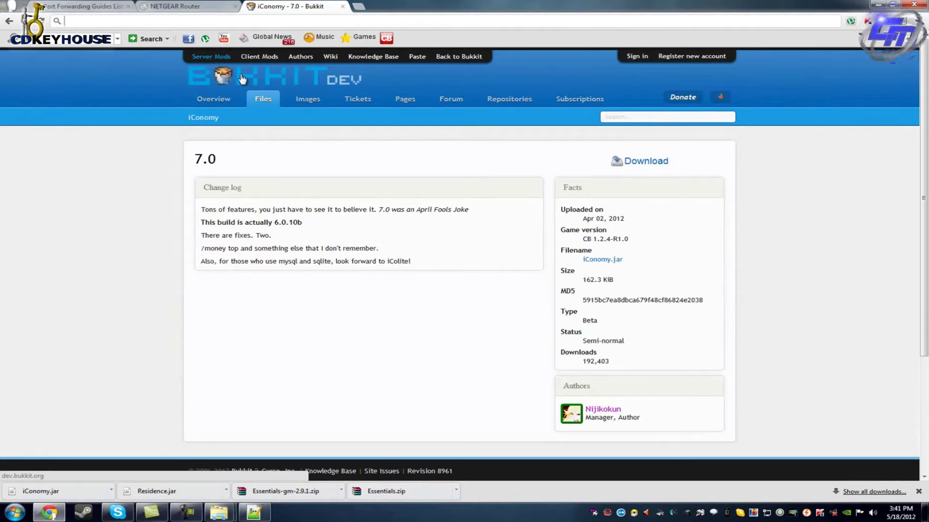
type("wordl")
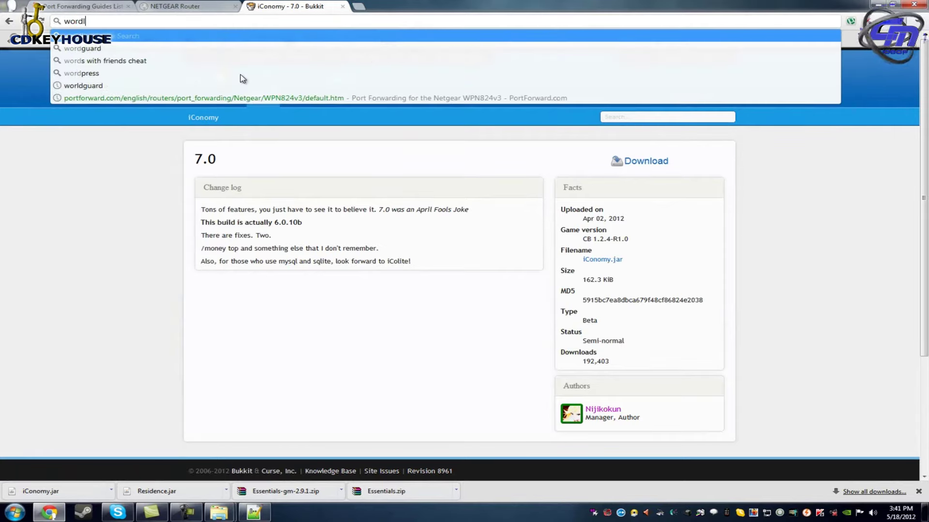
type("guard")
Find WorldGuard on dev.bukkit.org and start downloading the 5.5.2 jar.
key("Return")
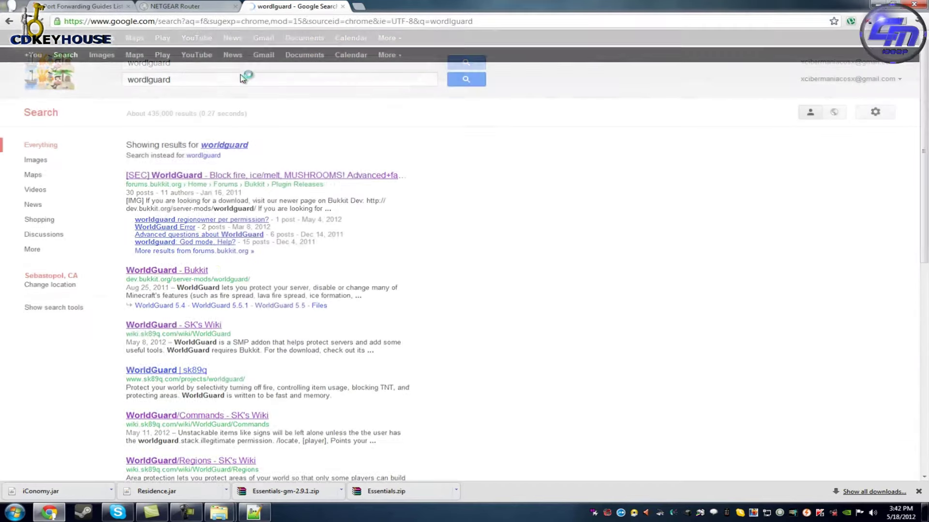
left_click(179, 179)
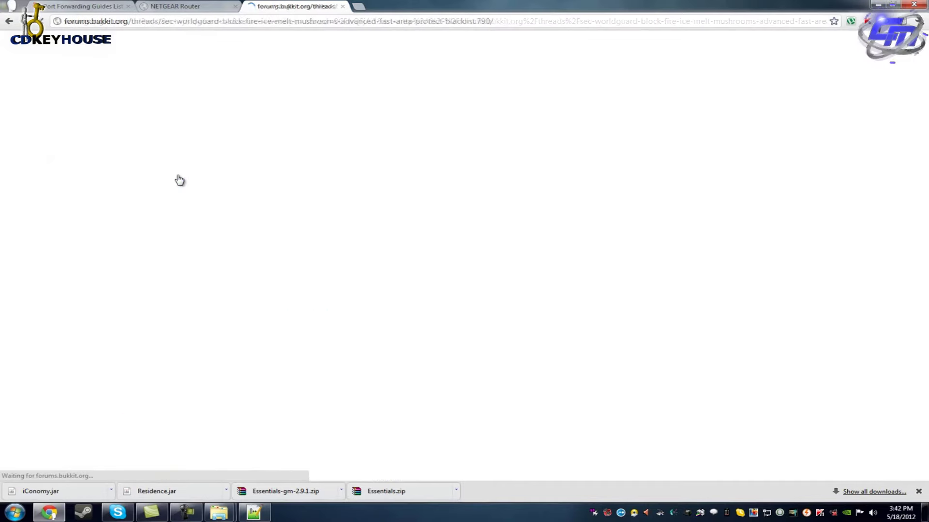
left_click(617, 305)
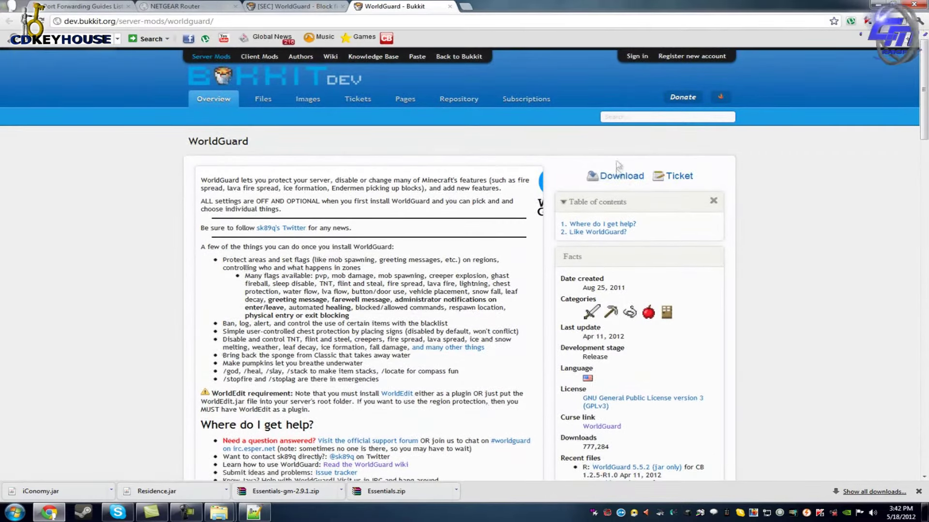
left_click(621, 176)
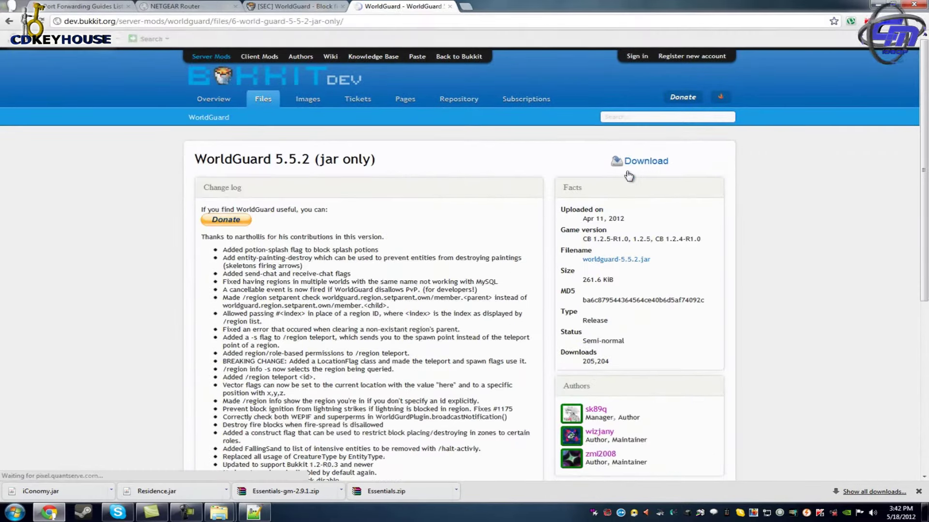
scroll(720, 112, "down", 5)
scroll(729, 102, "up", 5)
left_click(637, 161)
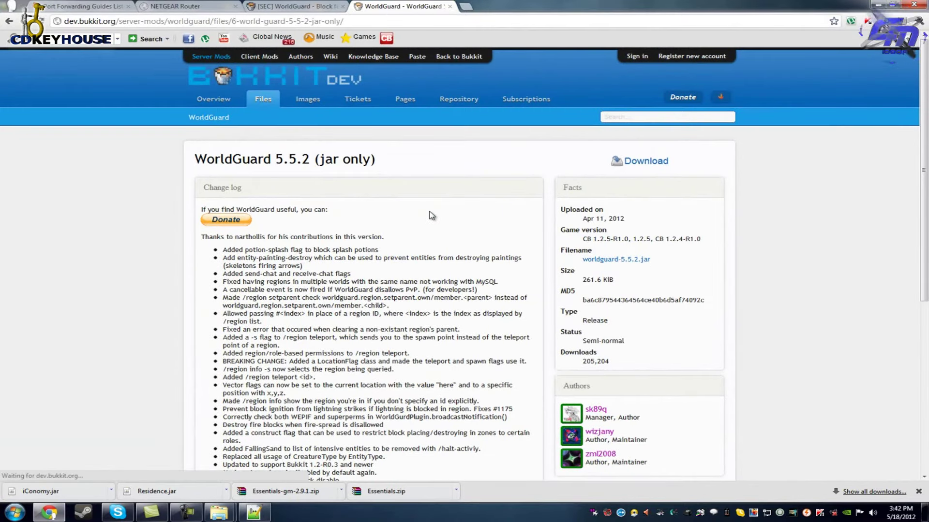
Save worldguard-5.5.2.jar into a new 'wordguard' folder under server bukkit plugins.
left_click(191, 23)
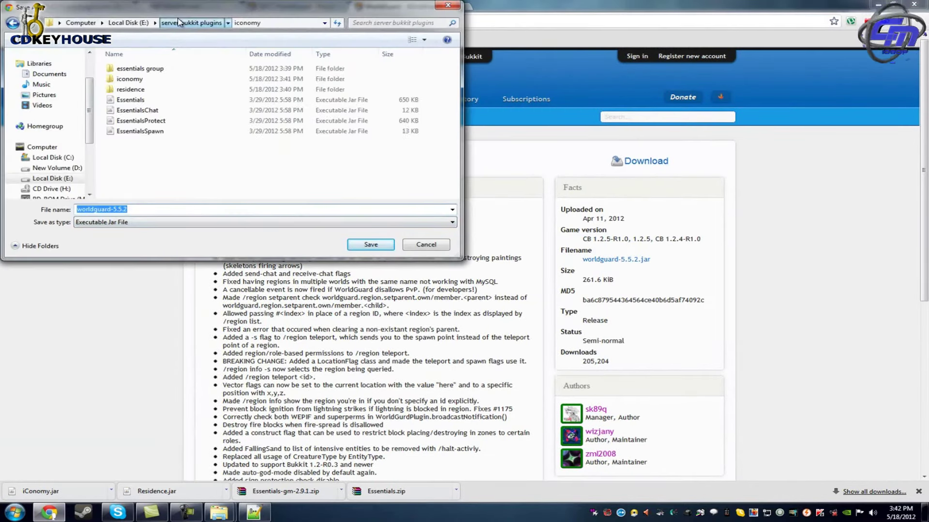
left_click(89, 40)
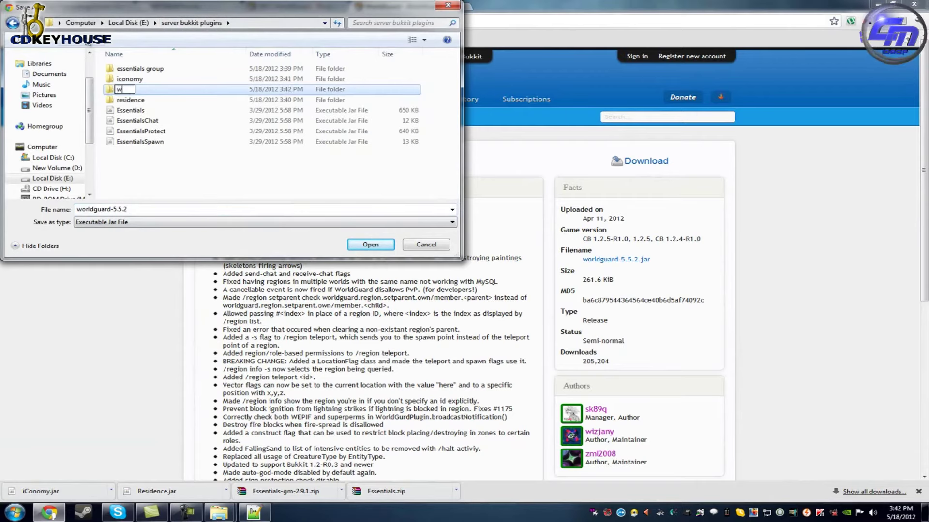
type("wordguar")
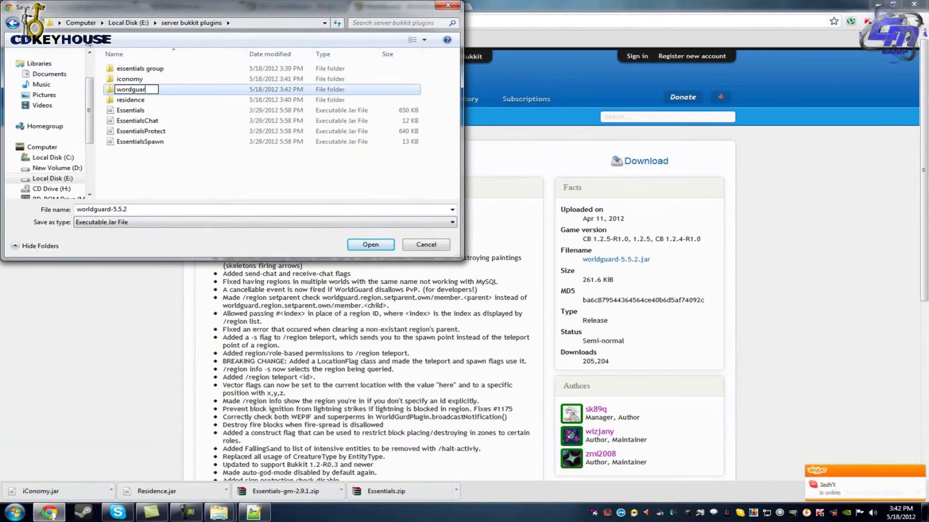
type("d")
key("Return")
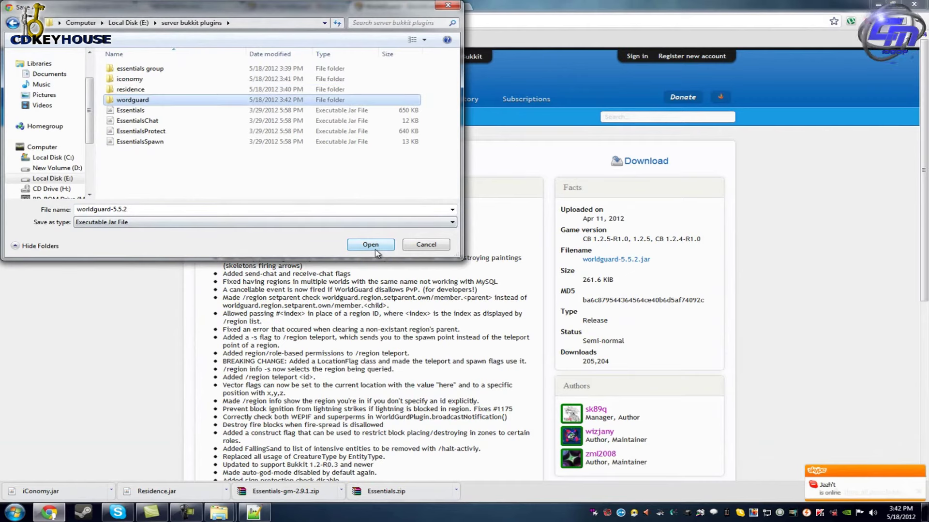
left_click(370, 245)
left_click(370, 245)
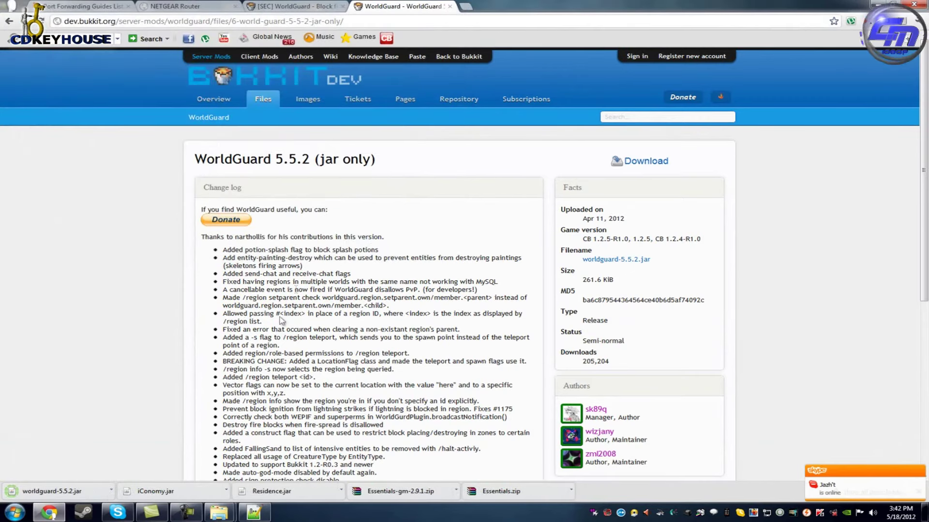
Move worldguard-5.5.2.jar from the wordguard folder into Server guia plugins.
mouse_move(219, 512)
left_click(160, 452)
left_click(209, 97)
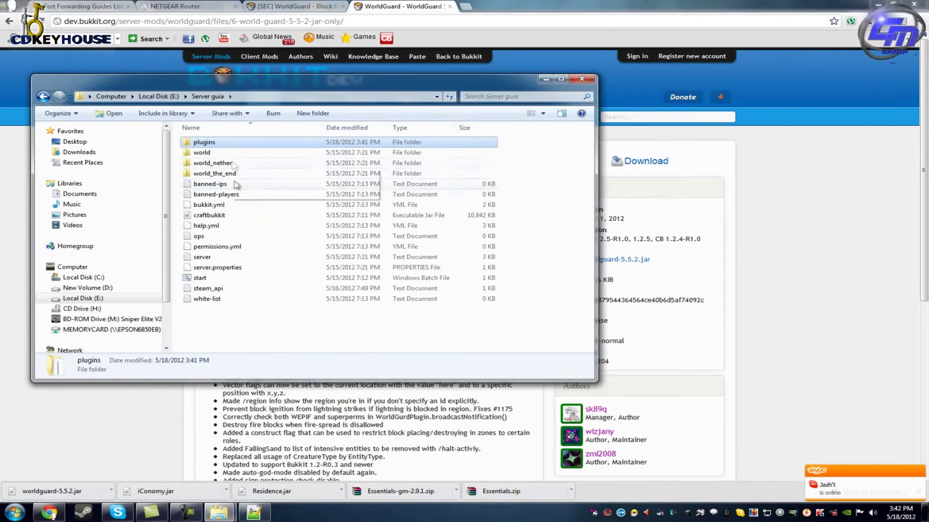
double_click(206, 143)
mouse_move(222, 512)
left_click(265, 471)
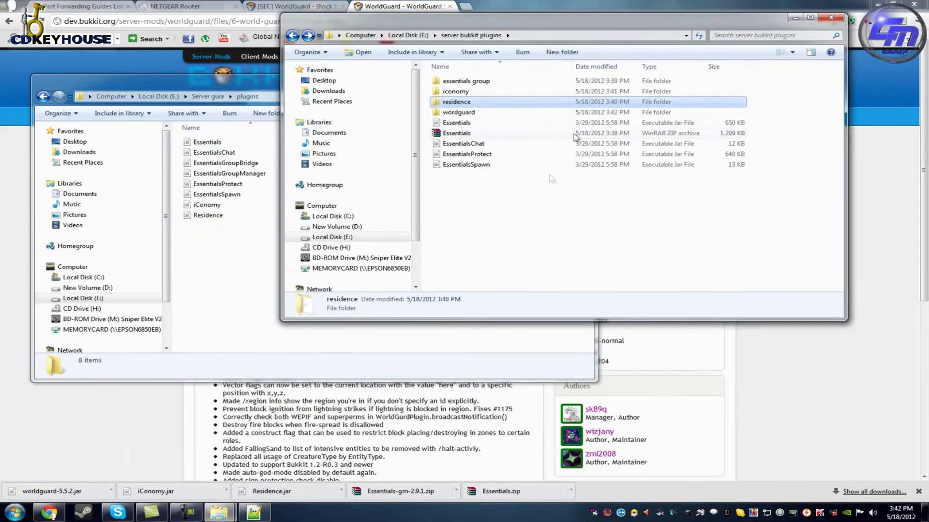
double_click(466, 112)
left_click_drag(468, 82, 207, 285)
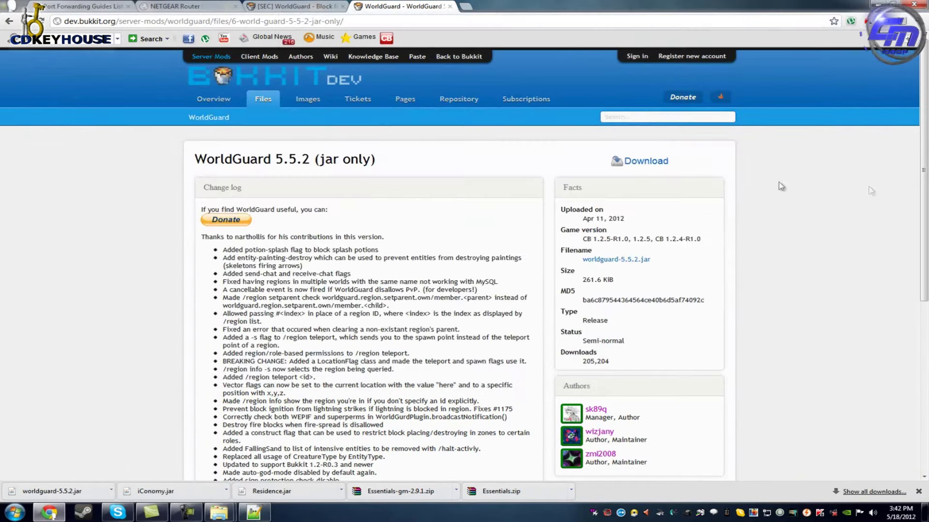
Paste a copy of worldguard-5.5.2.jar back into wordguard and return to the browser.
mouse_move(219, 513)
left_click(279, 460)
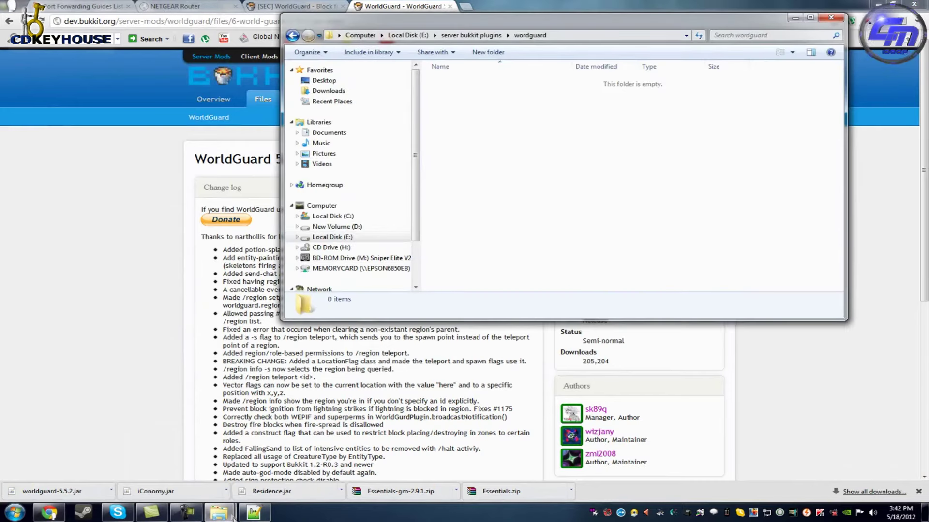
left_click(189, 472)
right_click(274, 227)
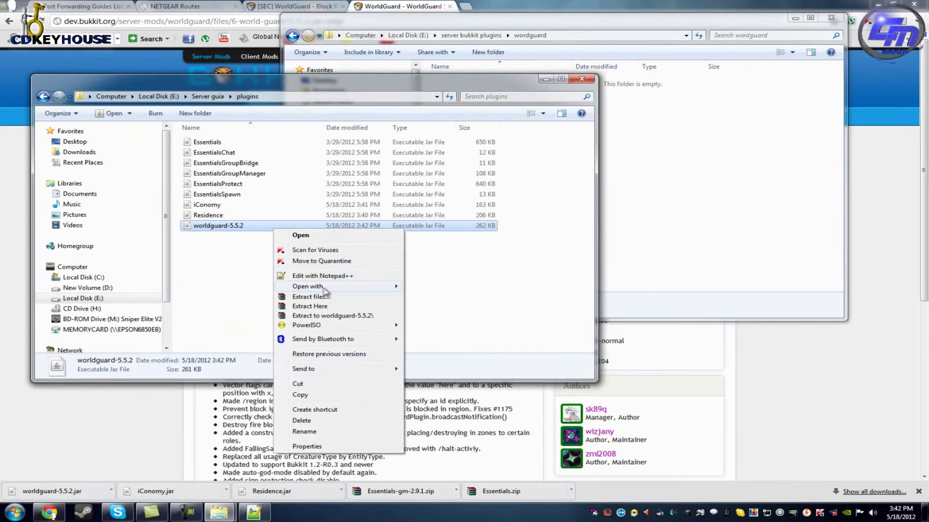
left_click(318, 395)
left_click(674, 218)
key("ctrl+v")
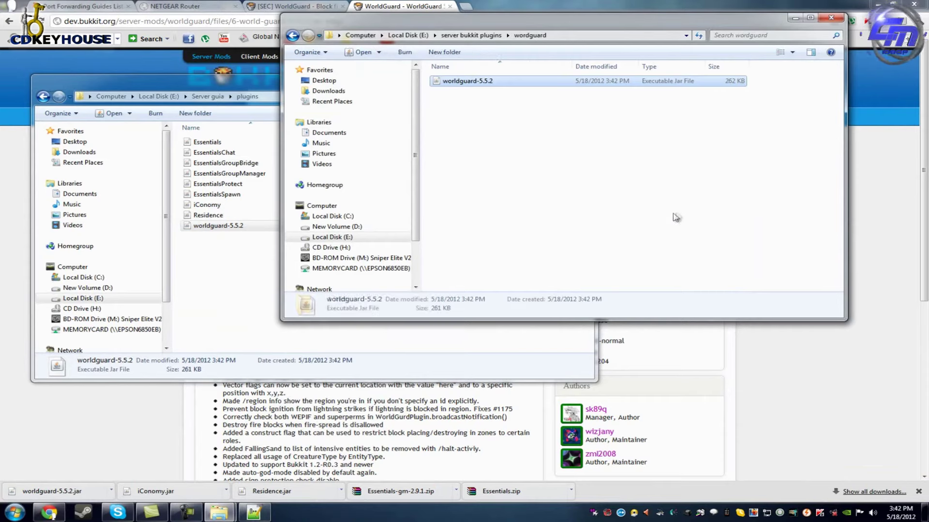
left_click(79, 415)
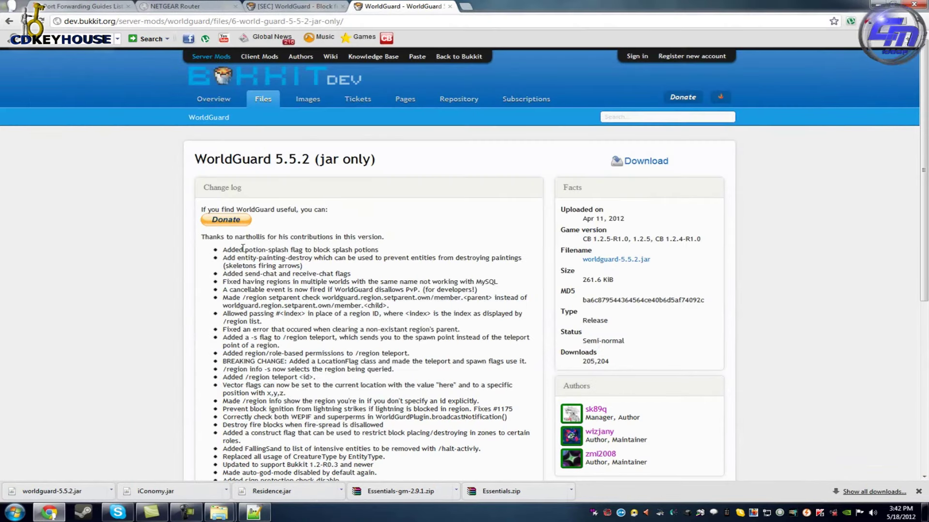
Search worldedit, follow the wiki to BukkitDev and download the WorldEdit 5.3 zip.
left_click(380, 24)
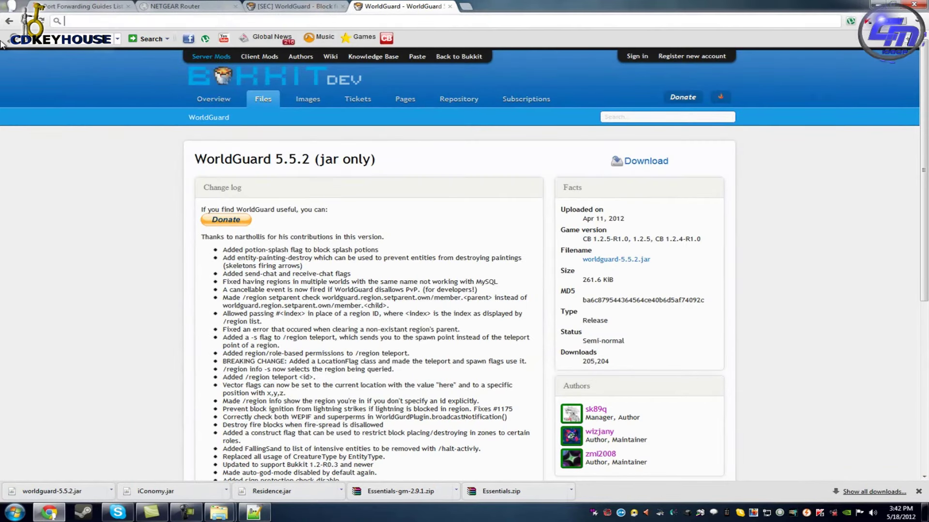
type("wordledi")
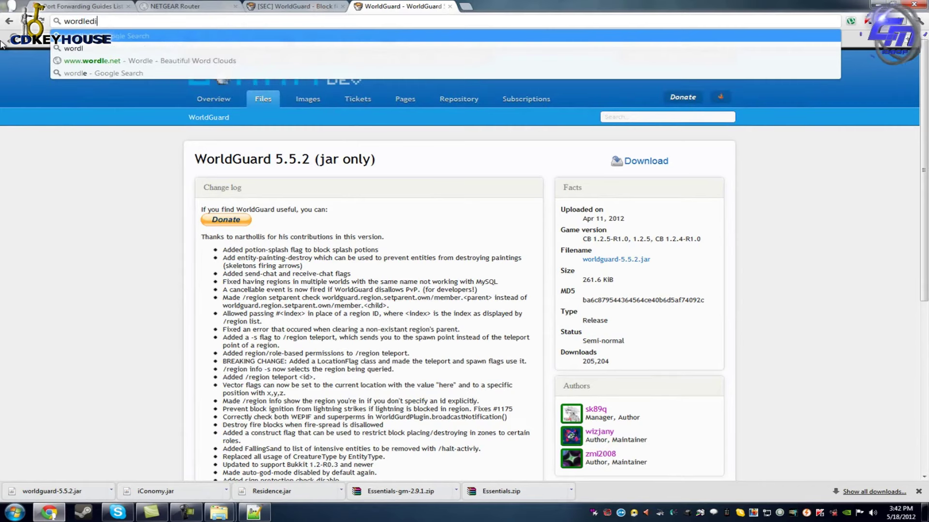
type("t")
key("Return")
left_click(226, 147)
left_click(168, 147)
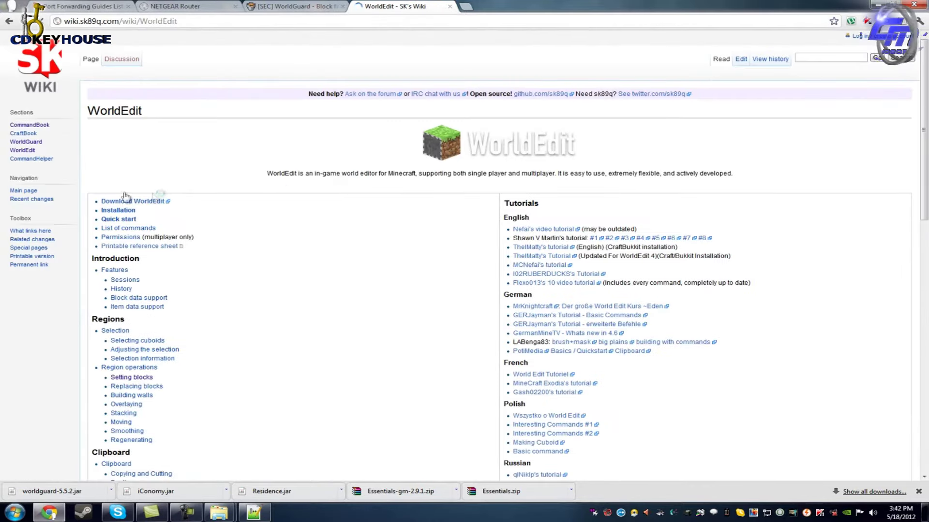
left_click(135, 201)
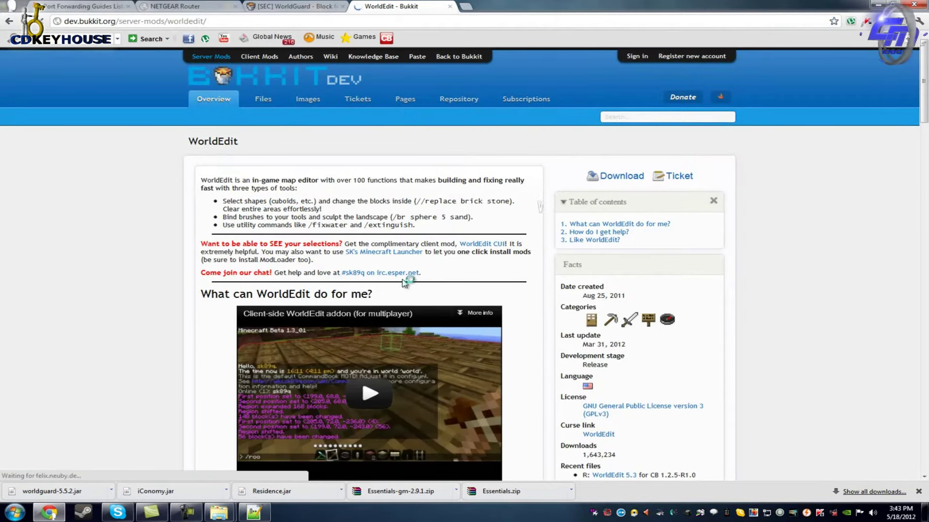
scroll(404, 282, "down", 5)
scroll(532, 242, "up", 5)
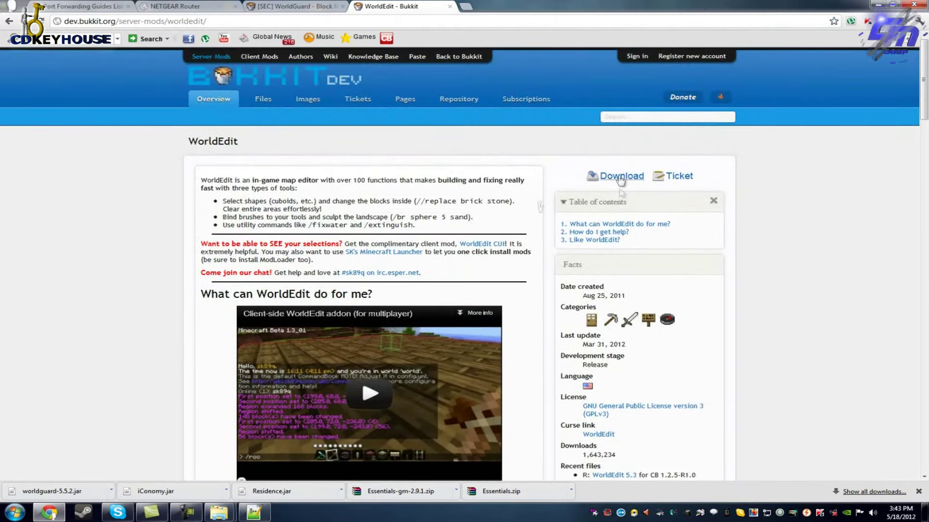
left_click(620, 177)
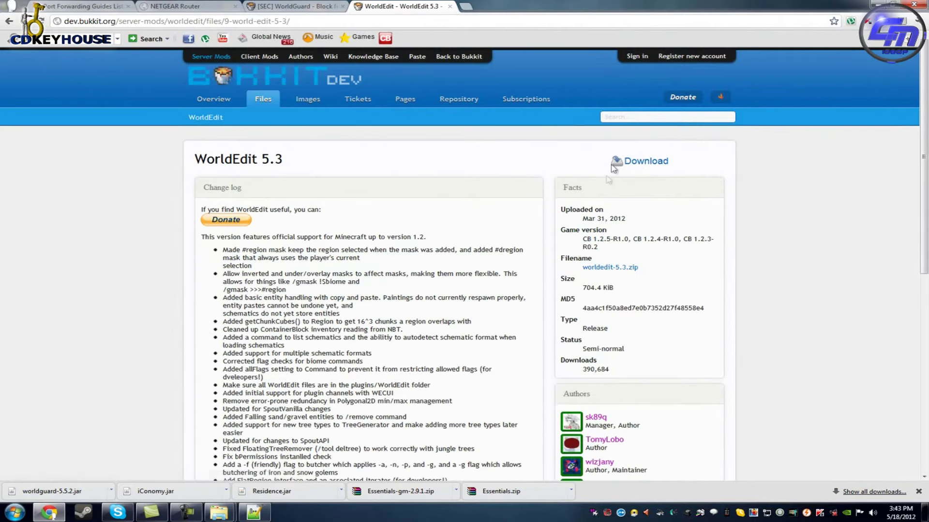
left_click(640, 165)
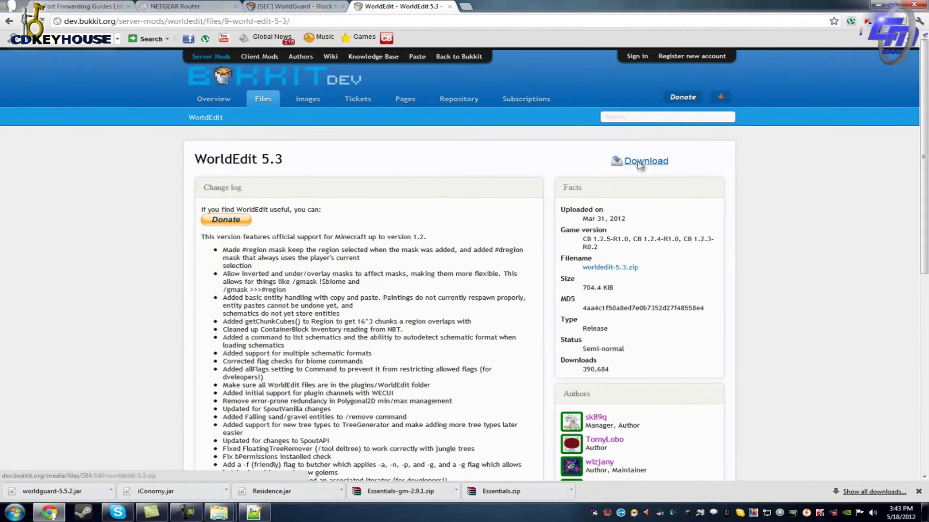
Save worldedit-5.3.zip into a new 'worldedit' folder under server bukkit plugins.
left_click(202, 23)
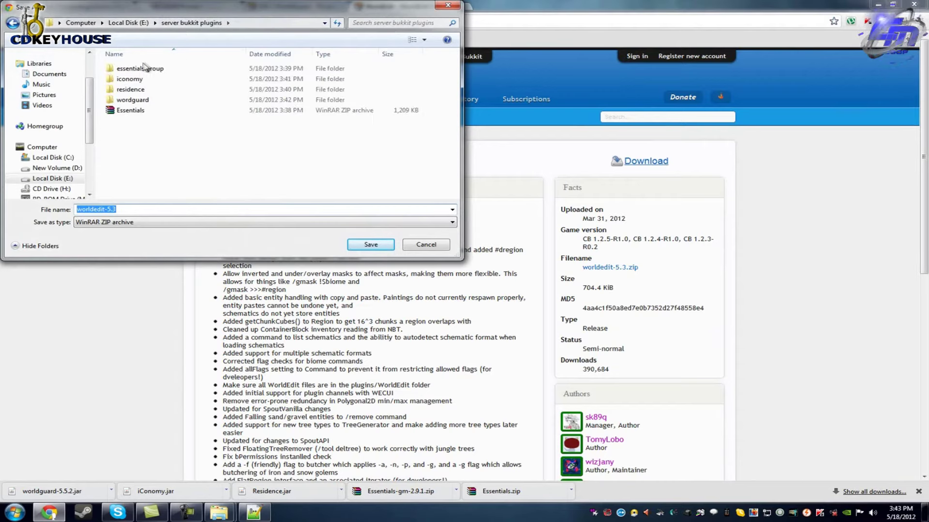
left_click(77, 43)
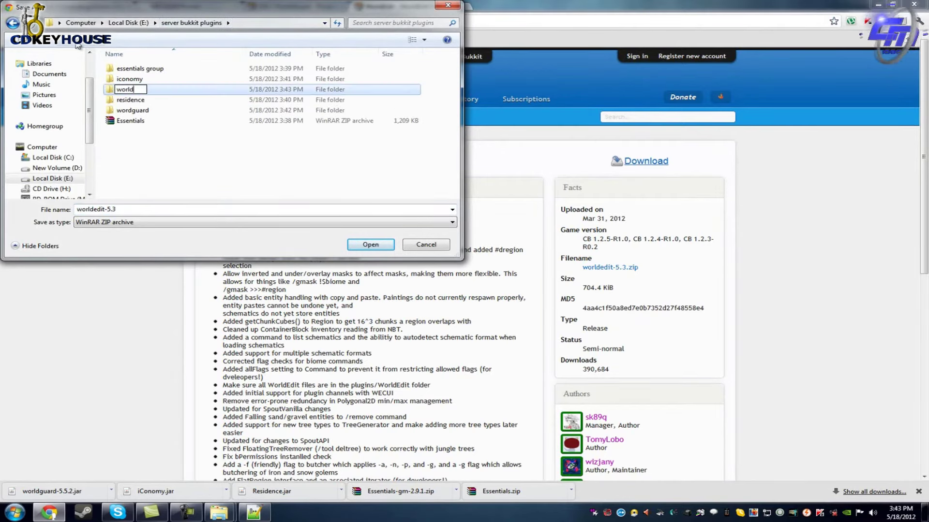
type("worldedit")
left_click(371, 245)
left_click(370, 244)
left_click(370, 245)
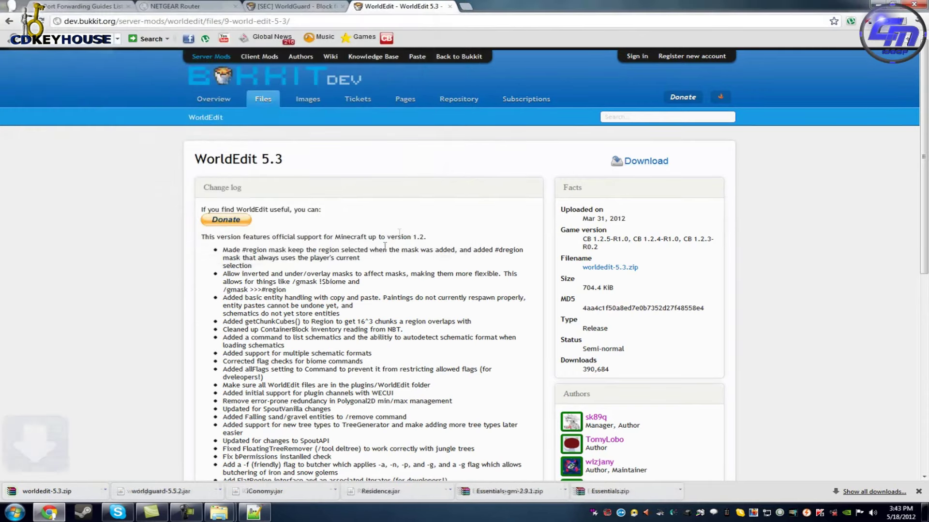
Reopen the Server guia plugins folder in Explorer.
mouse_move(218, 512)
left_click(265, 467)
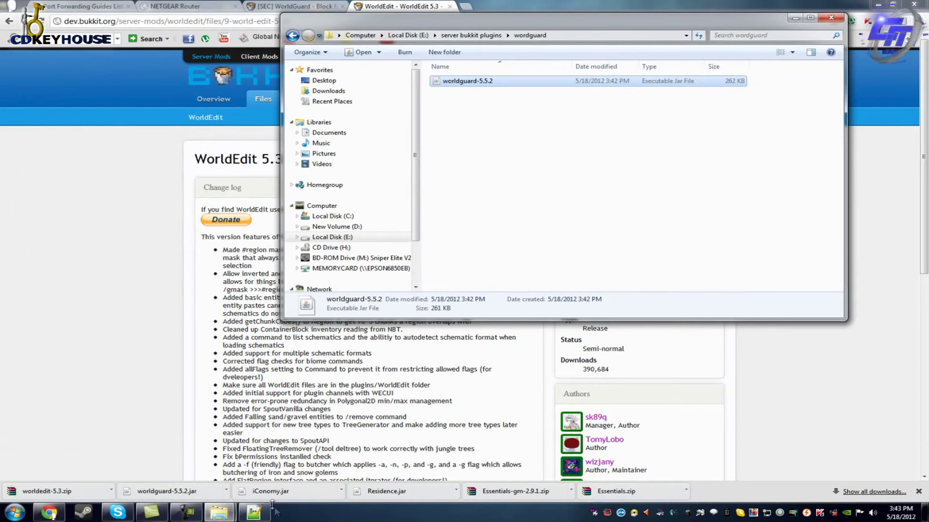
left_click(161, 444)
left_click(207, 96)
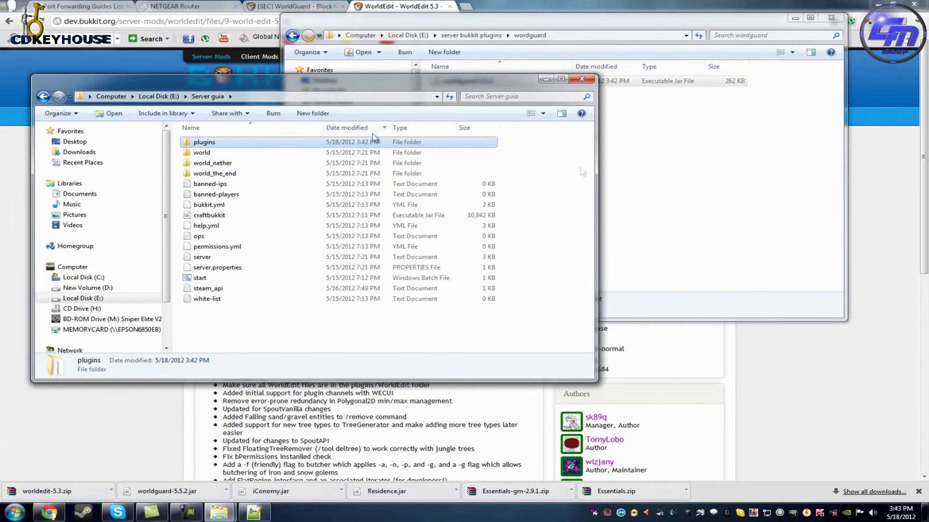
double_click(203, 142)
Extract worldedit-5.3.zip inside the worldedit folder.
left_click(464, 62)
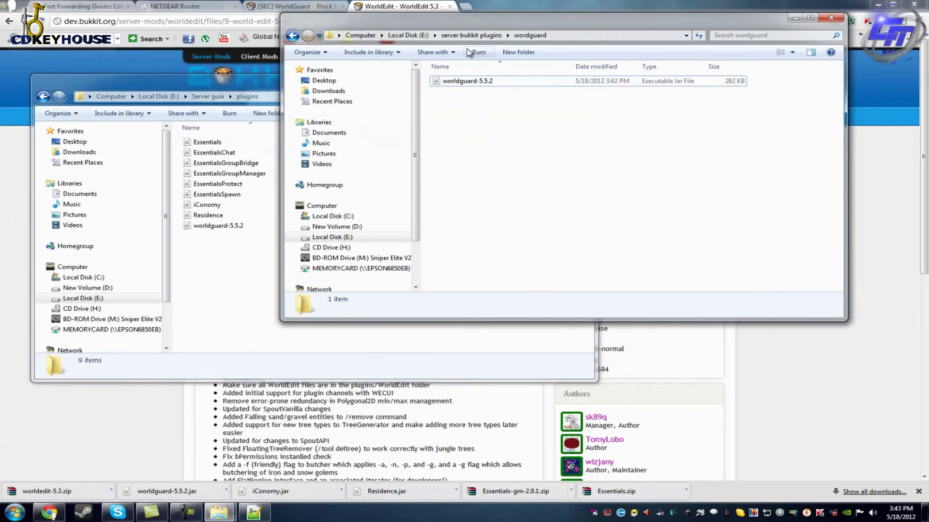
left_click(471, 35)
double_click(464, 122)
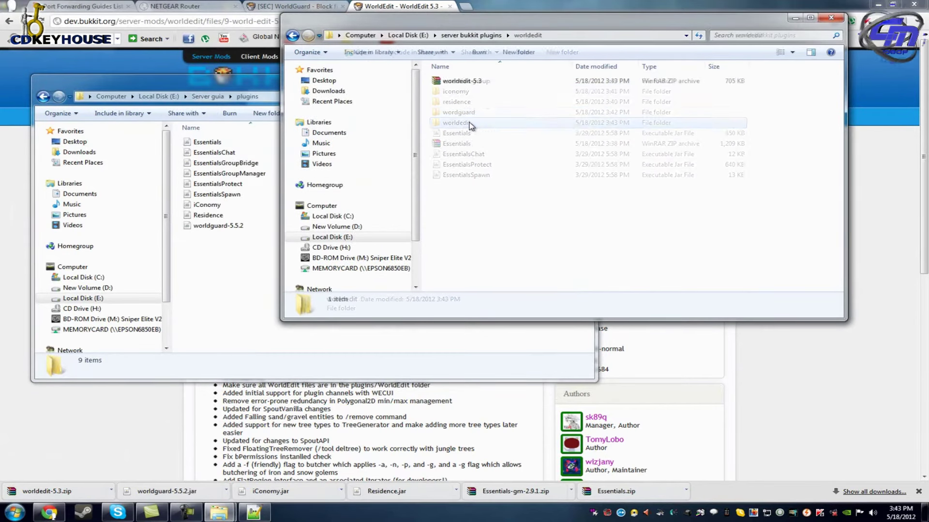
right_click(470, 81)
left_click(515, 108)
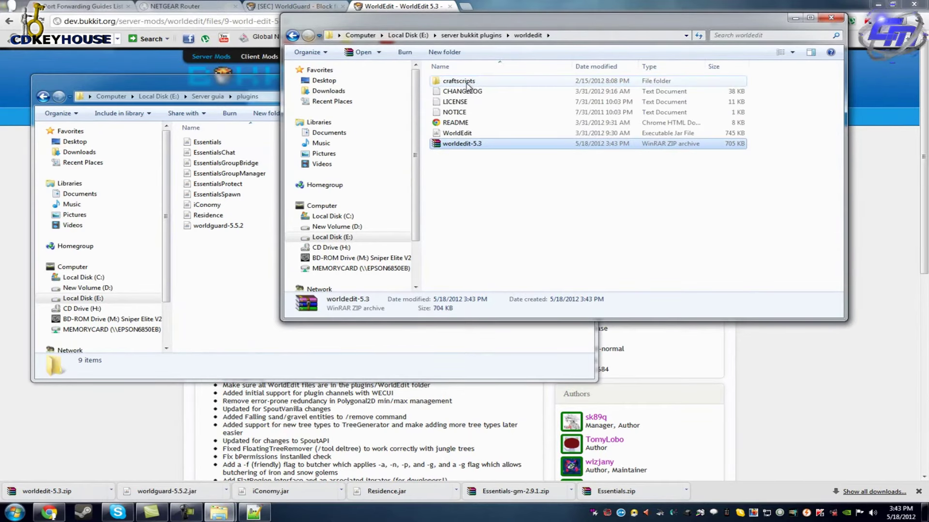
double_click(458, 81)
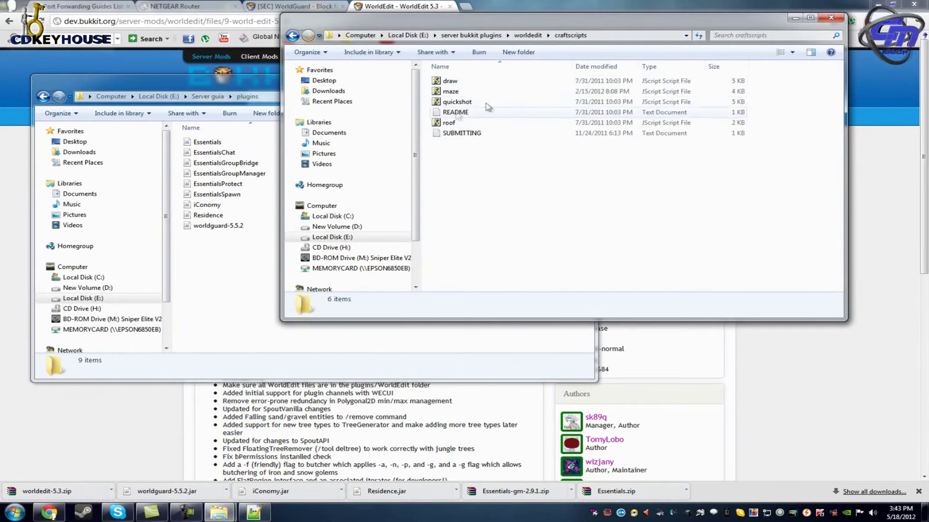
left_click(292, 37)
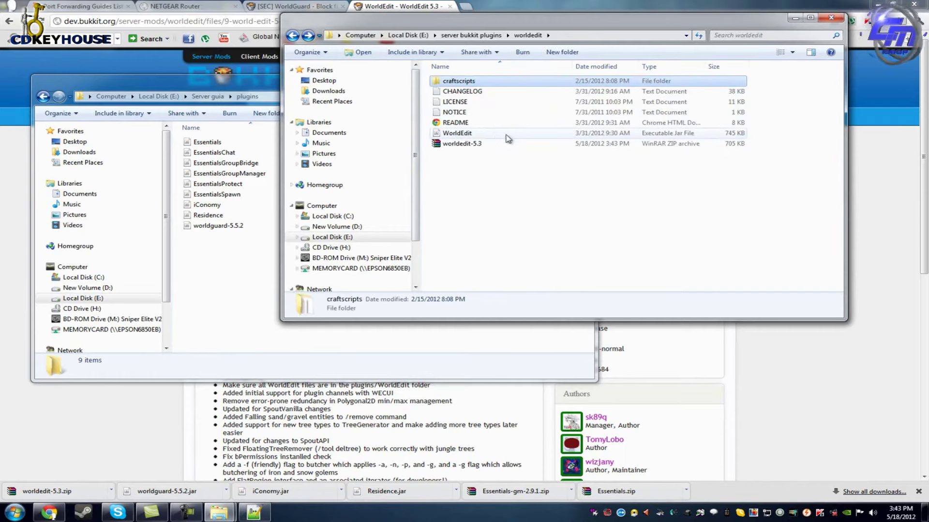
Copy WorldEdit.jar into the Server guia plugins folder.
right_click(493, 139)
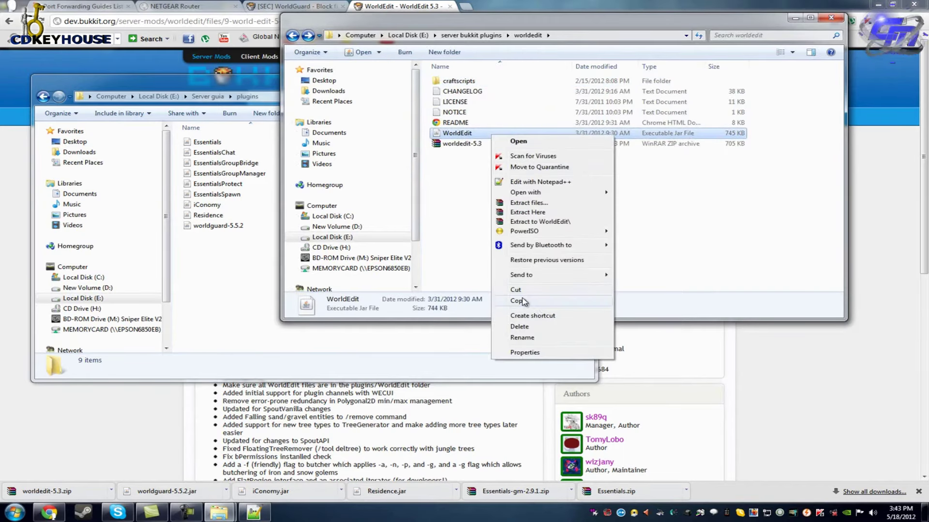
left_click(524, 301)
left_click(246, 277)
right_click(244, 273)
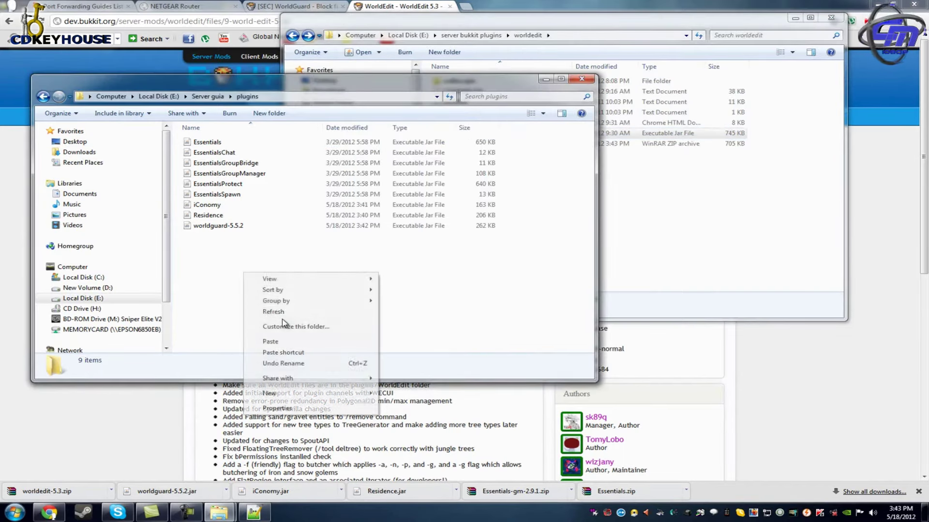
left_click(281, 342)
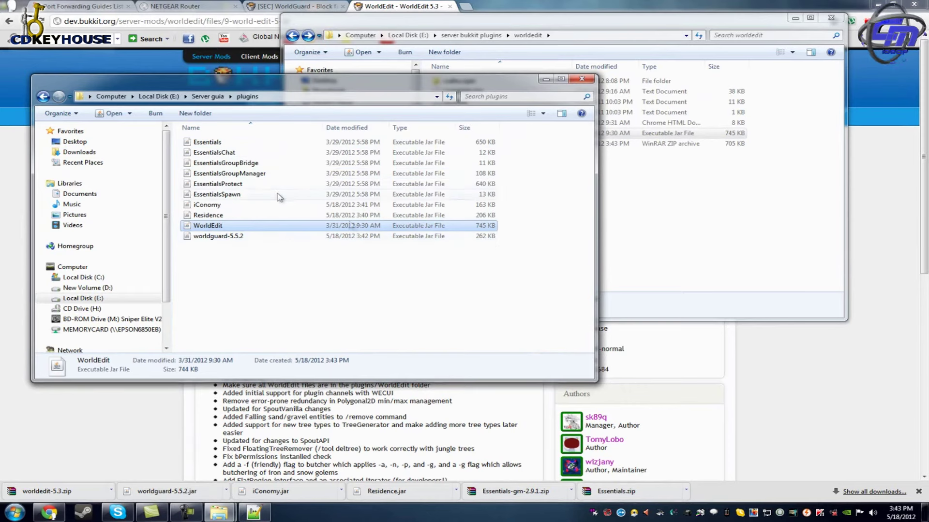
left_click(672, 213)
Search BukkitDev for chestshop and download ChestShop v3.42.
key("alt+Tab")
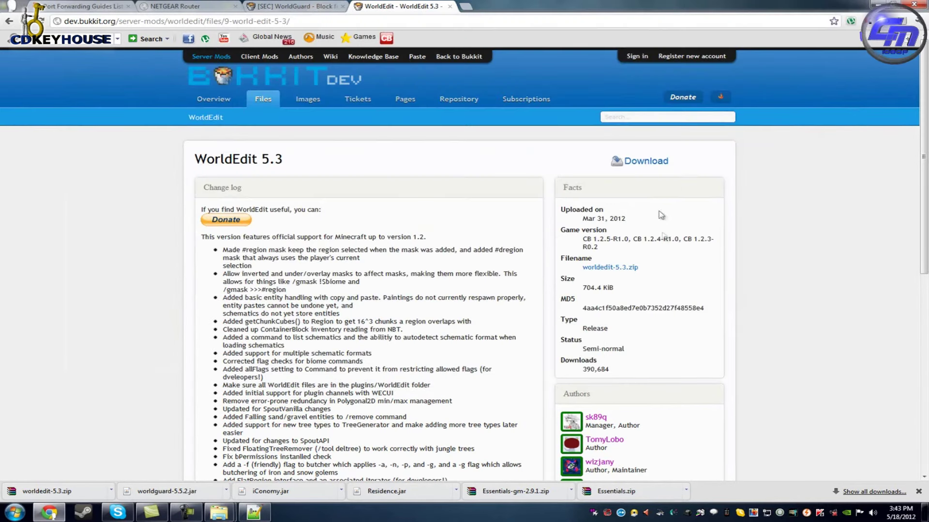
left_click(635, 115)
type("che")
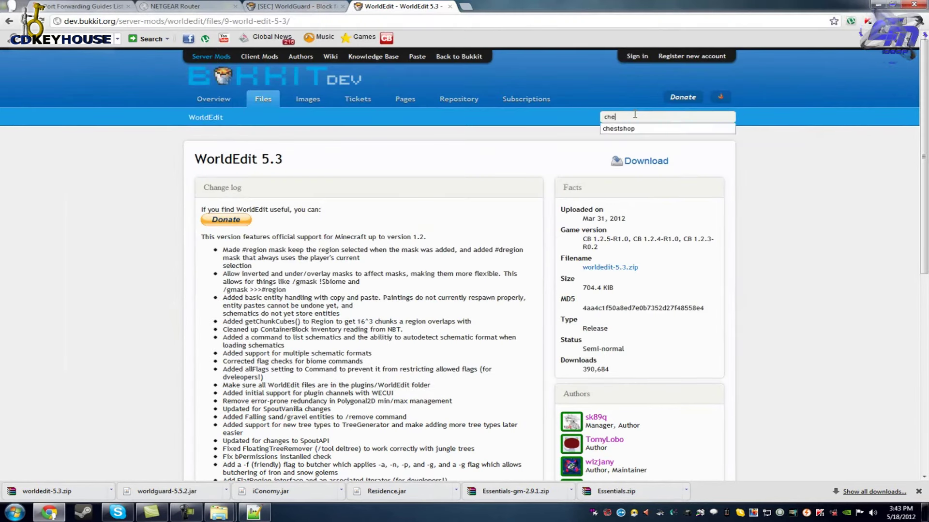
left_click(628, 128)
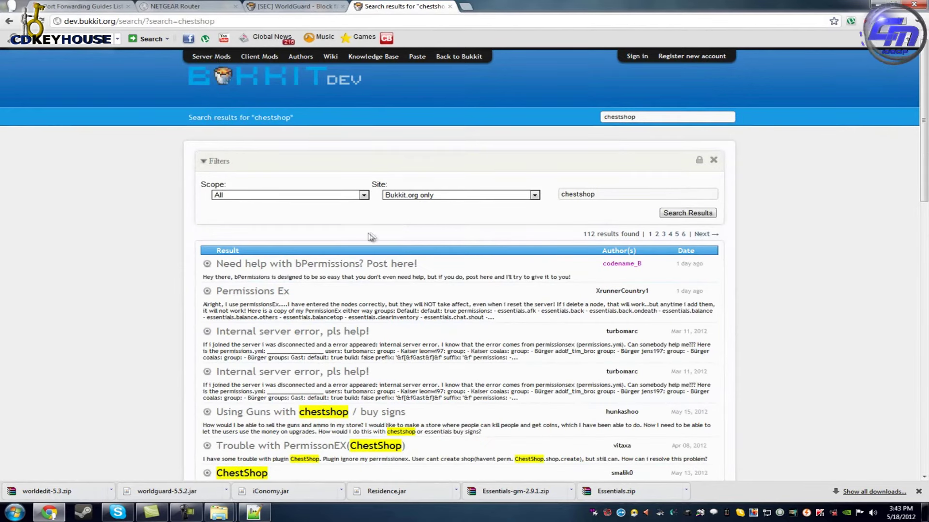
scroll(304, 291, "down", 1)
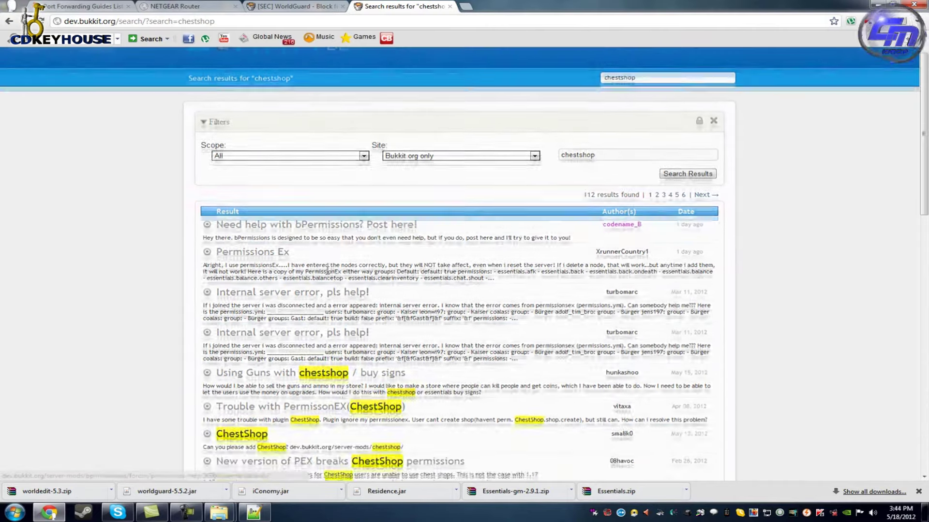
scroll(271, 435, "up", 1)
left_click(244, 473)
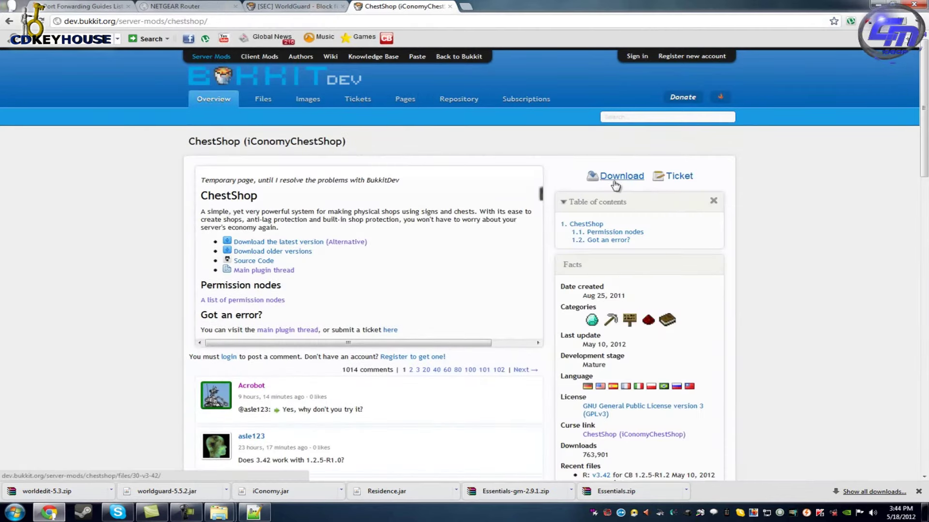
left_click(614, 177)
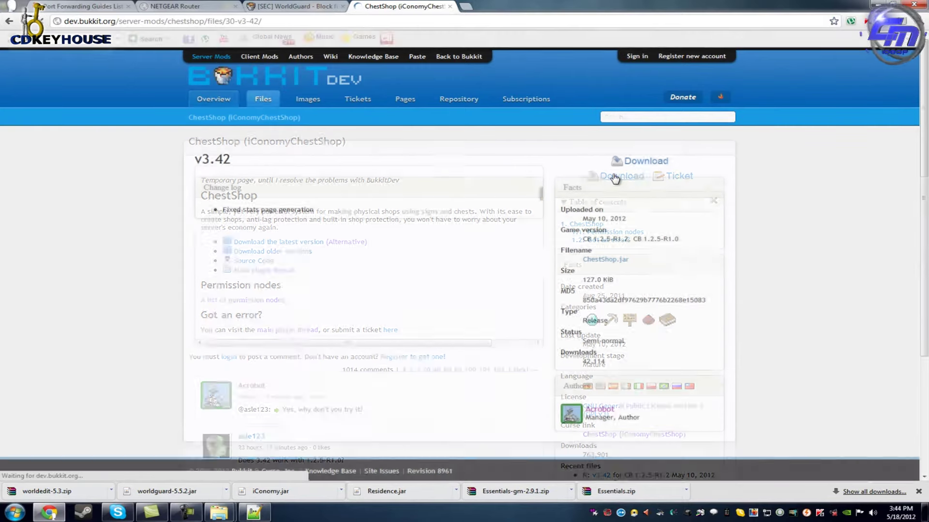
left_click(646, 161)
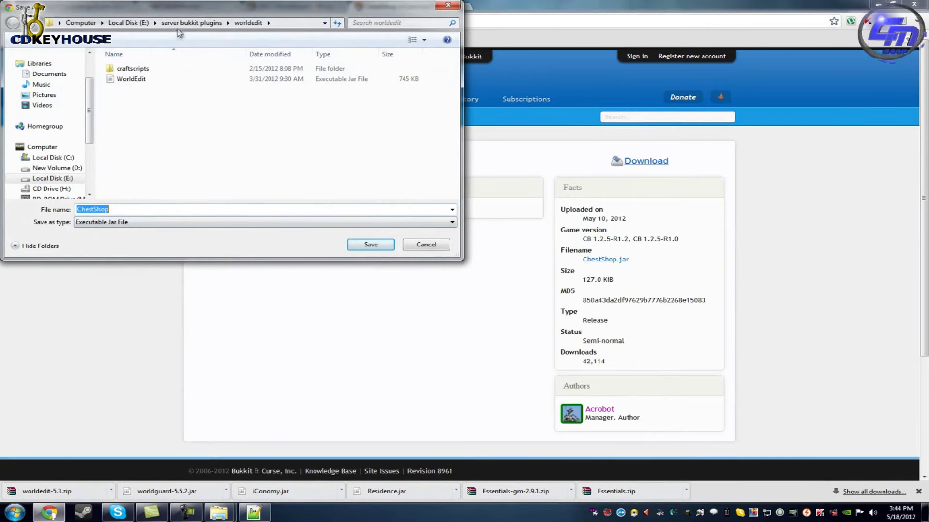
Save ChestShop.jar into a new 'chesshop' folder under server bukkit plugins.
left_click(189, 23)
left_click(89, 43)
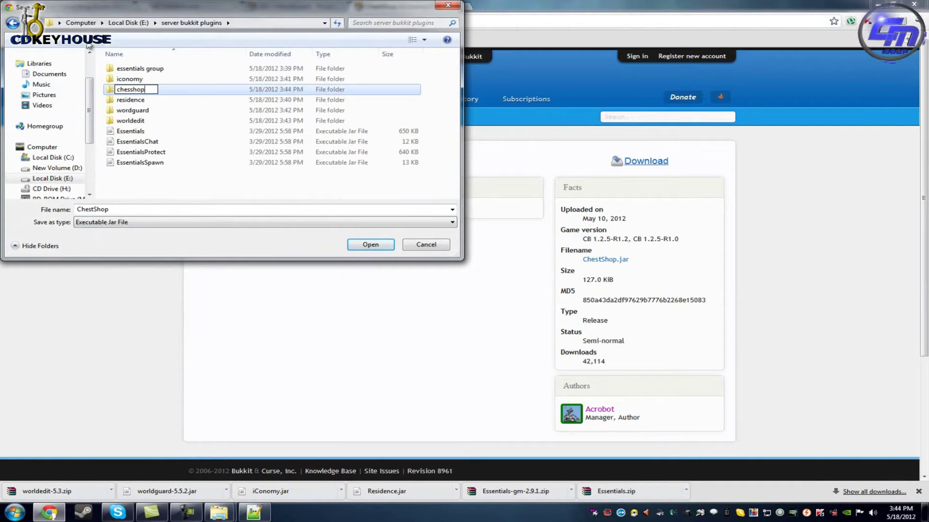
left_click(387, 245)
left_click(371, 245)
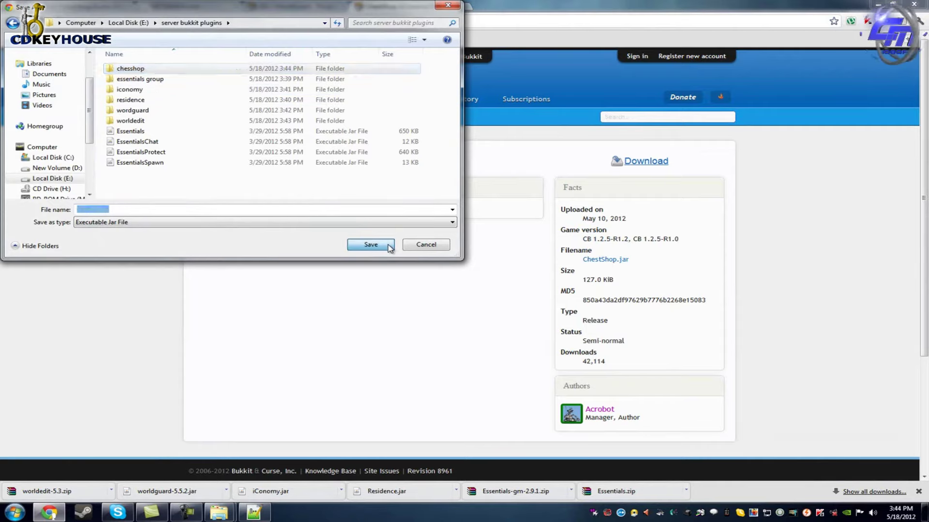
left_click(373, 244)
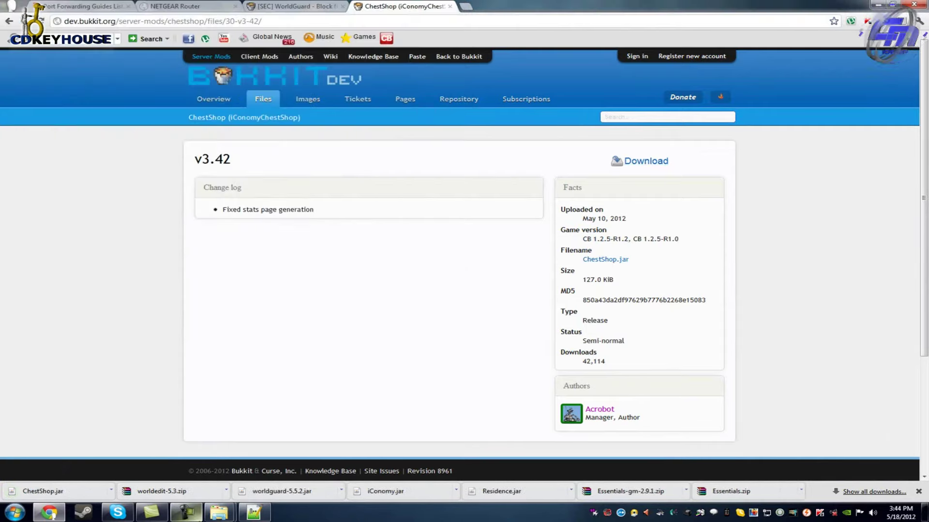
Copy ChestShop.jar from the chesshop folder into Server guia plugins.
mouse_move(218, 513)
left_click(179, 462)
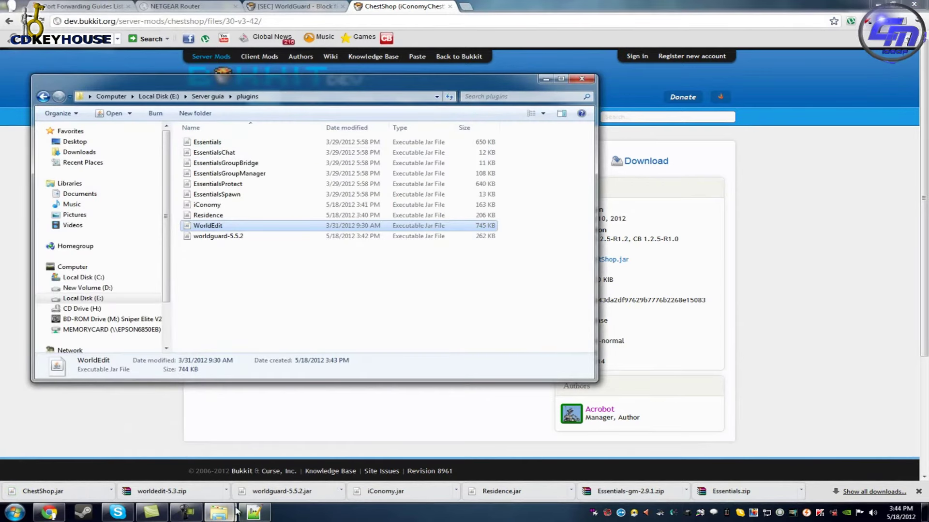
left_click(284, 460)
left_click(471, 35)
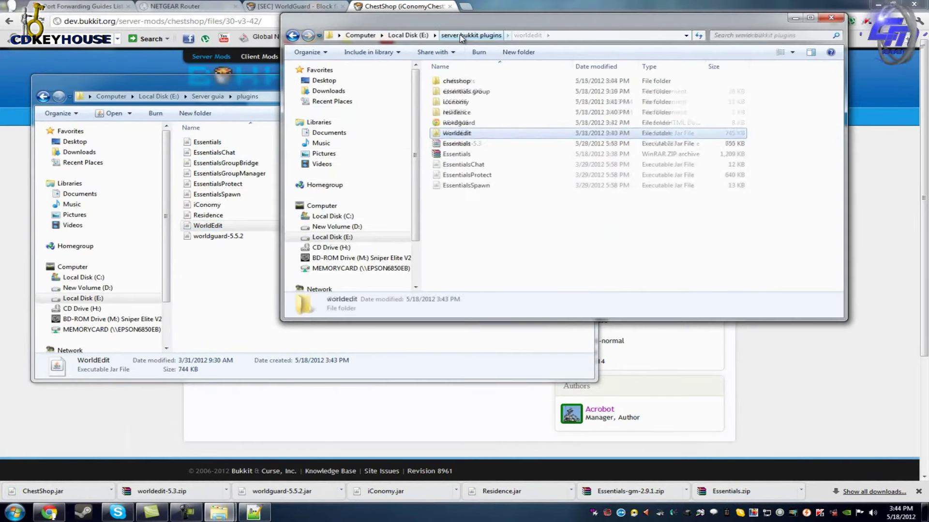
double_click(468, 87)
left_click(463, 81)
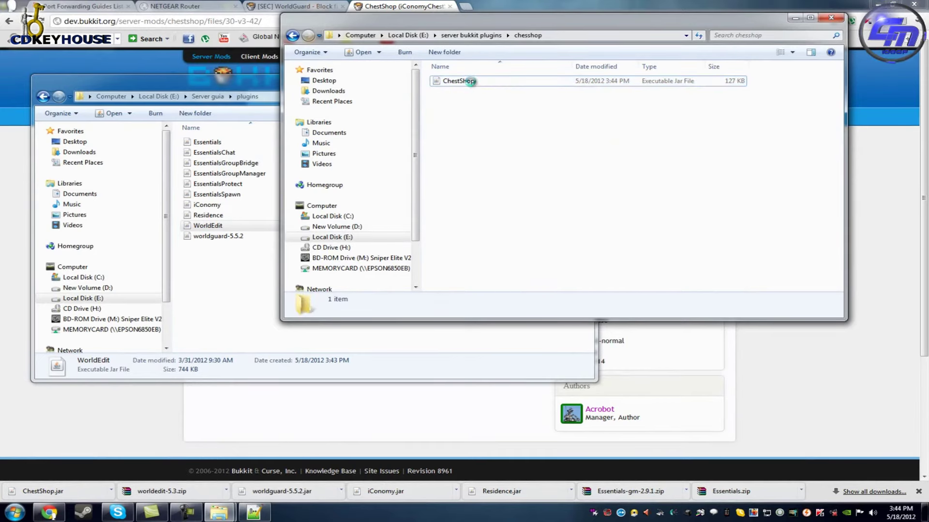
right_click(471, 81)
left_click(530, 253)
left_click(210, 297)
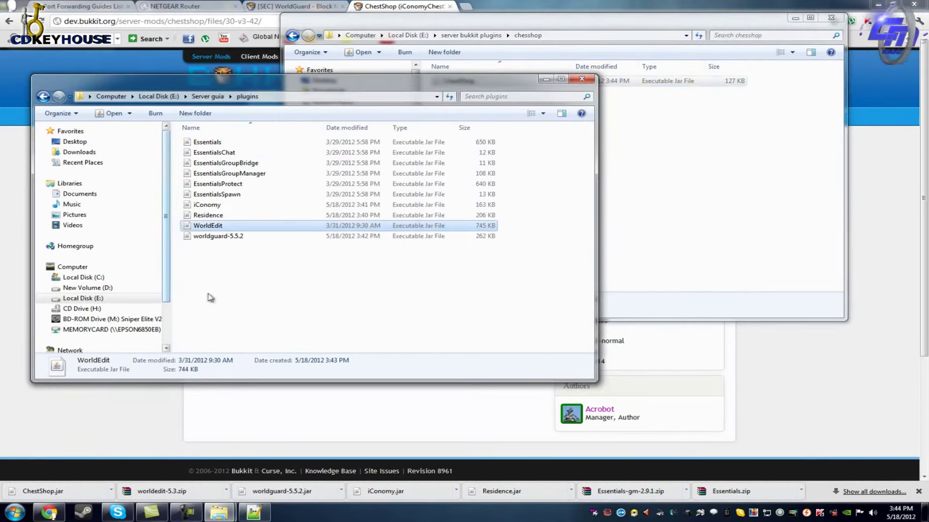
key("ctrl+v")
Return to the browser with a new empty tab.
left_click(780, 315)
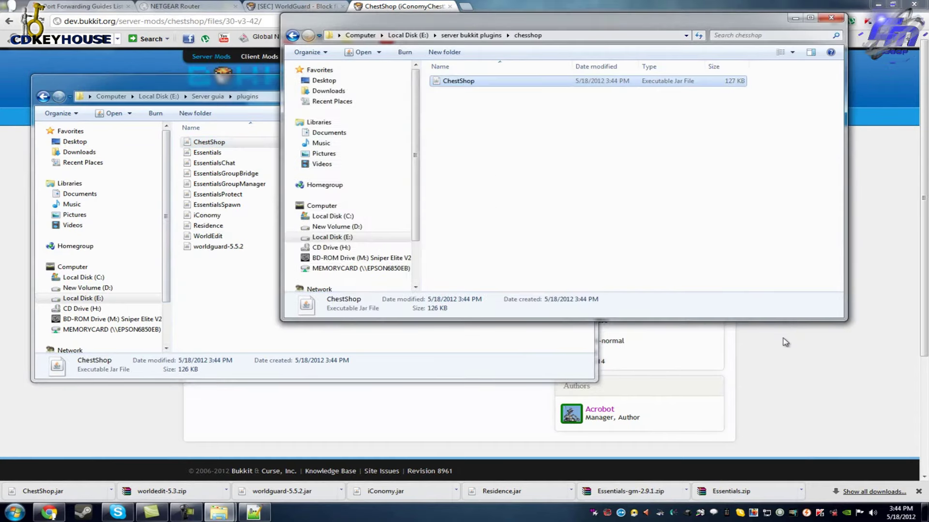
left_click(786, 343)
left_click(466, 7)
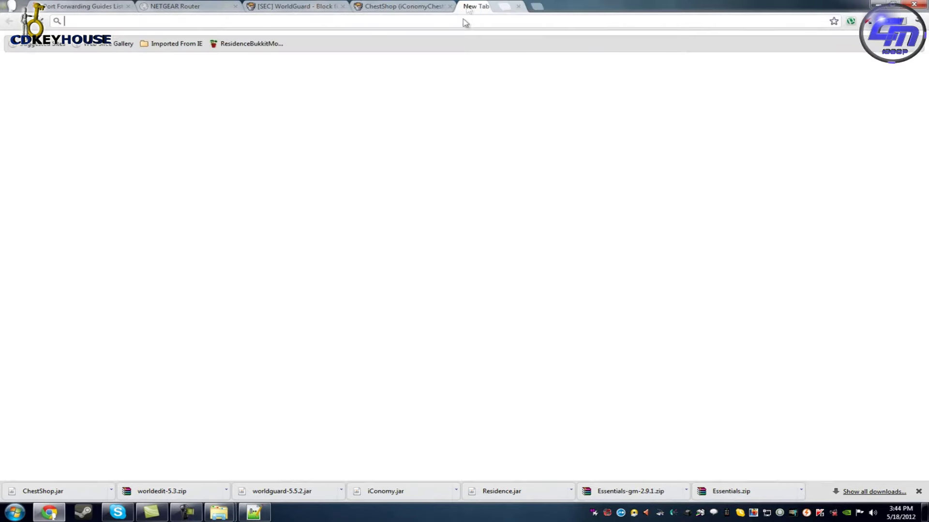
Search 'vault bukkit' and download Vault 1.2.16 from BukkitDev.
type("vault bui")
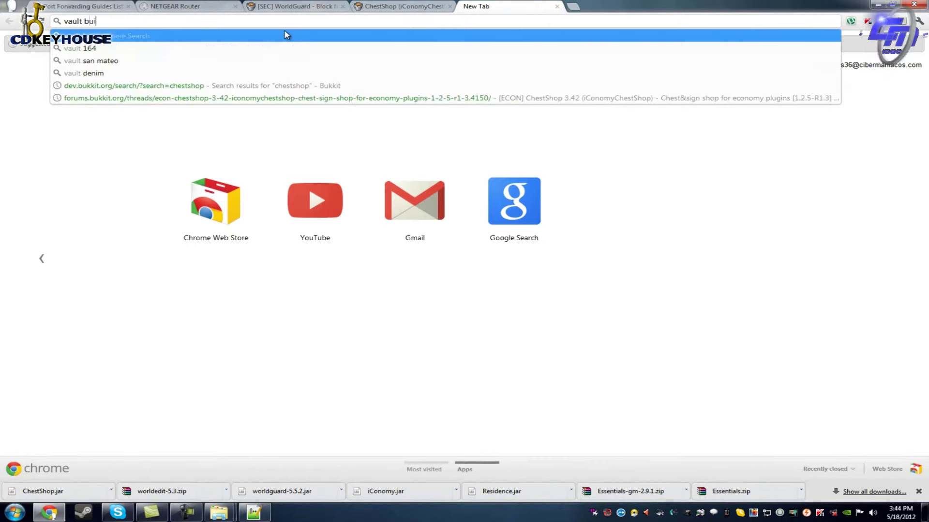
type("ukkit")
key("Return")
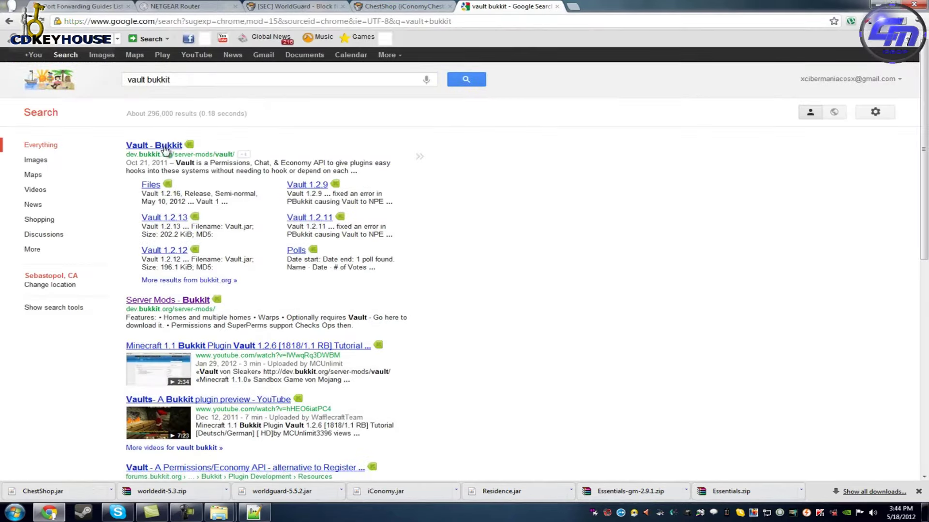
left_click(165, 146)
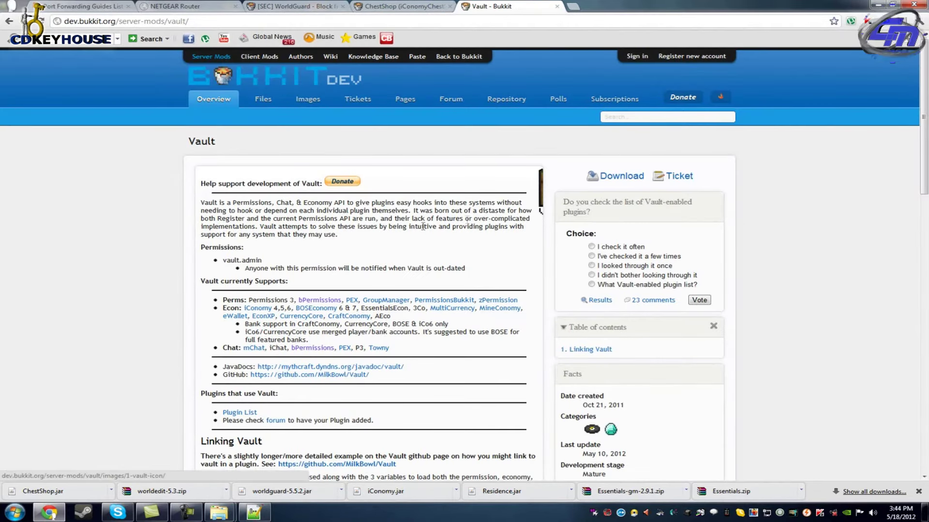
scroll(367, 232, "down", 2)
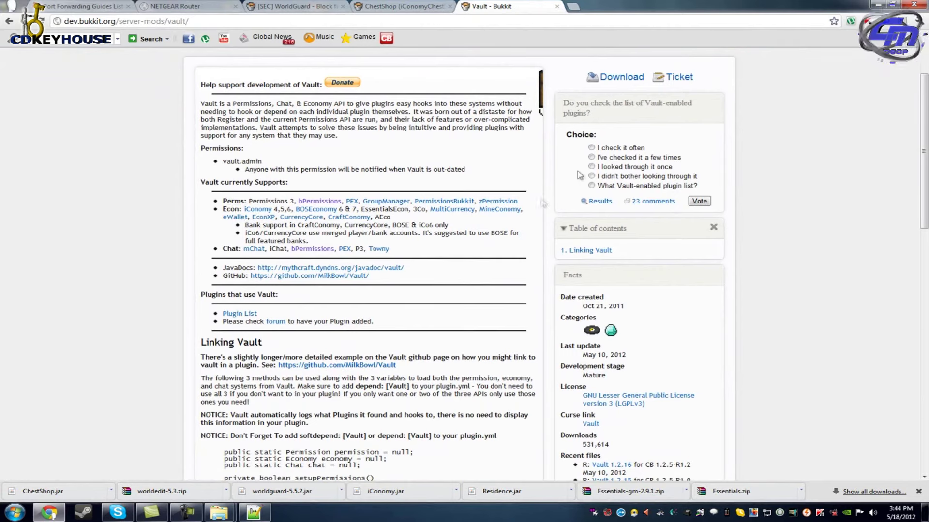
left_click(609, 85)
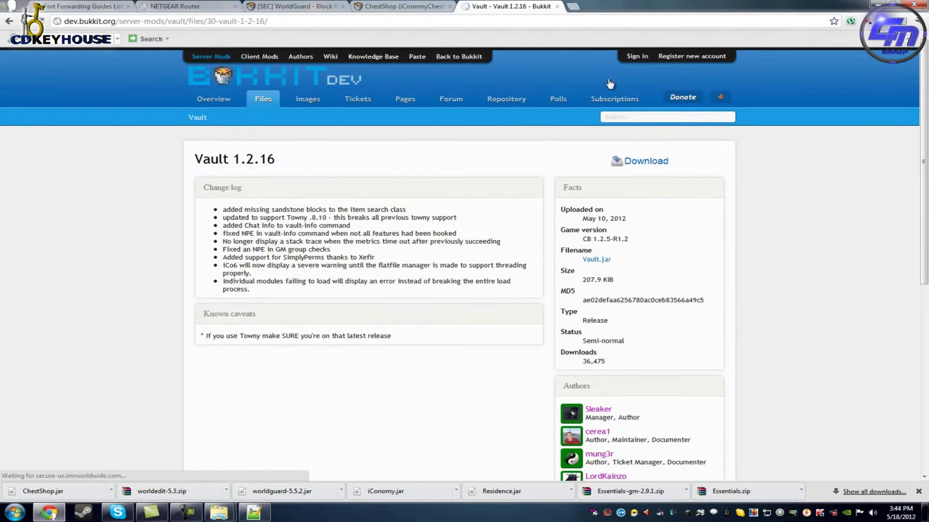
left_click(637, 166)
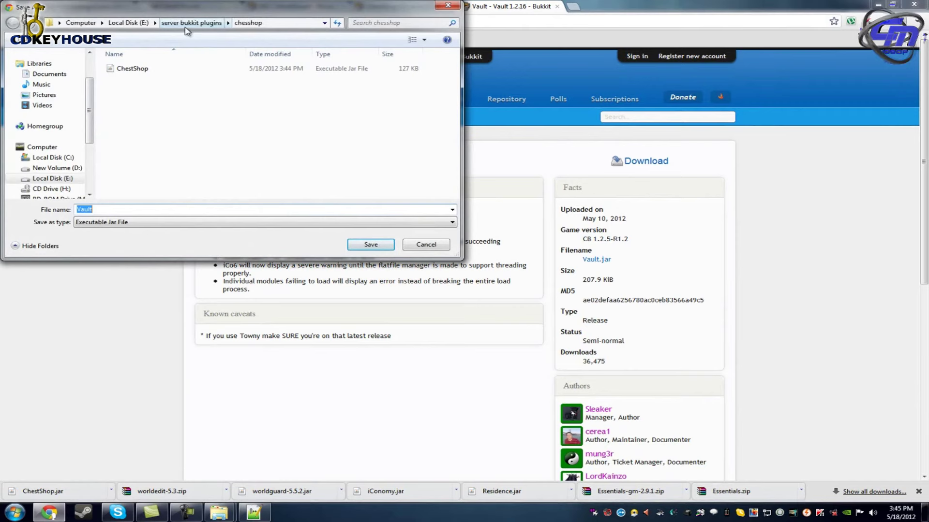
Save Vault.jar into a new 'Vault' folder under server bukkit plugins.
left_click(191, 24)
left_click(93, 43)
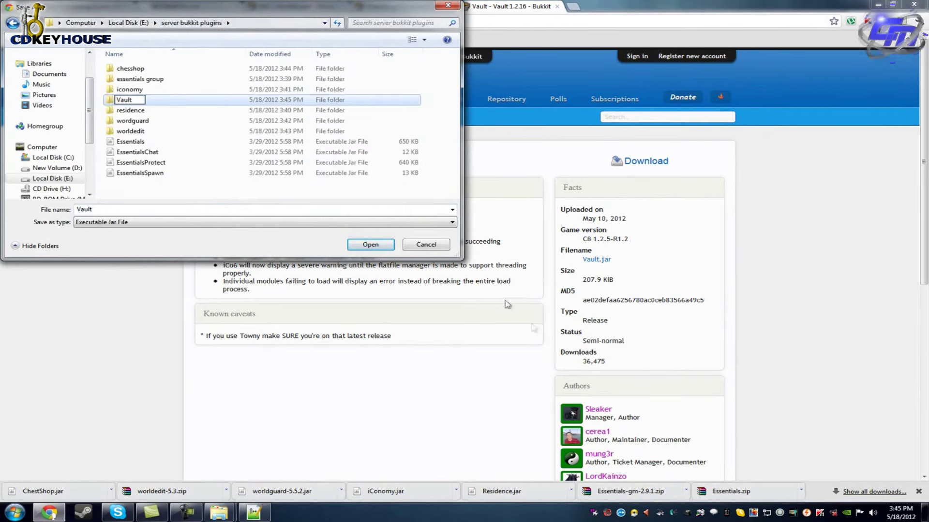
left_click(370, 245)
left_click(371, 245)
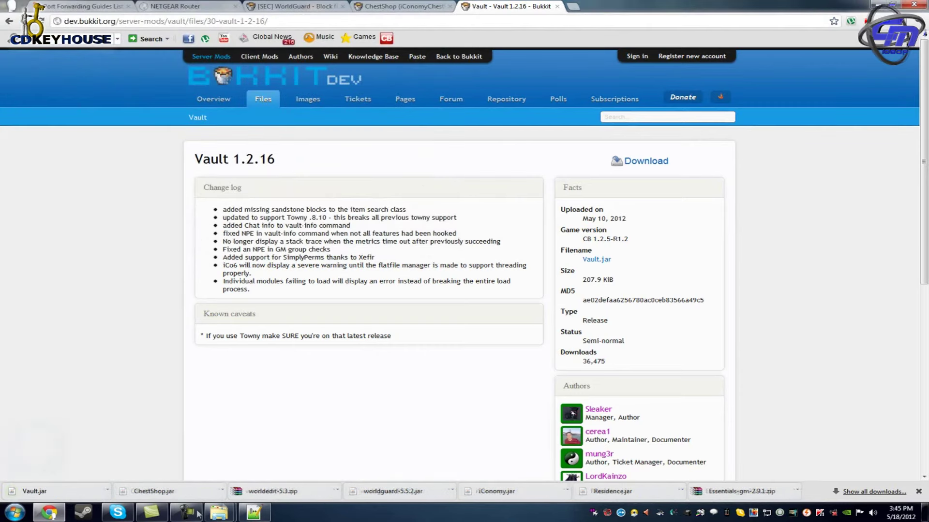
Copy Vault.jar into Server guia plugins, then go back to Server guia and select the start batch file.
mouse_move(218, 513)
left_click(273, 463)
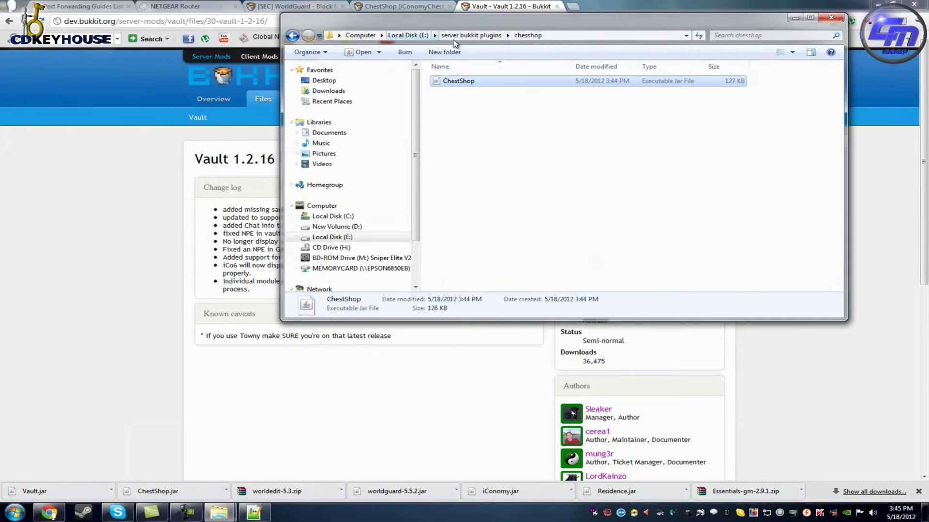
left_click(455, 39)
double_click(462, 124)
right_click(454, 84)
left_click(477, 243)
mouse_move(219, 512)
left_click(199, 466)
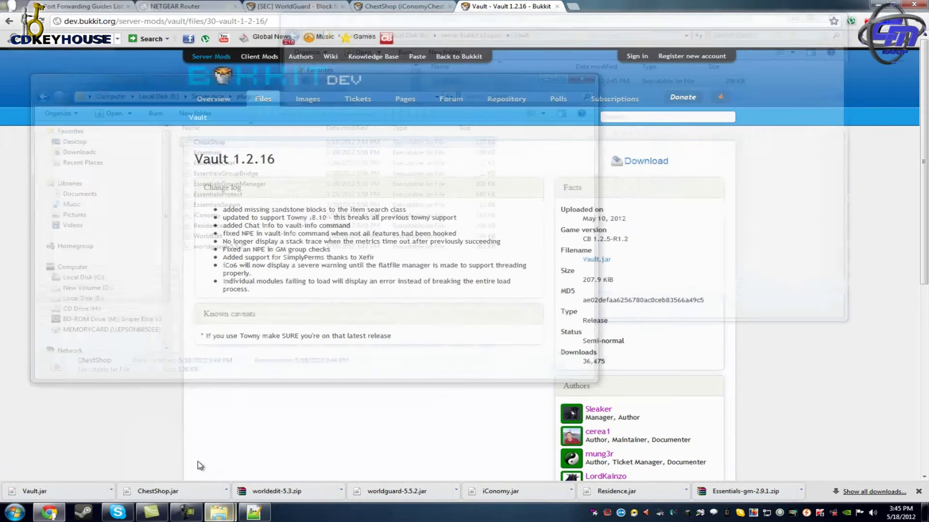
left_click(196, 468)
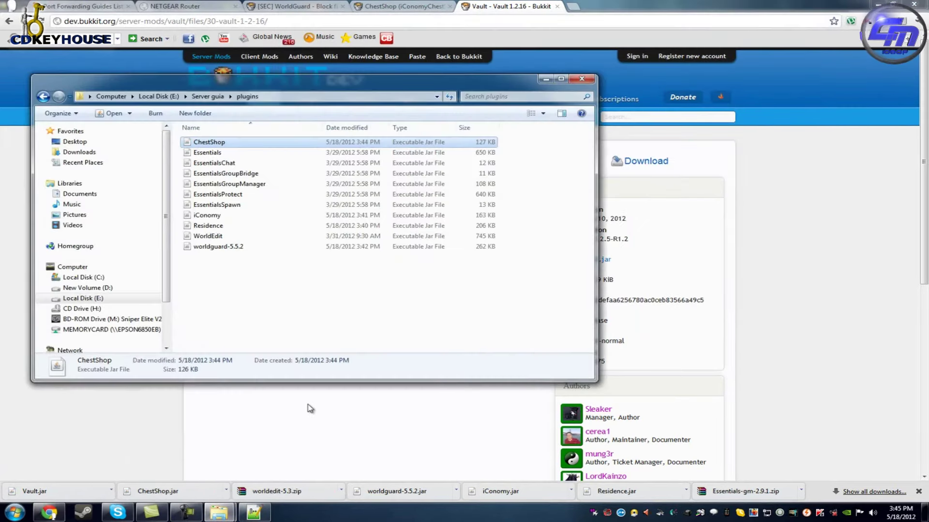
key("ctrl+v")
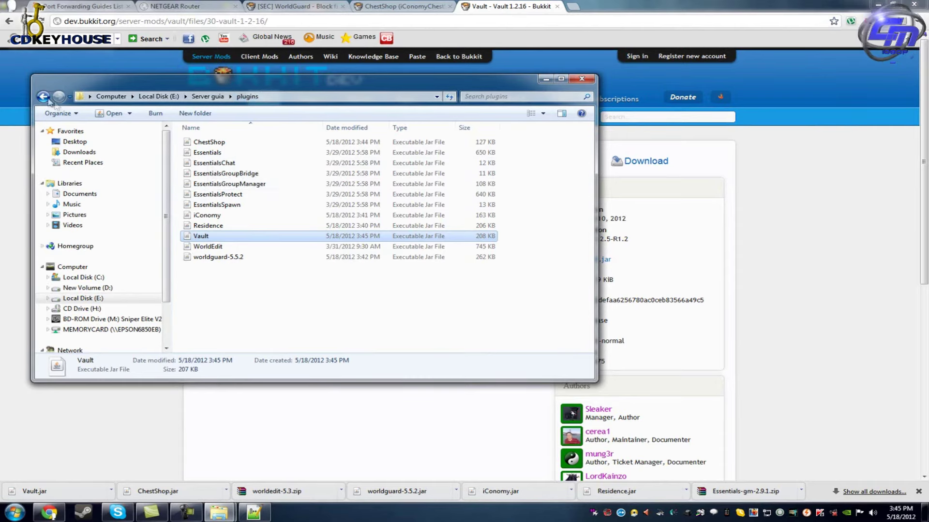
key("BackSpace")
left_click(207, 279)
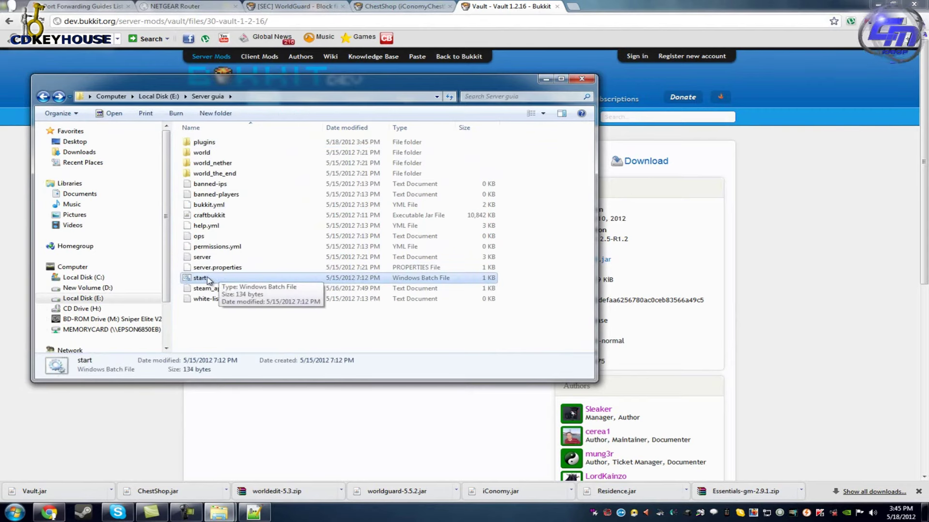
Launch the server's start batch file, then open the plugins folder in Server guia.
left_click(201, 279)
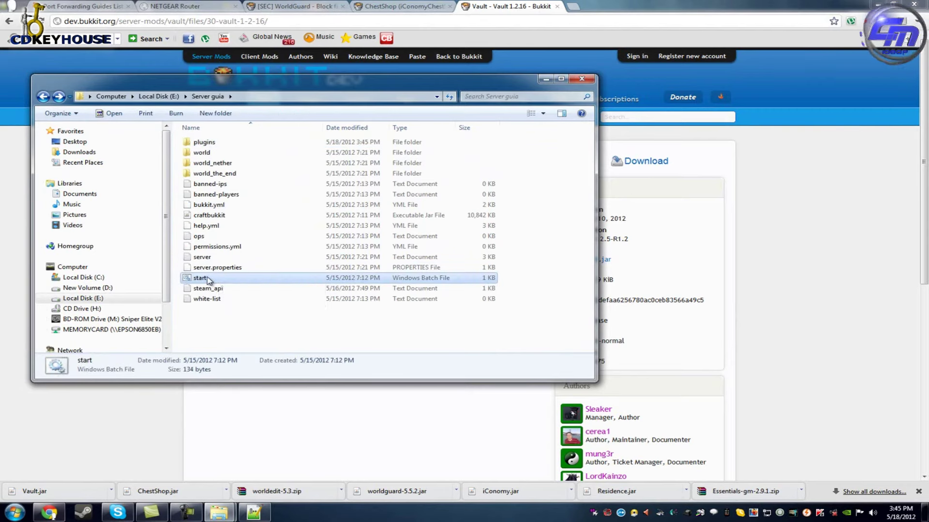
left_click(218, 325)
double_click(209, 279)
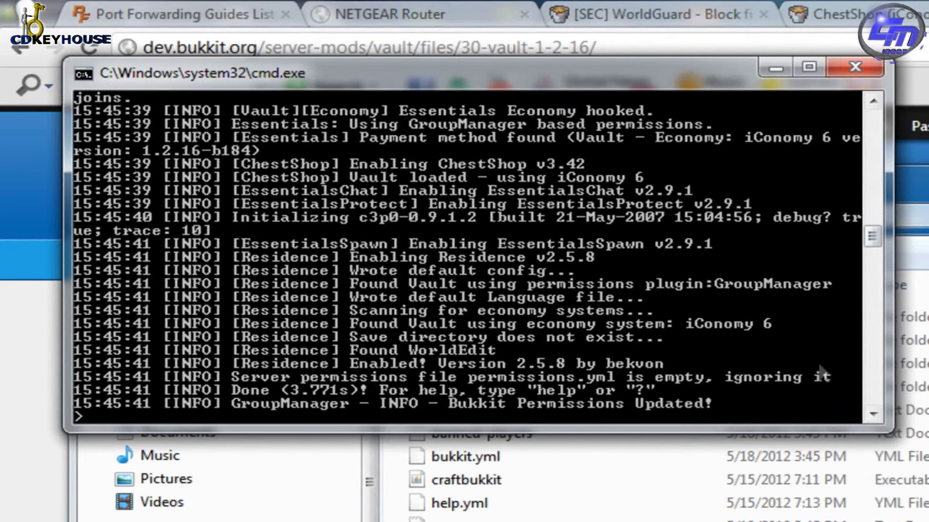
left_click(542, 438)
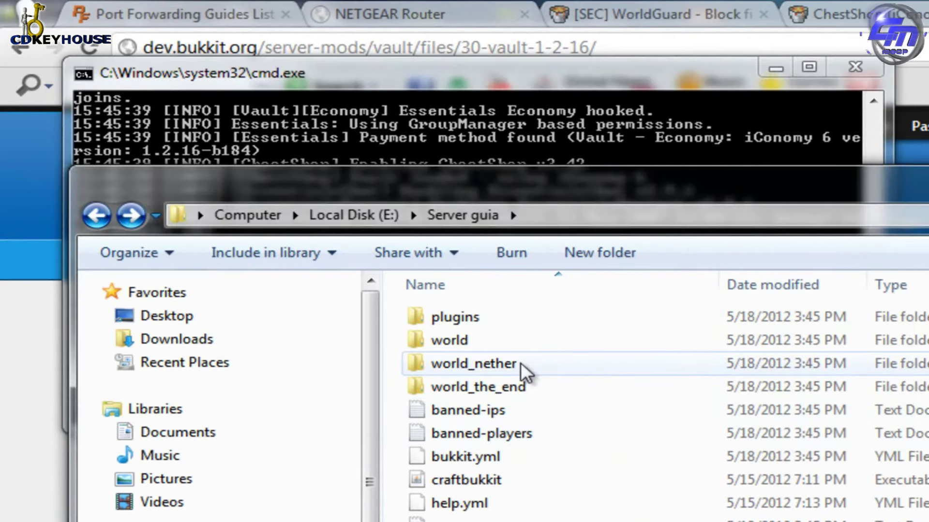
double_click(498, 320)
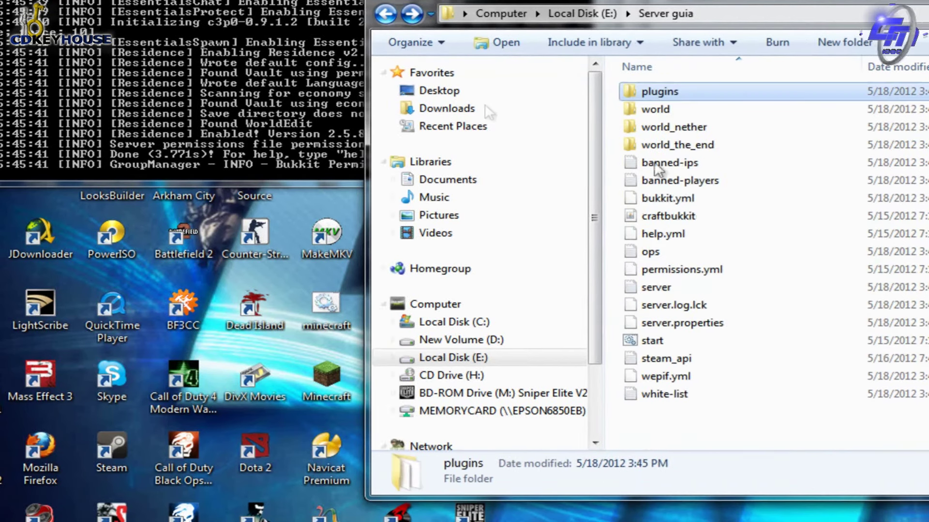
Change online-mode=true to false in server.properties with Notepad++, save, and close Notepad++.
right_click(657, 321)
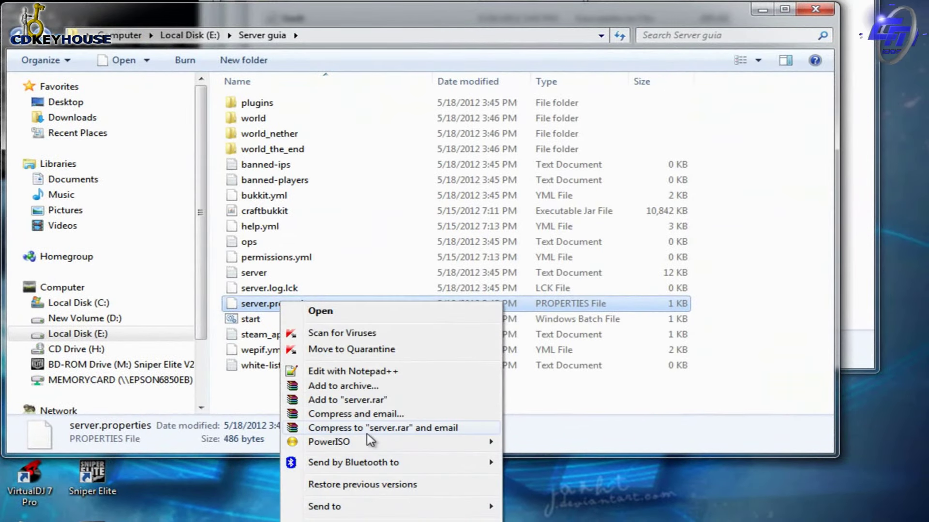
left_click(366, 372)
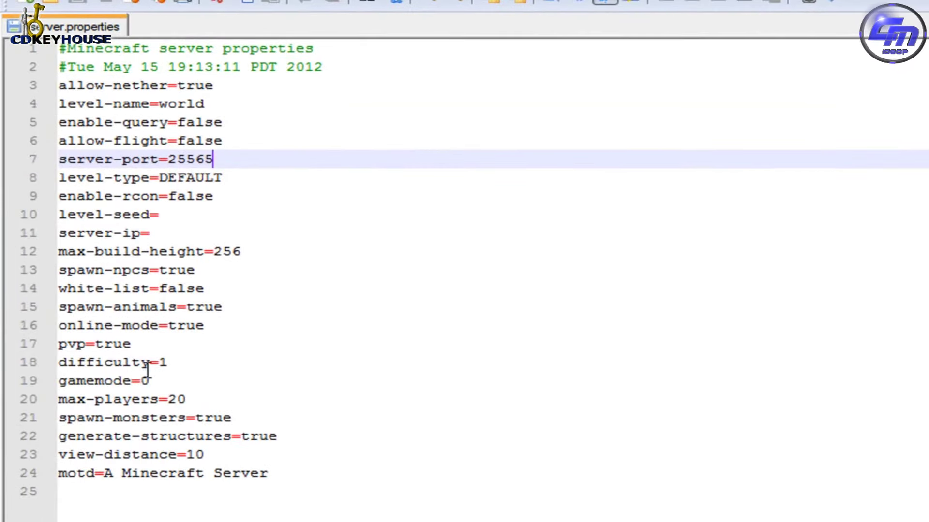
left_click(212, 326)
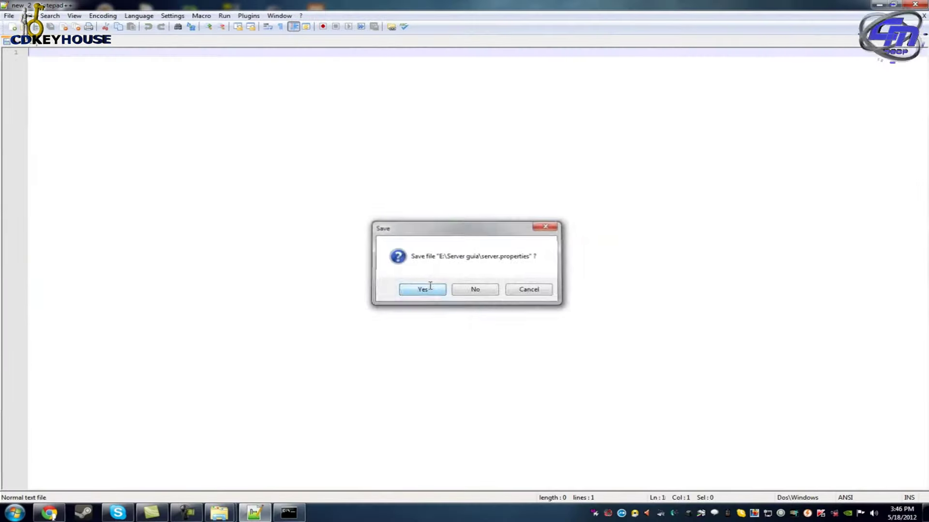
left_click(430, 285)
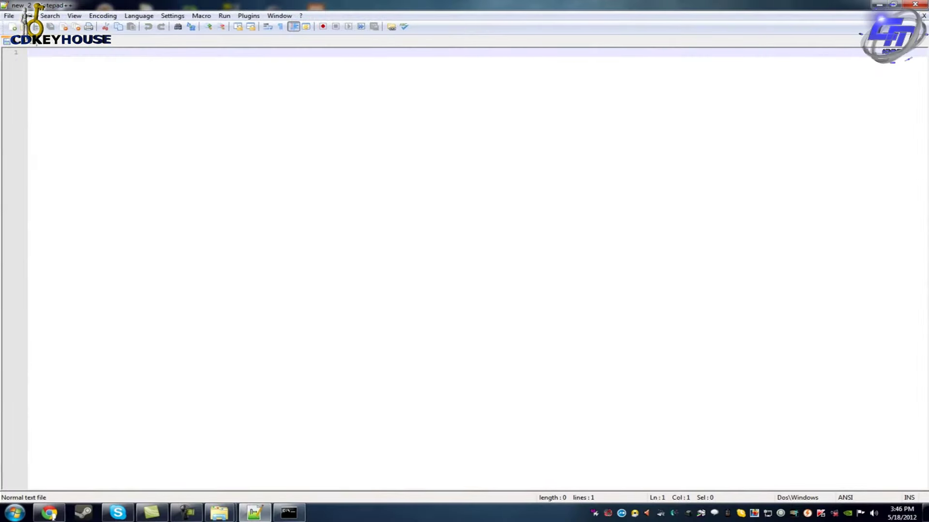
left_click(916, 6)
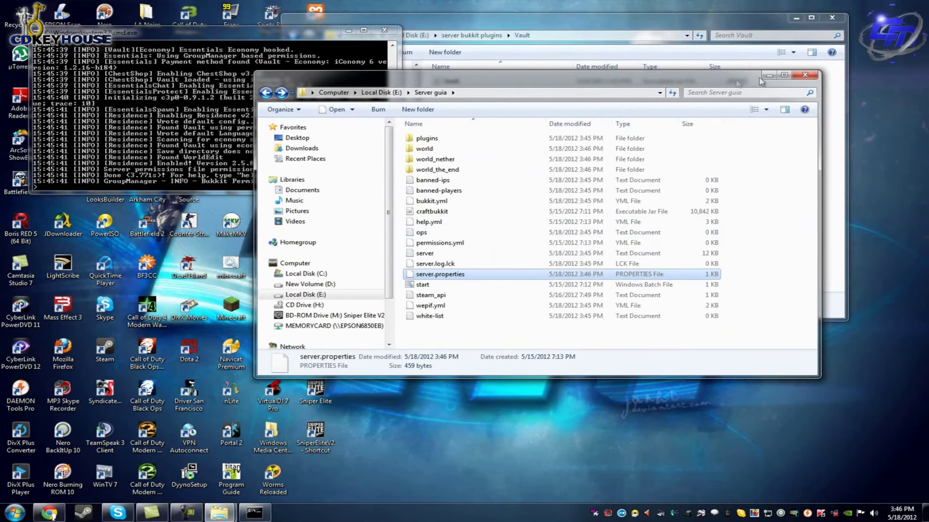
Close the Server guia window and launch Minecraft from the desktop, allowing Minecraft.exe to run.
left_click(768, 74)
key("super")
key("super")
double_click(226, 308)
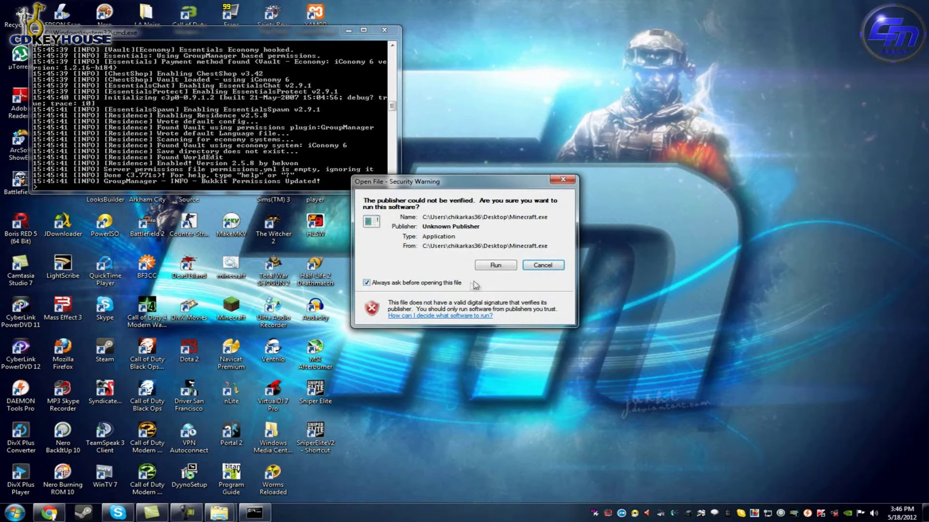
left_click(496, 265)
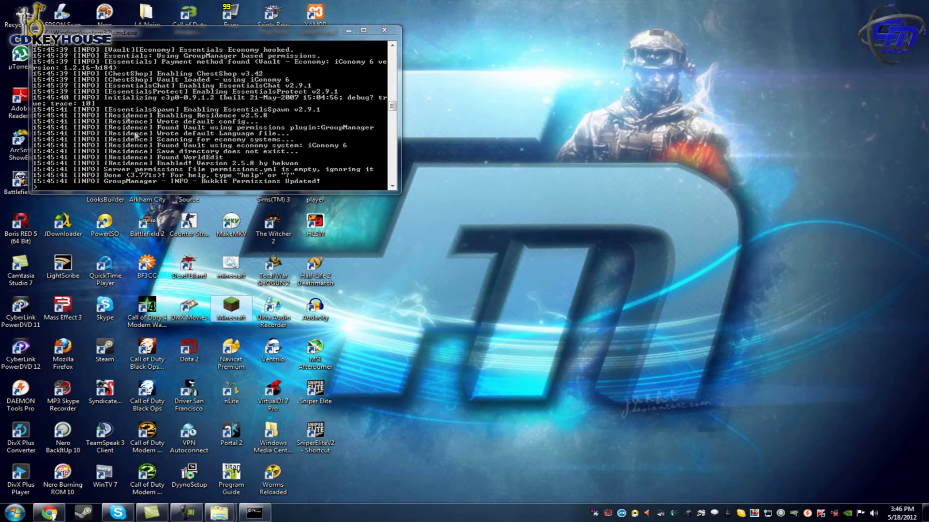
left_click_drag(393, 107, 395, 92)
scroll(322, 140, "up", 15)
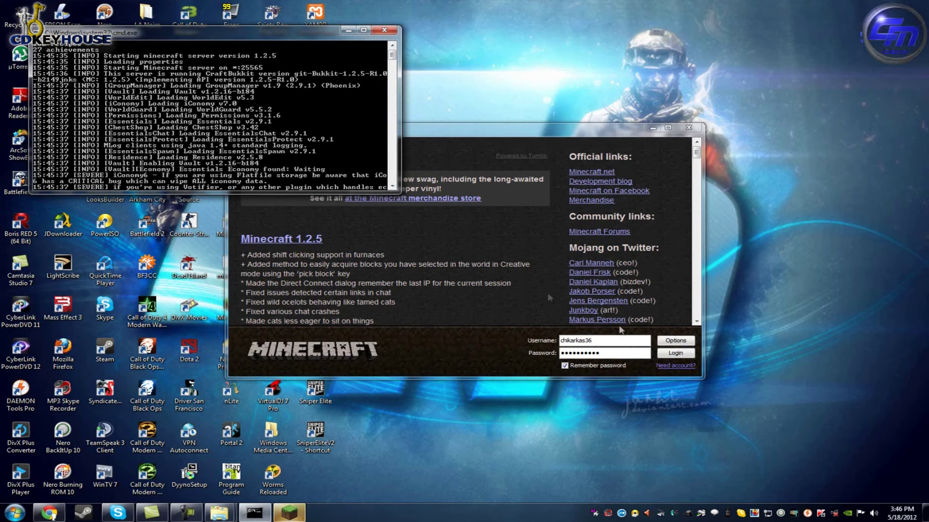
Log in and select the unreachable local server in the multiplayer list.
left_click(676, 353)
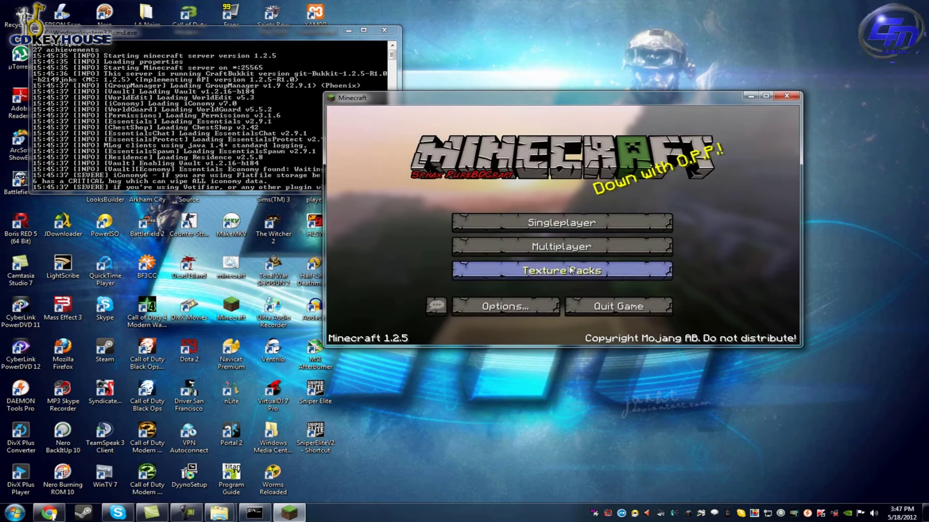
left_click(565, 246)
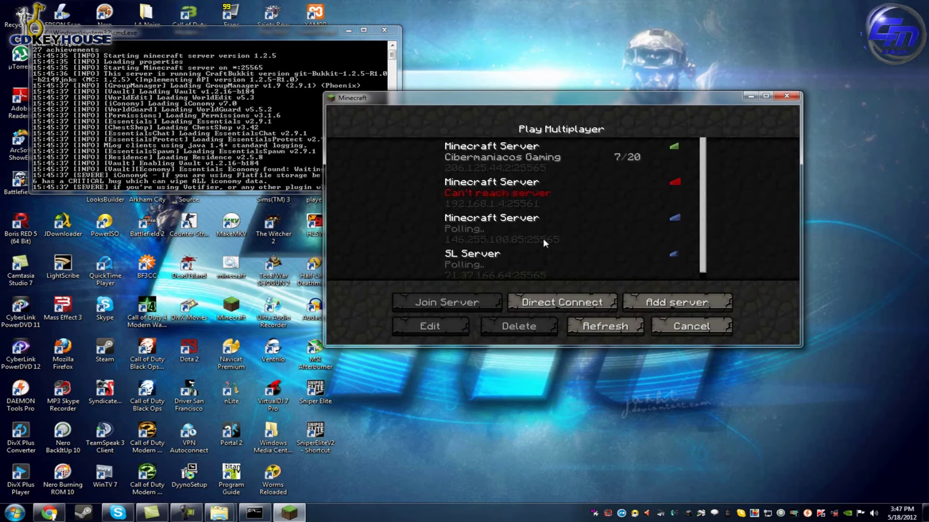
left_click(530, 206)
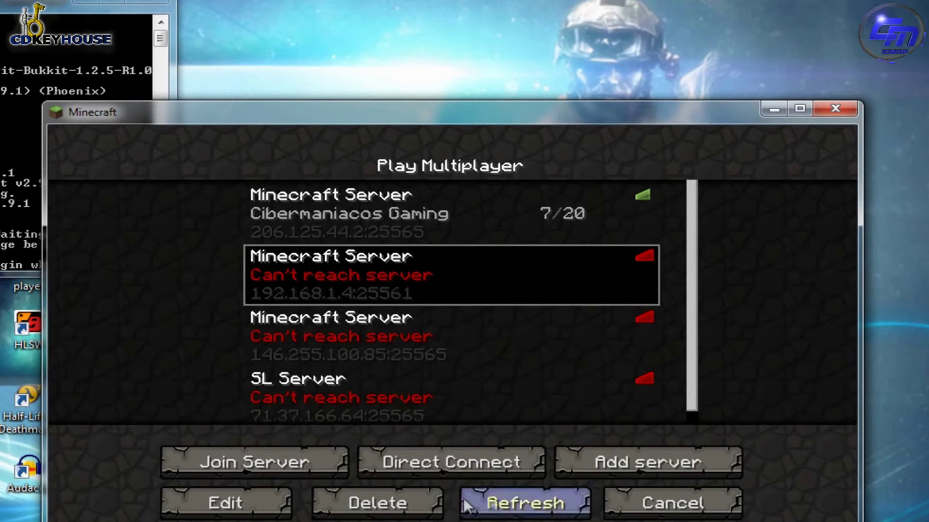
Edit the local server's address so the port reads 25565, and confirm.
left_click(254, 502)
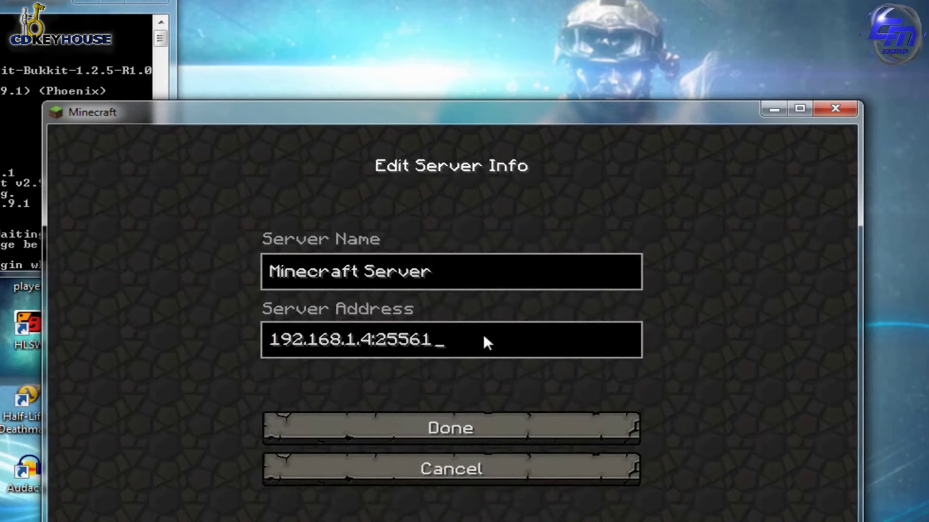
key("BackSpace")
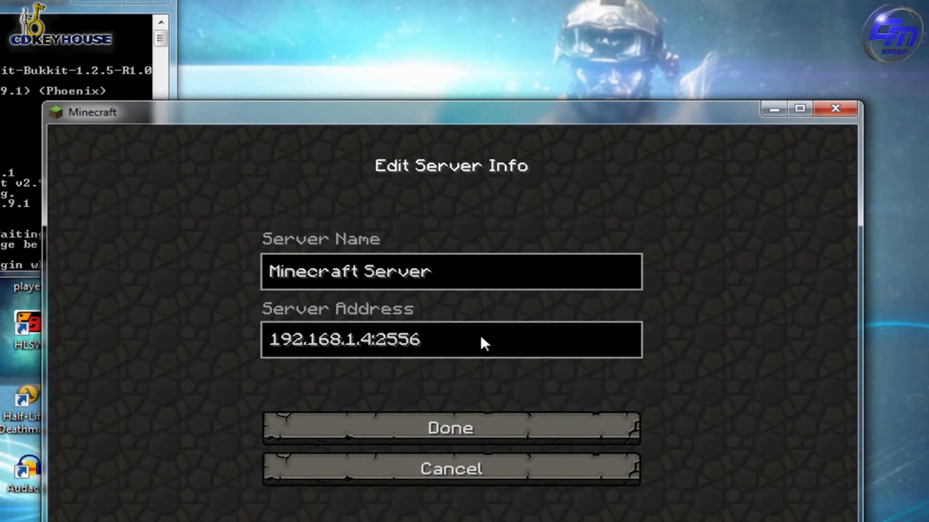
type("5")
left_click(463, 429)
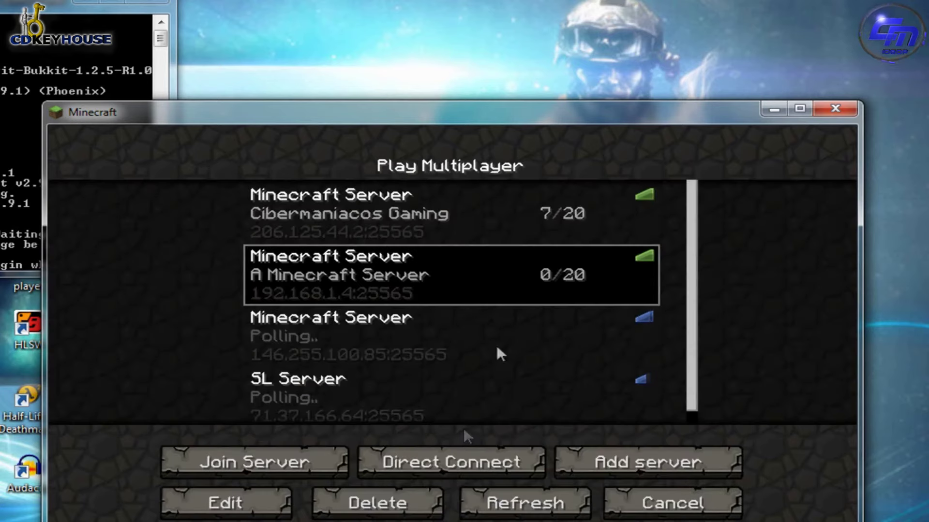
Join the local server and test breaking and placing blocks while walking toward the houses.
double_click(429, 281)
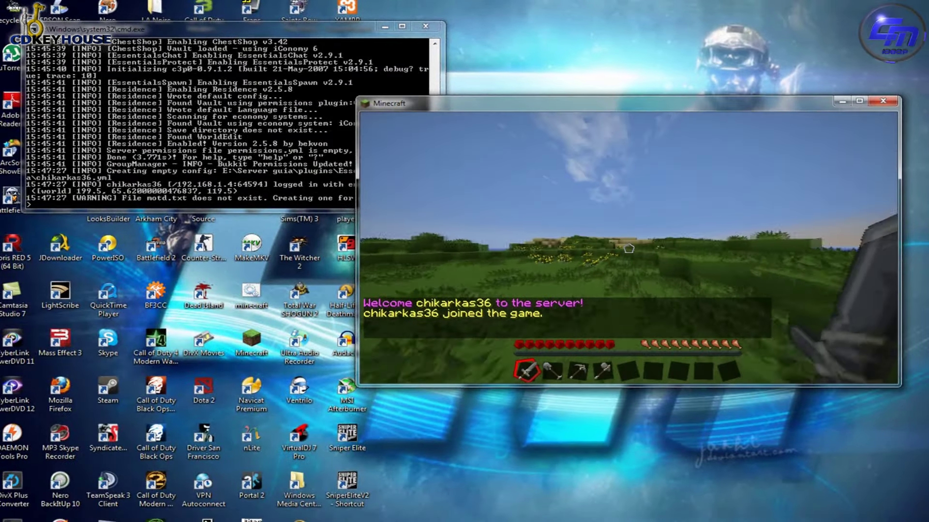
left_click(628, 248)
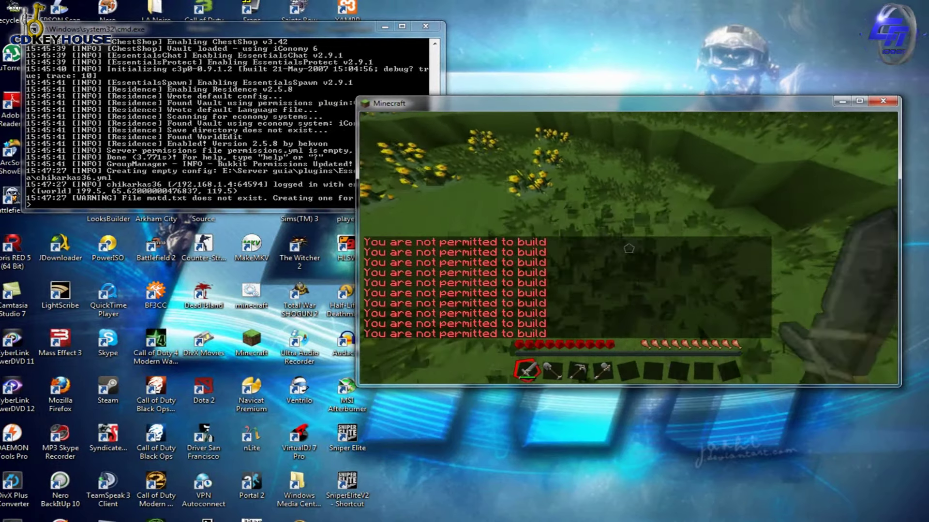
key("Tab")
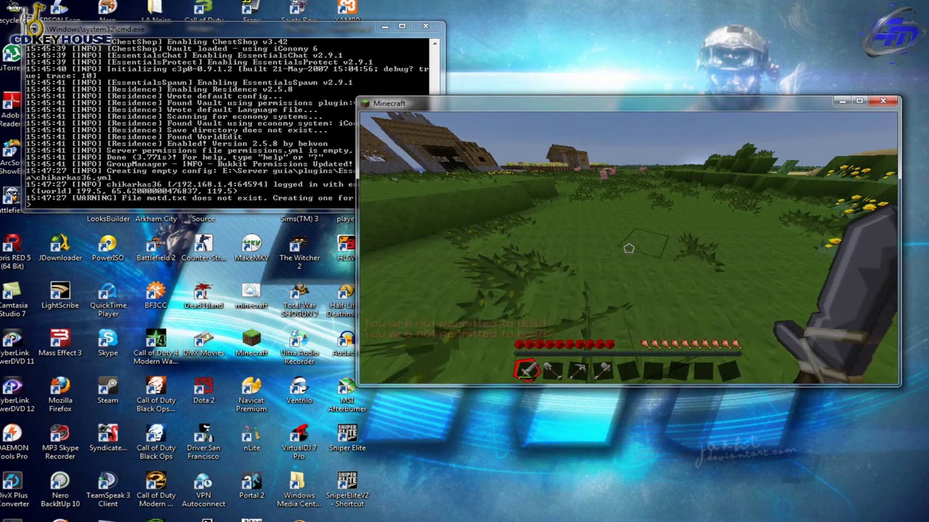
key("w")
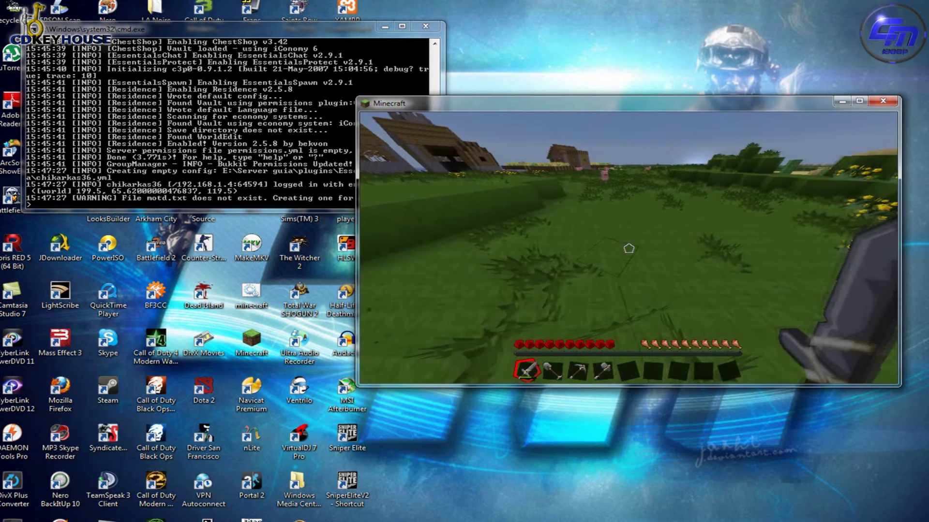
key("w")
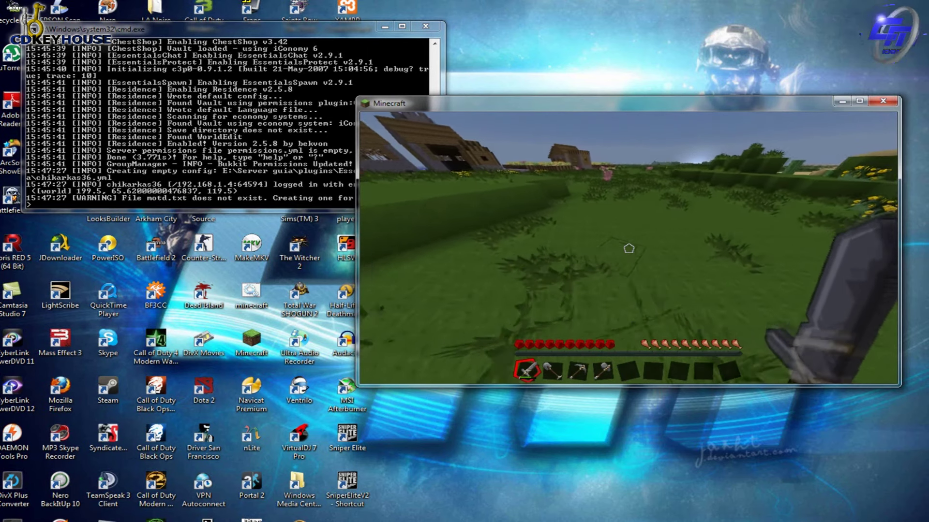
right_click(628, 248)
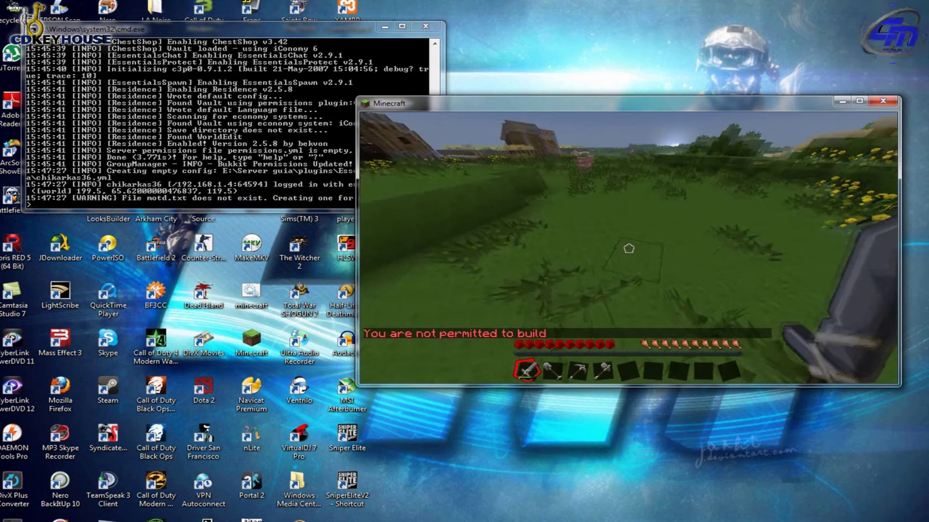
key("w")
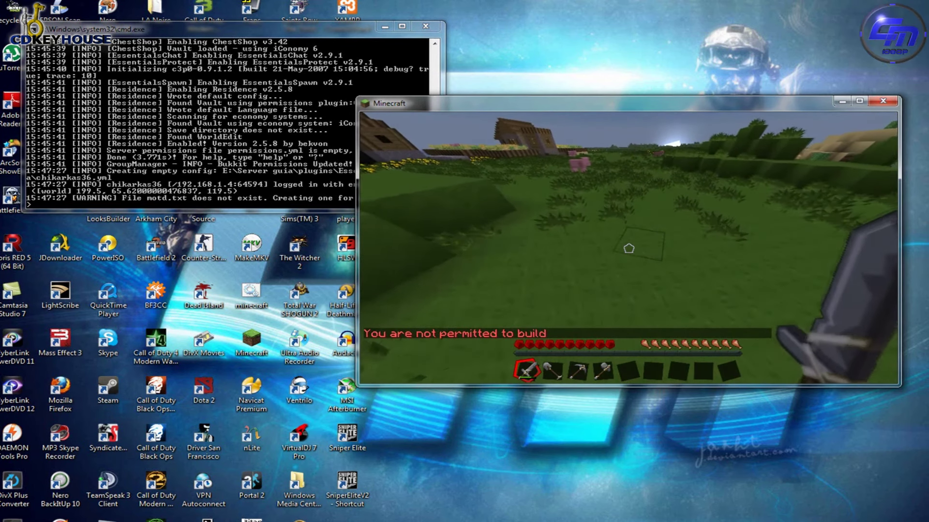
key("w")
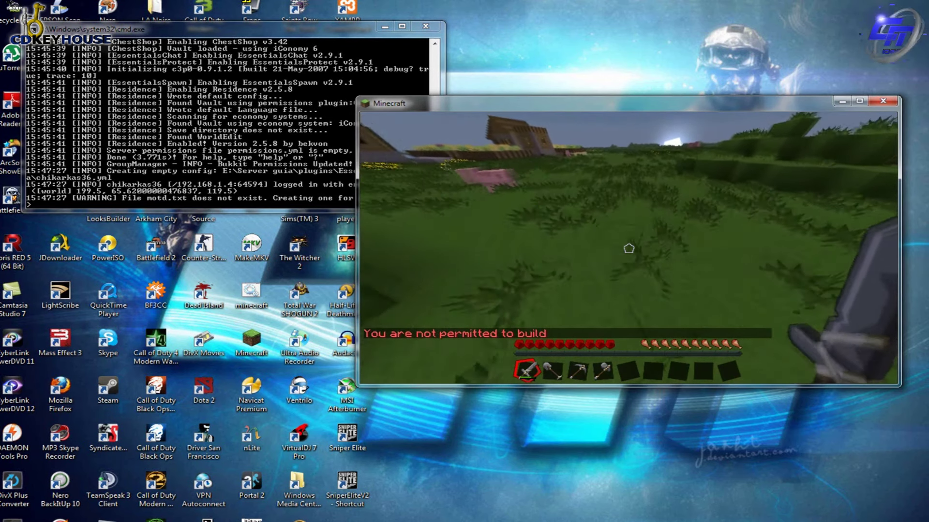
key("w")
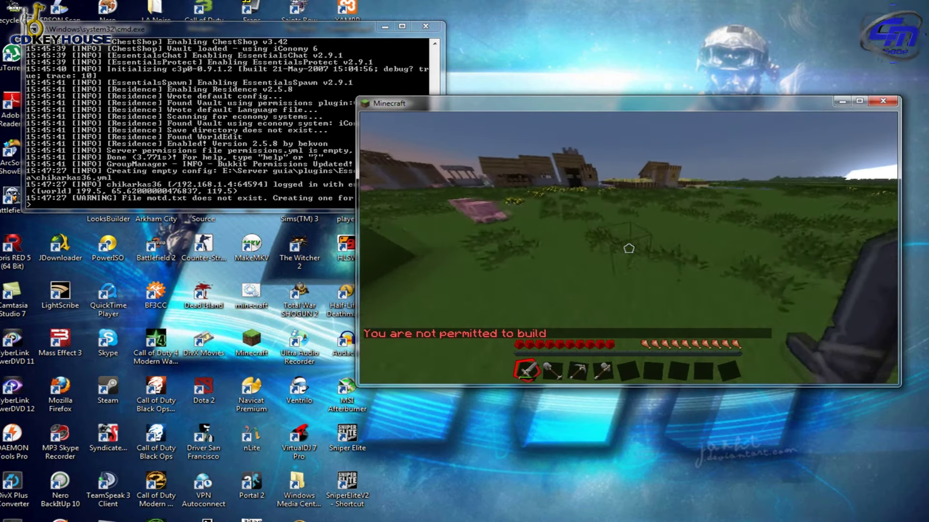